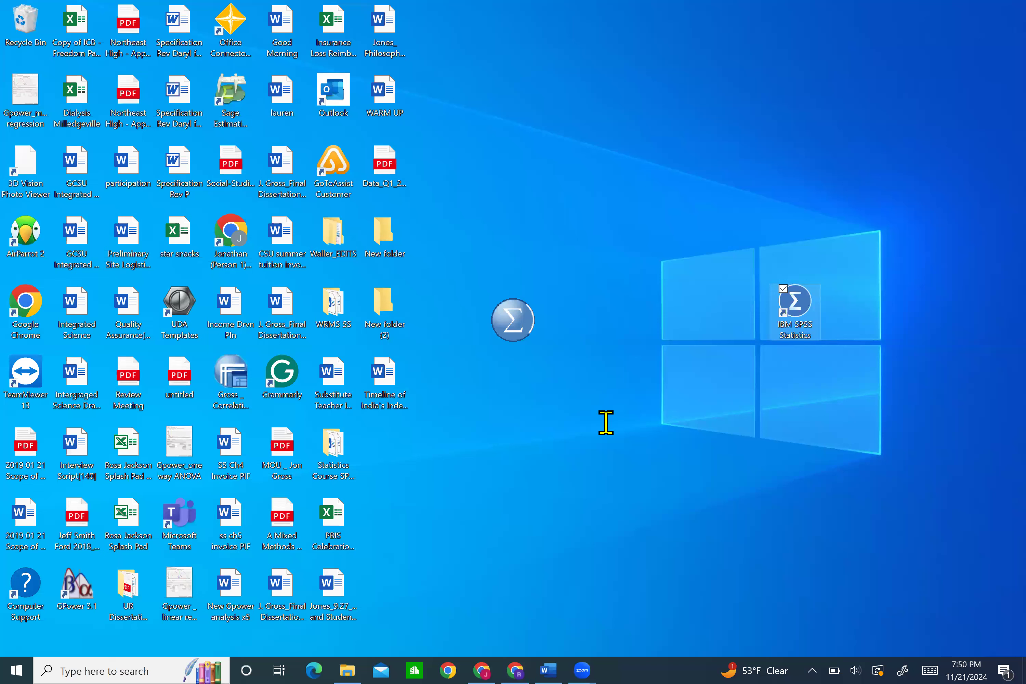
Switch from the Word notes to SPSS Statistics, dismissing its welcome dialog and maximizing the empty Data Editor
scroll(606, 423, down, 3)
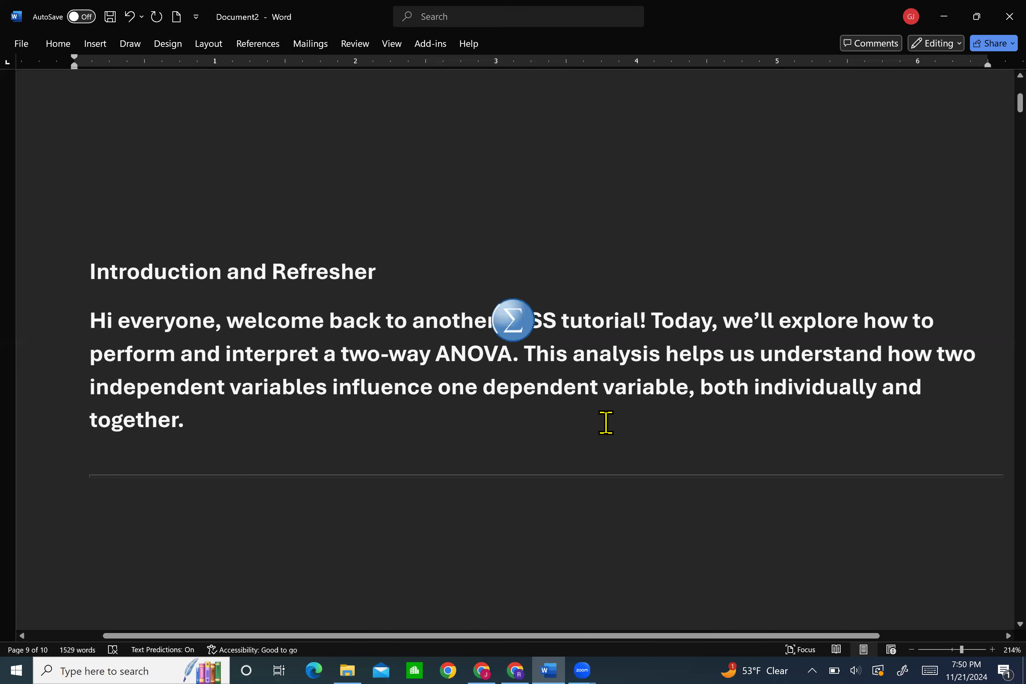
scroll(606, 422, up, 1)
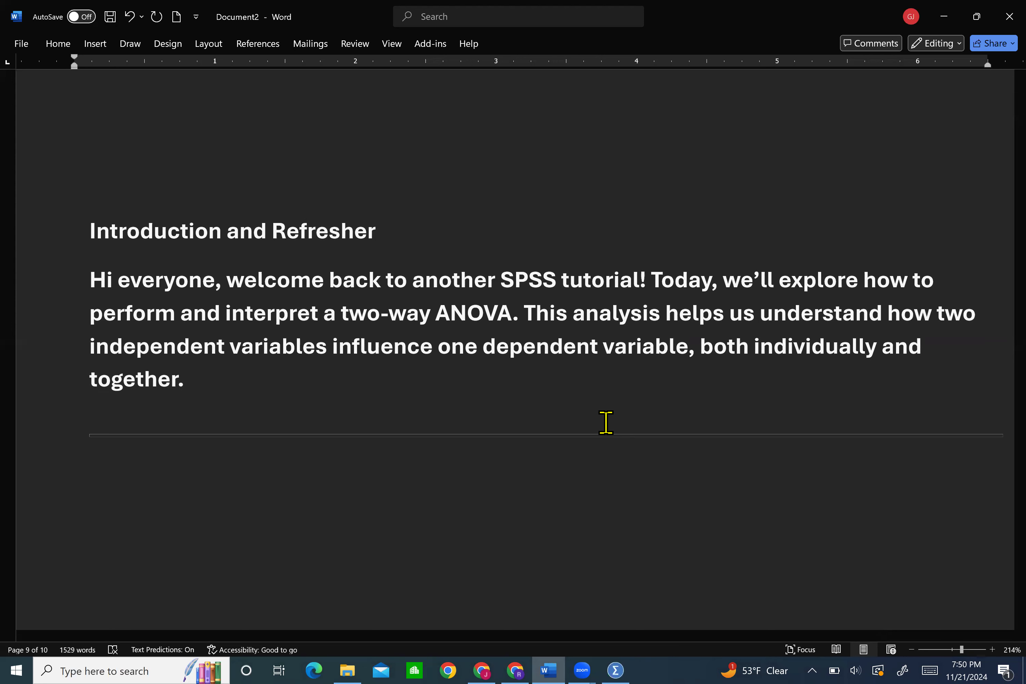
click(929, 31)
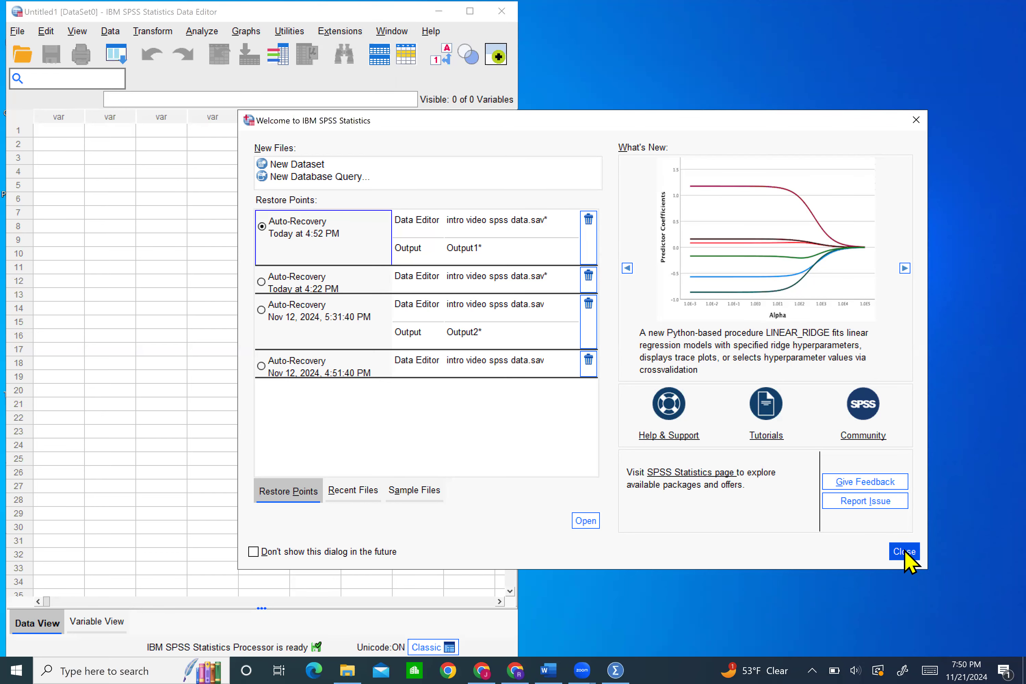
click(904, 551)
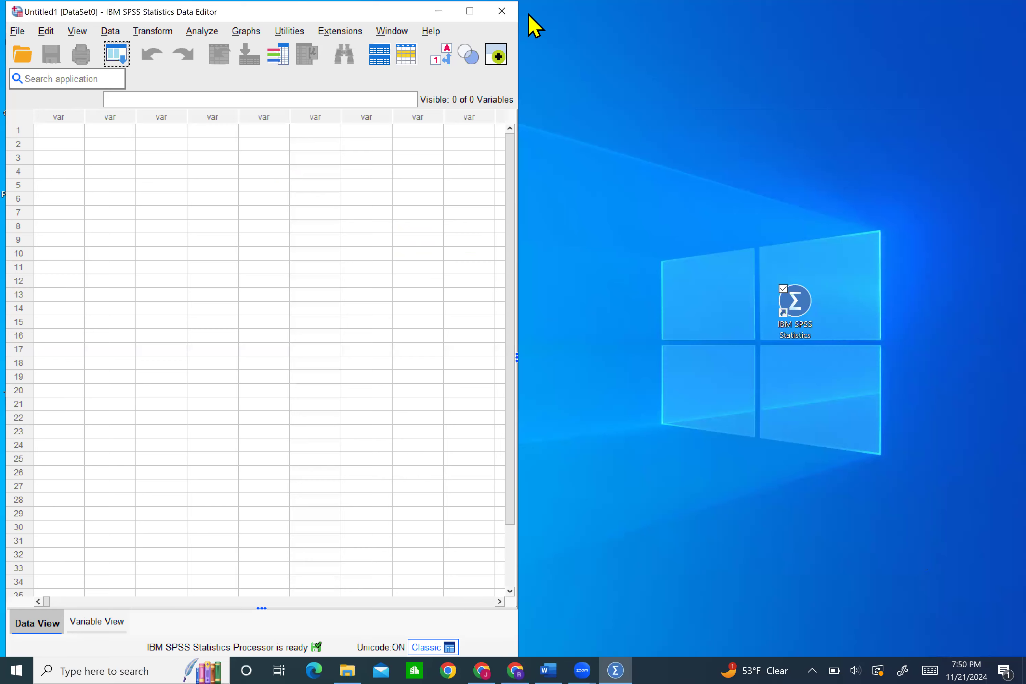
click(471, 12)
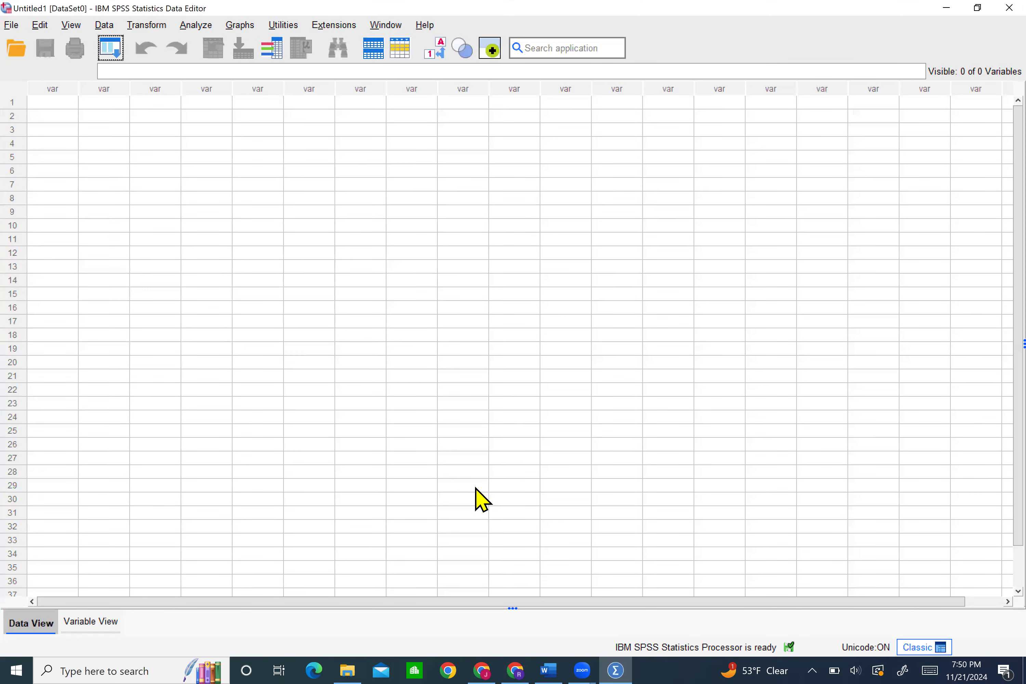
Read the Word notes on Data View vs. Variable View, and compare both views in the empty SPSS Data Editor
click(548, 667)
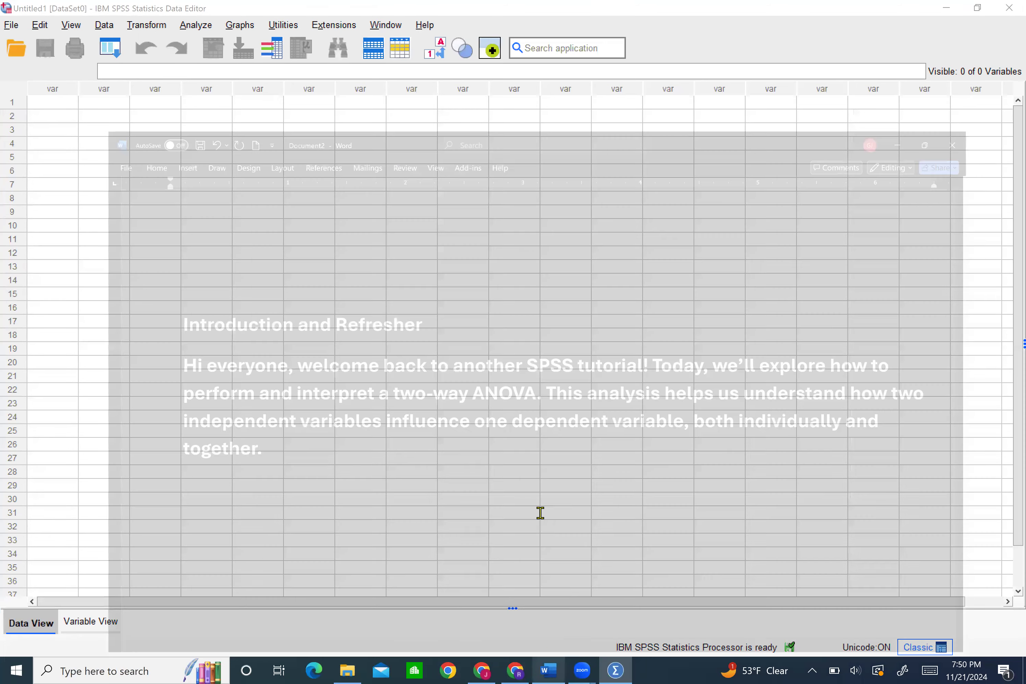
scroll(547, 426, down, 7)
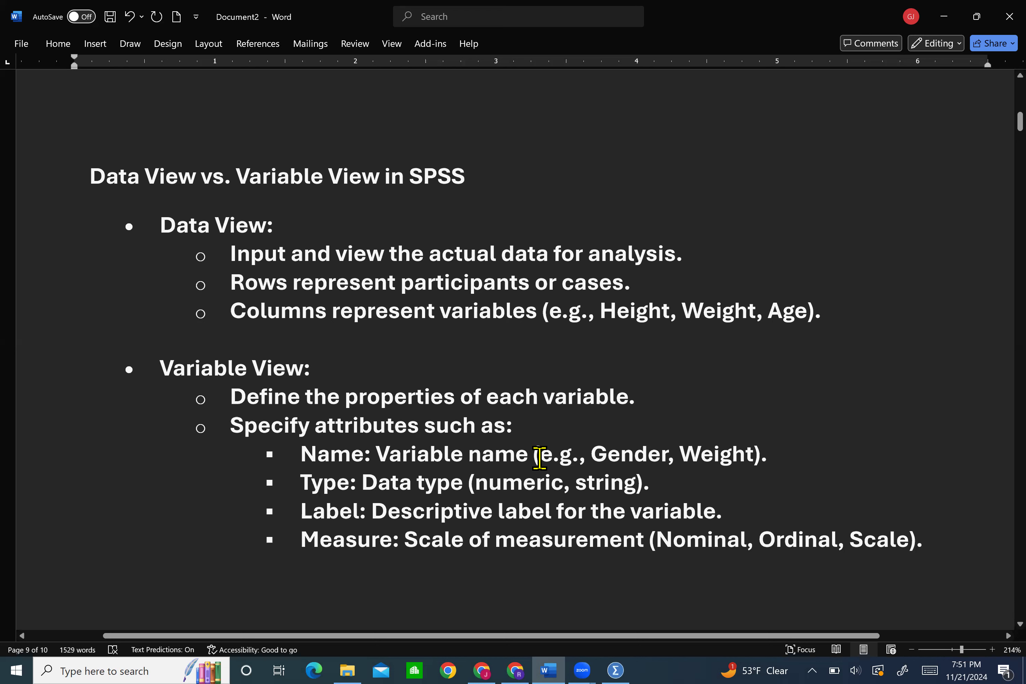
click(616, 663)
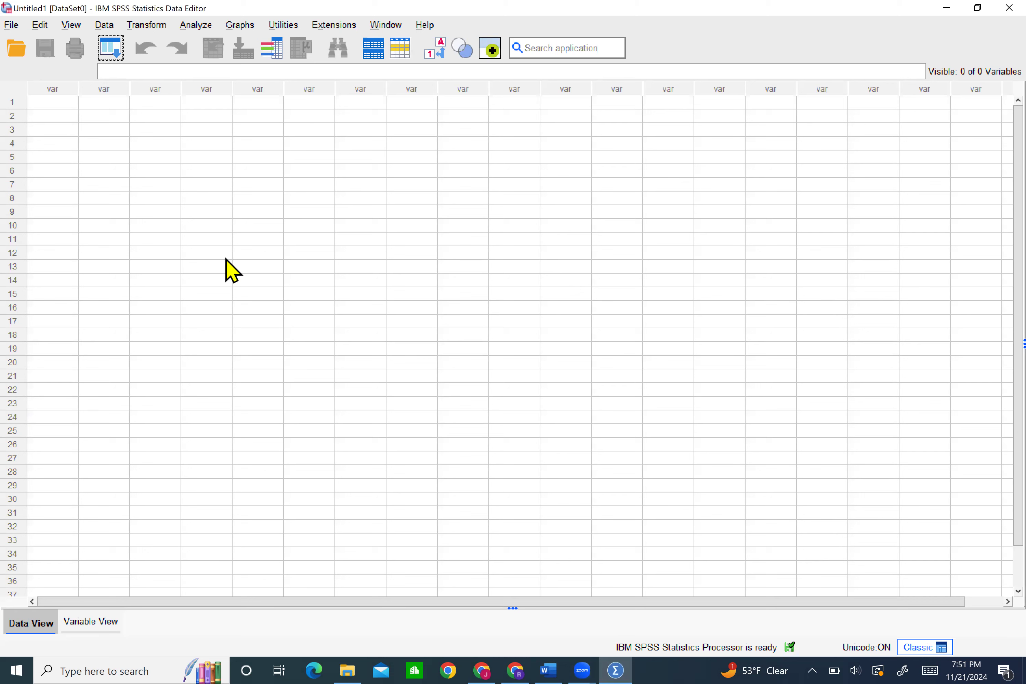
click(87, 623)
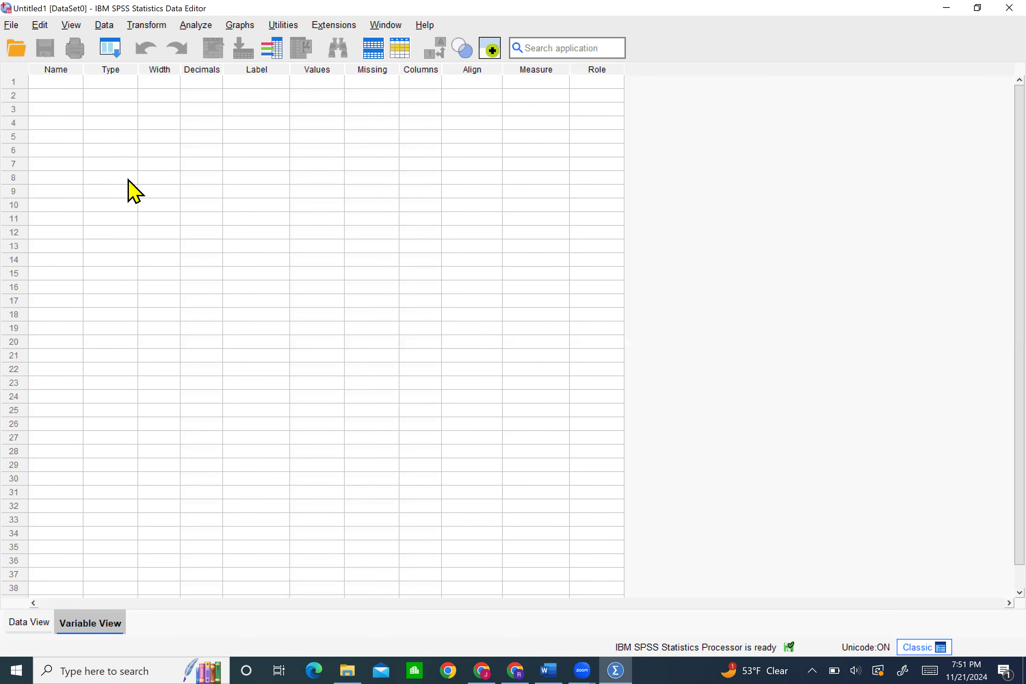
click(40, 621)
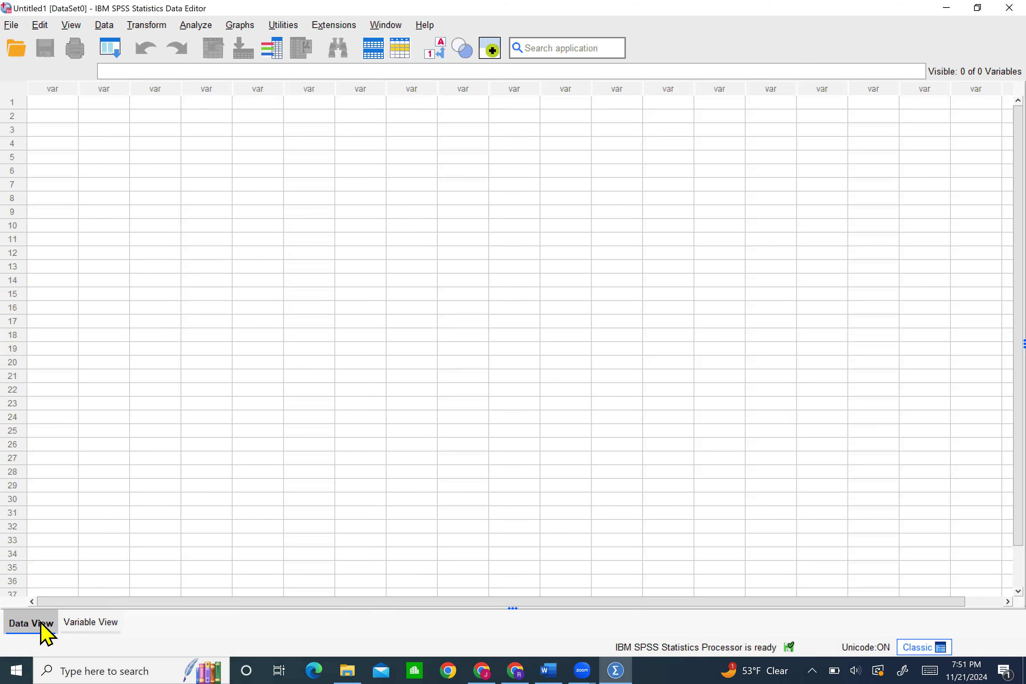
Open the data file intro video spss data.sav from the Documents folder
click(18, 49)
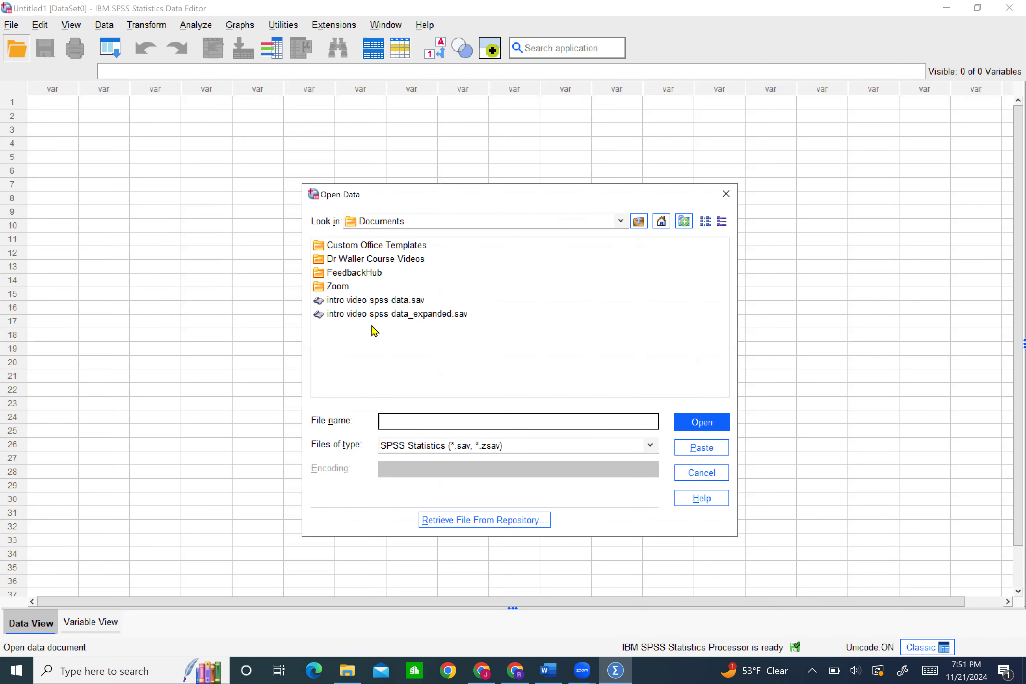
double_click(394, 301)
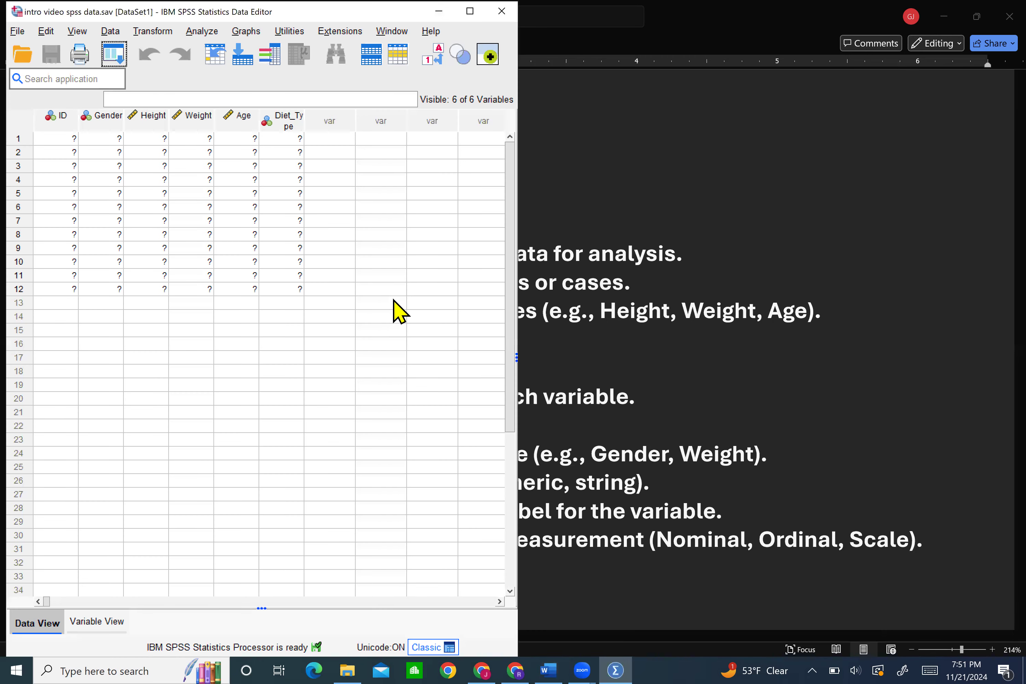
Examine the case rows from 1 to 12 and the variables' attributes, including Measure and Role
click(18, 138)
click(26, 289)
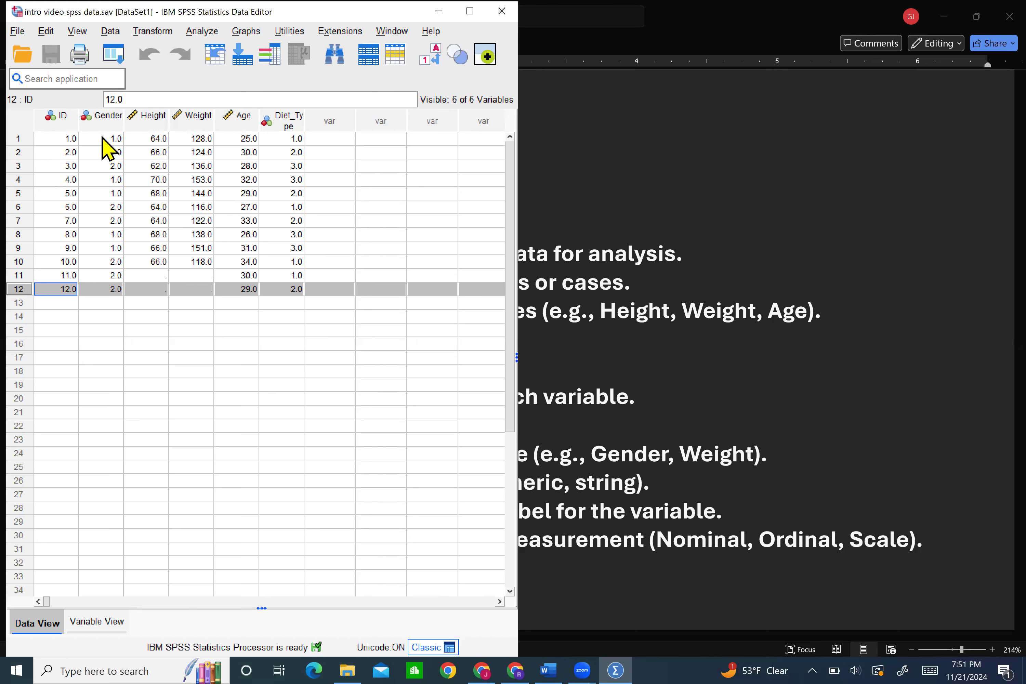
click(88, 622)
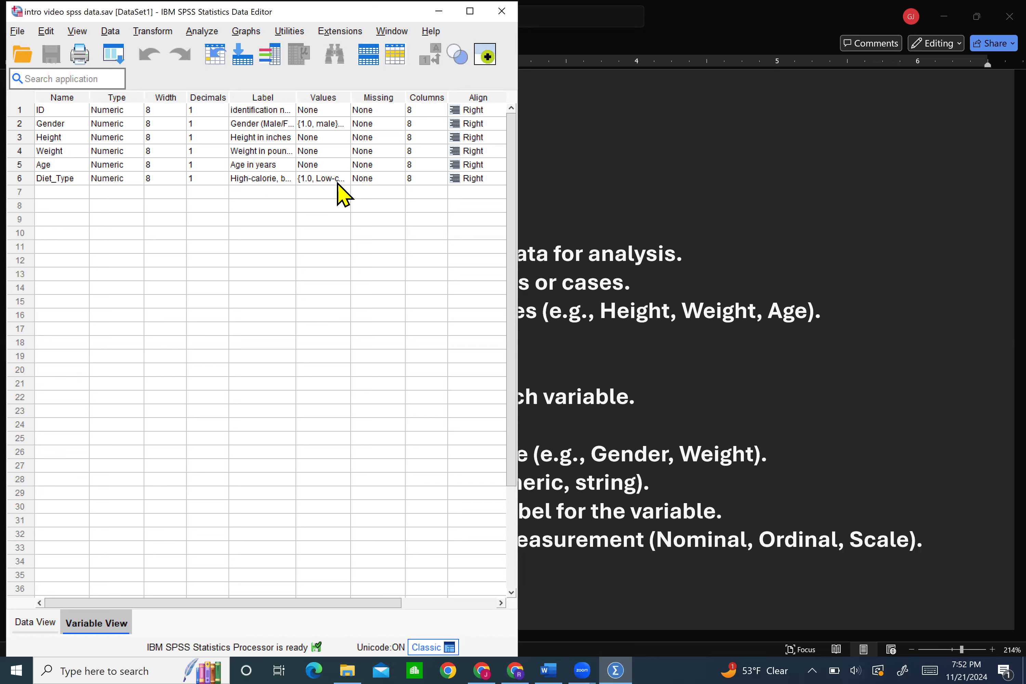
scroll(360, 202, right, 3)
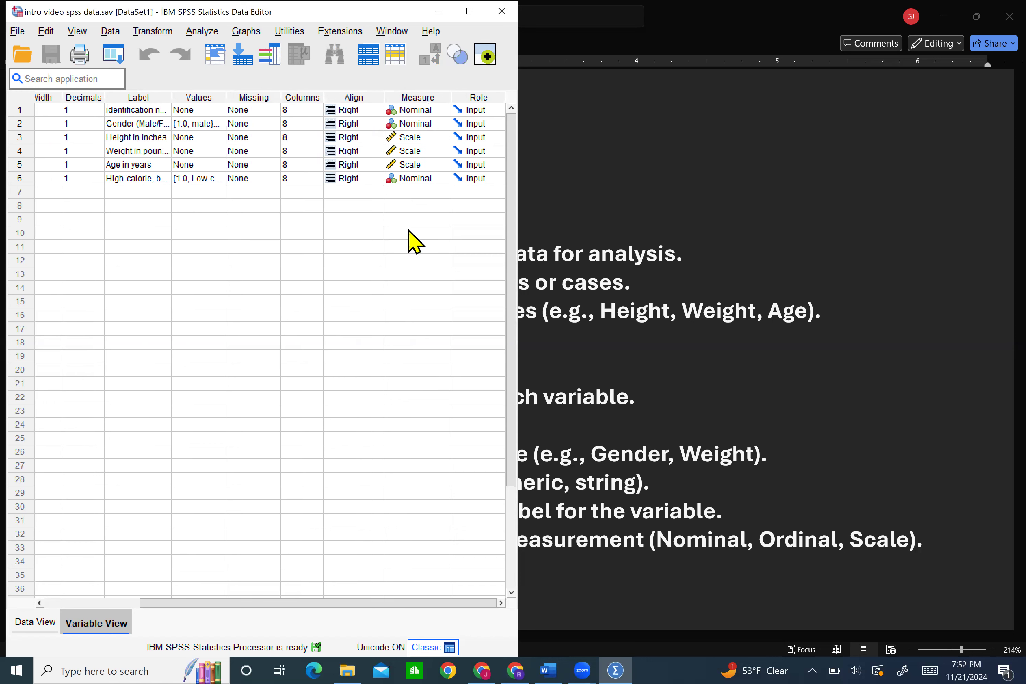
Return to the Word notes and read the section When to Use ANOVA, marking "two" and "more" in its first bullet
click(544, 214)
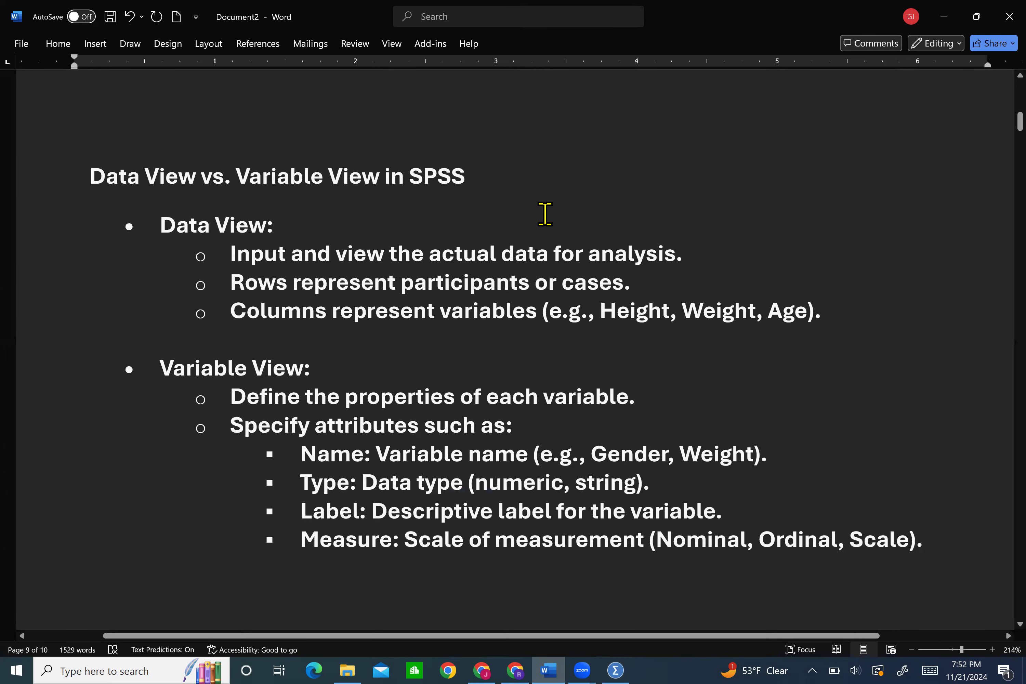
scroll(544, 214, down, 2)
scroll(545, 214, down, 10)
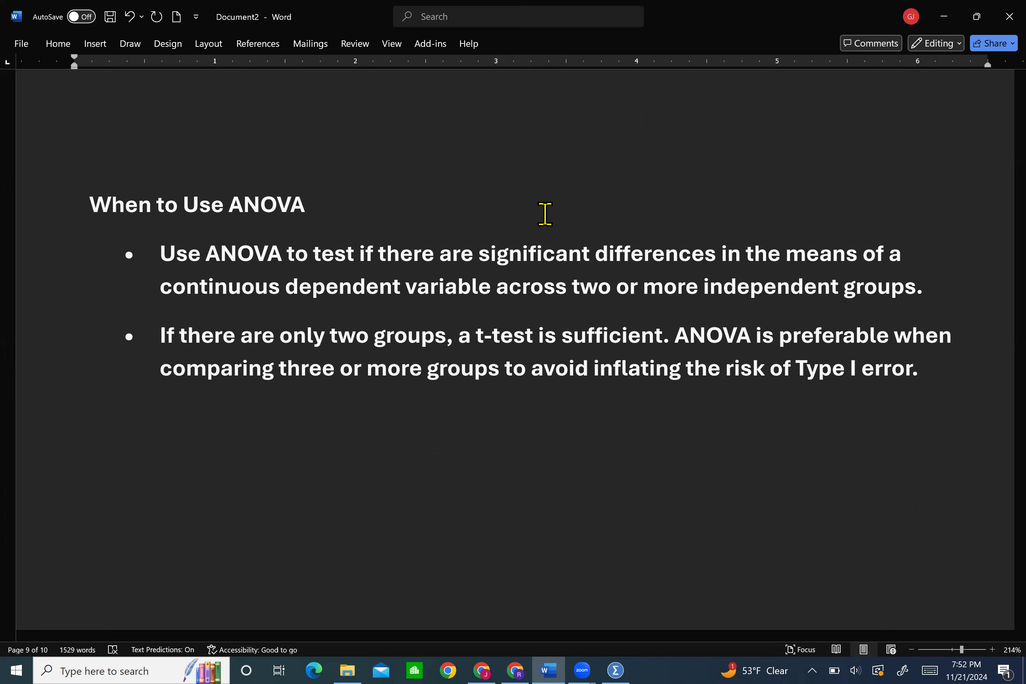
double_click(599, 291)
double_click(660, 293)
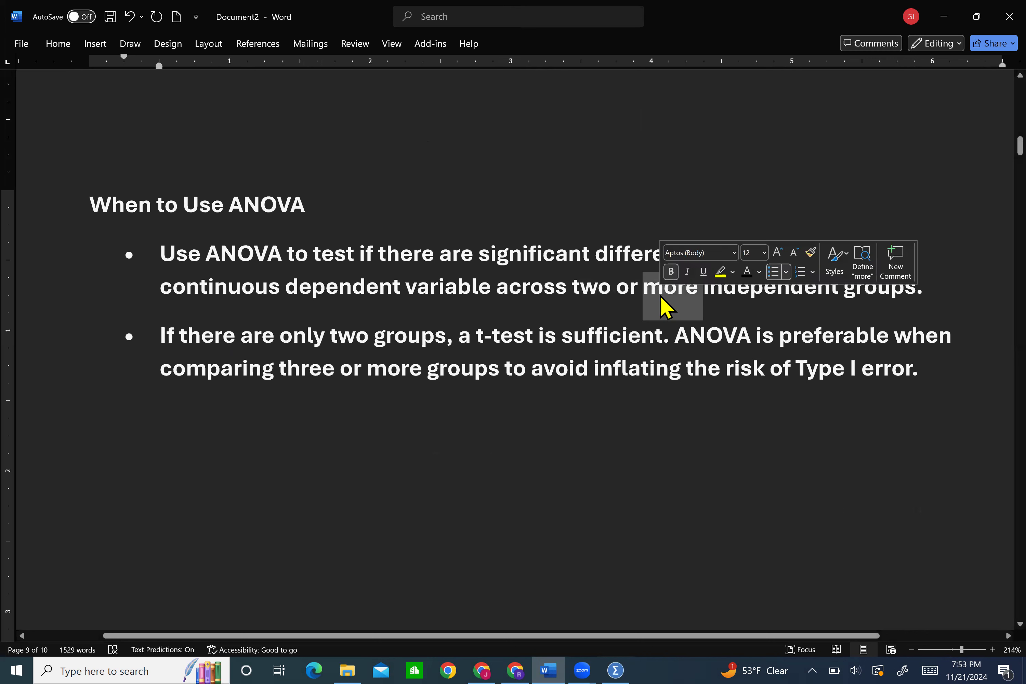
click(722, 294)
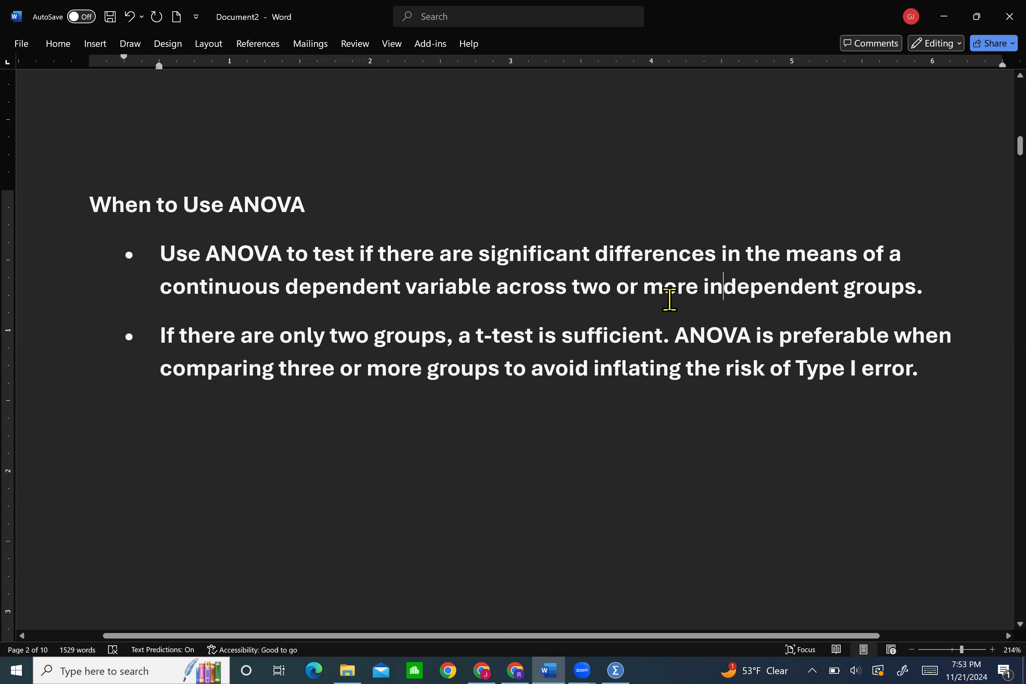
Read the One-Way vs. Two-Way ANOVA section of the notes through the main and interaction effect definitions
scroll(669, 300, down, 1)
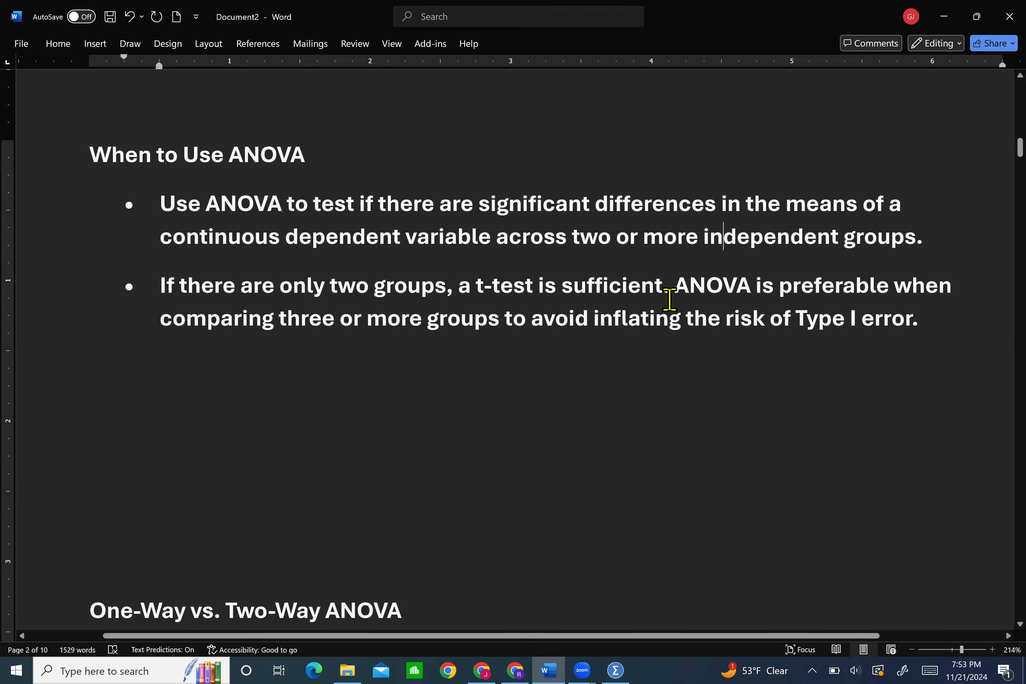
scroll(669, 299, down, 3)
scroll(669, 299, down, 5)
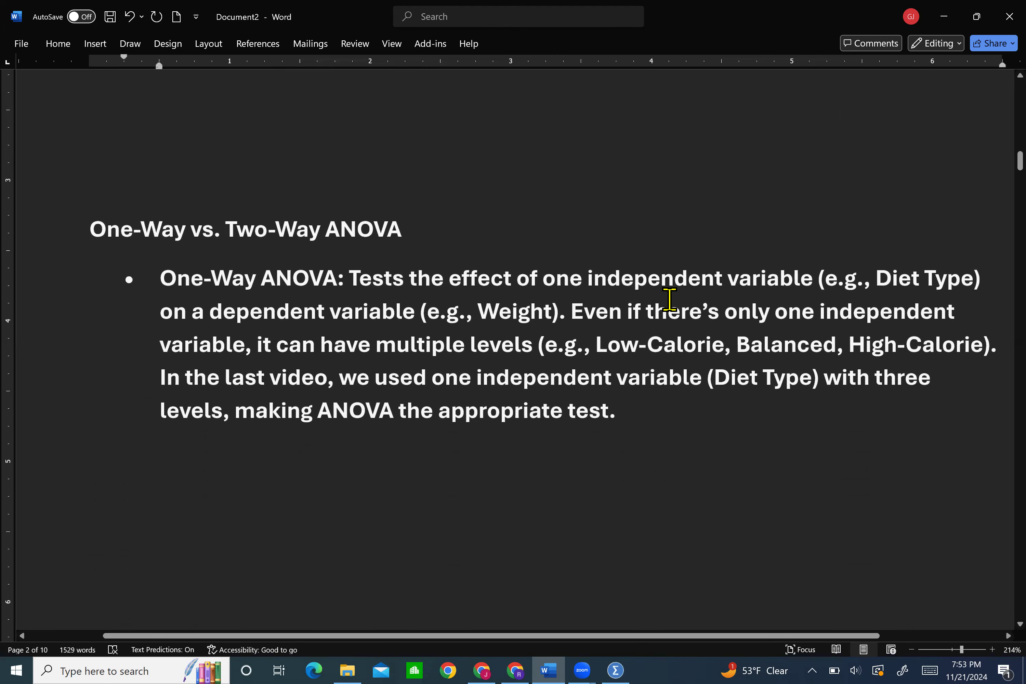
scroll(613, 317, right, 1)
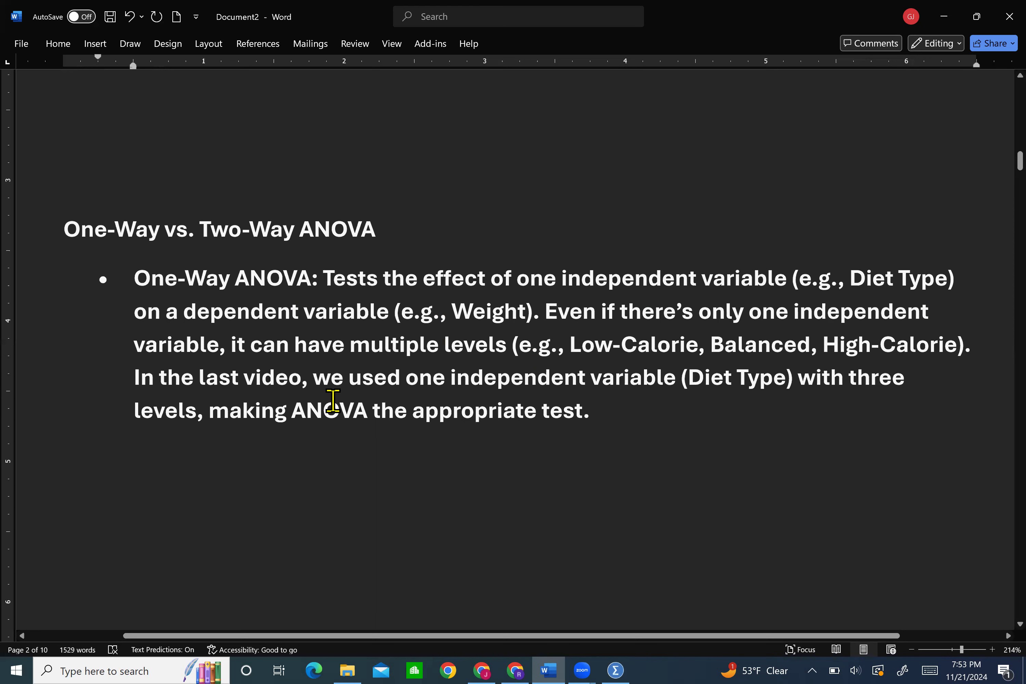
scroll(582, 402, down, 3)
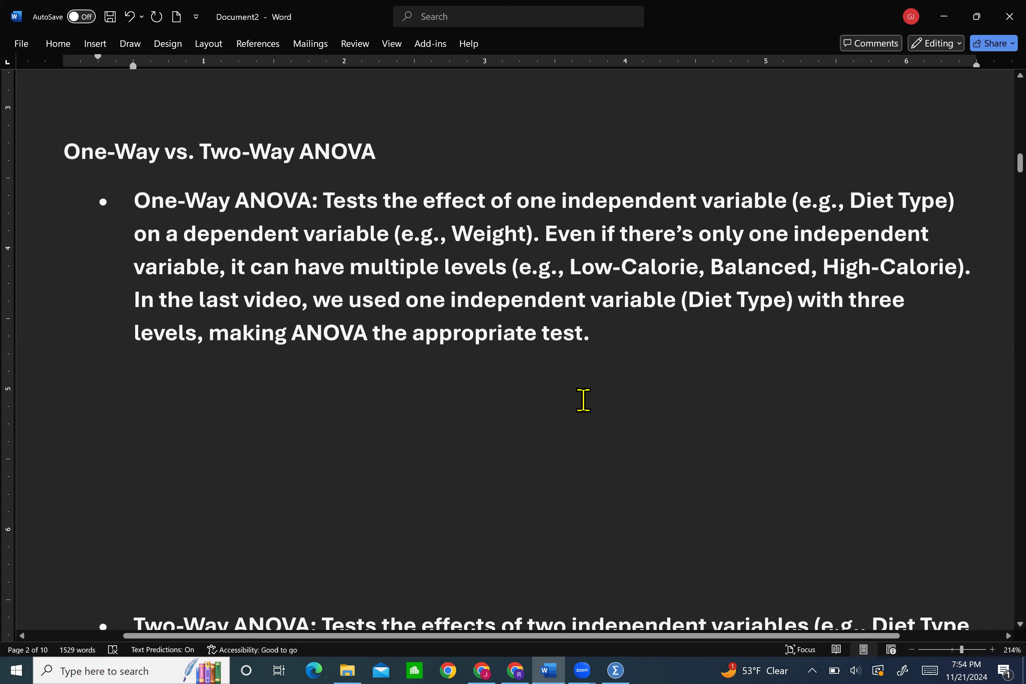
scroll(583, 400, down, 5)
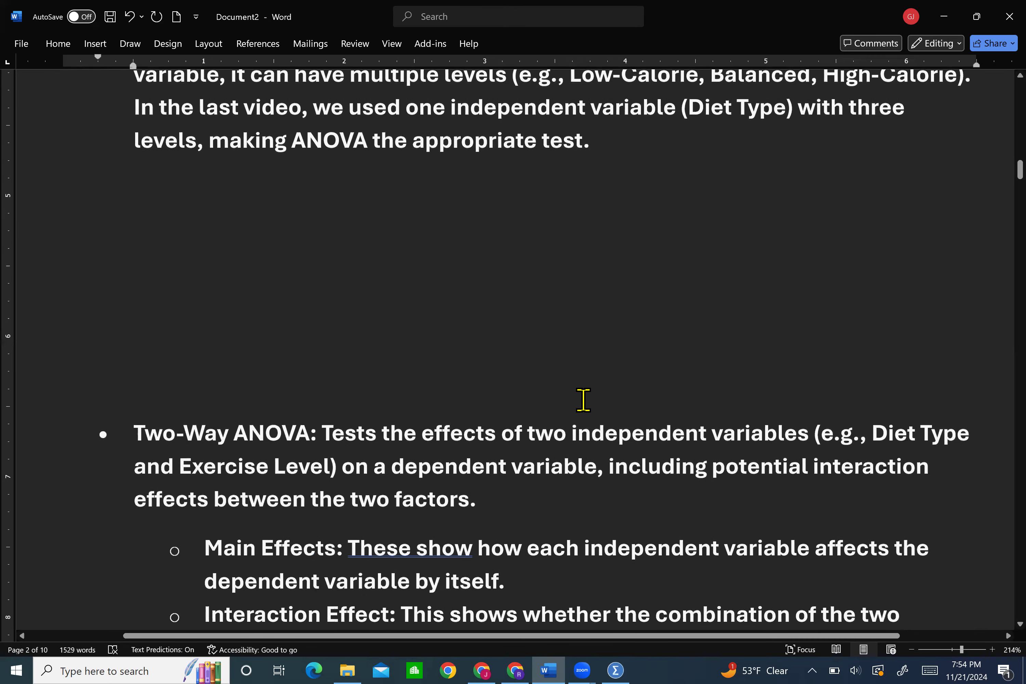
scroll(582, 400, down, 2)
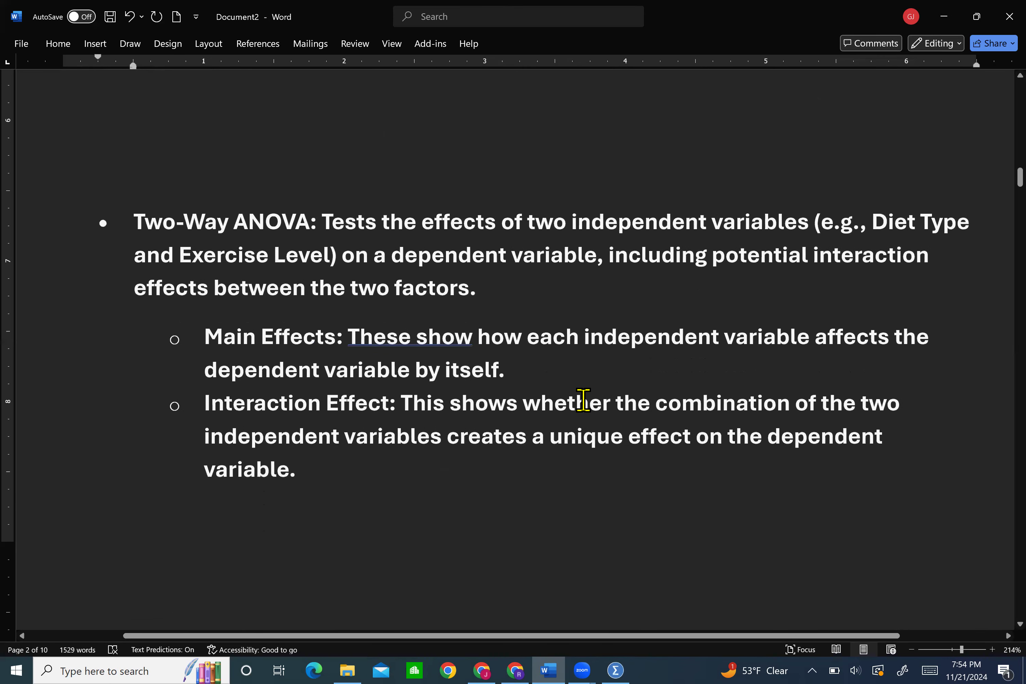
scroll(583, 400, down, 1)
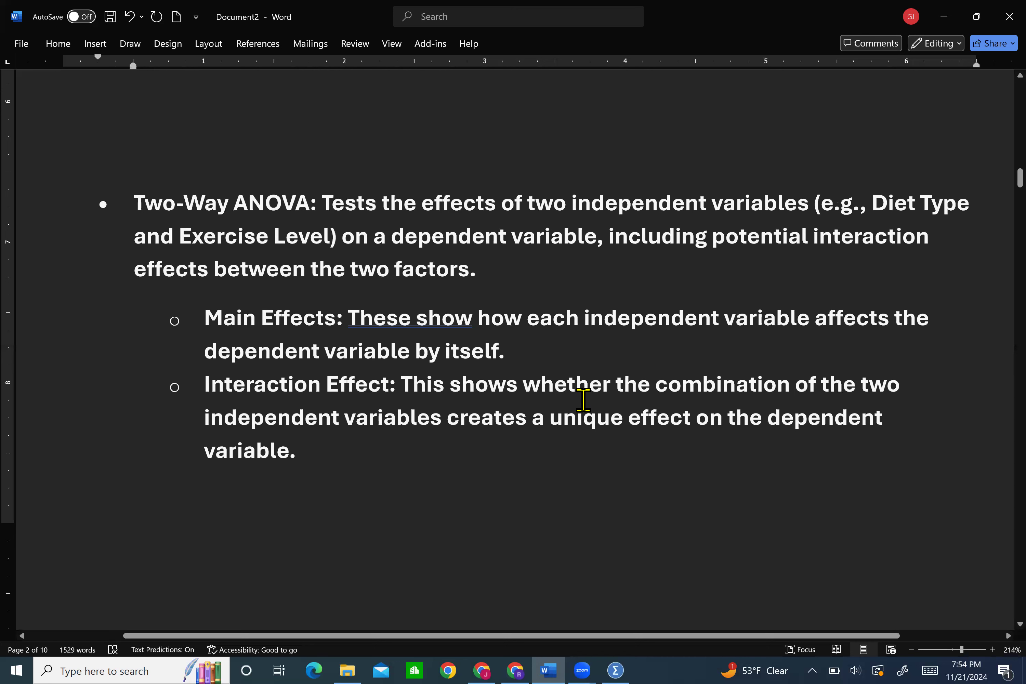
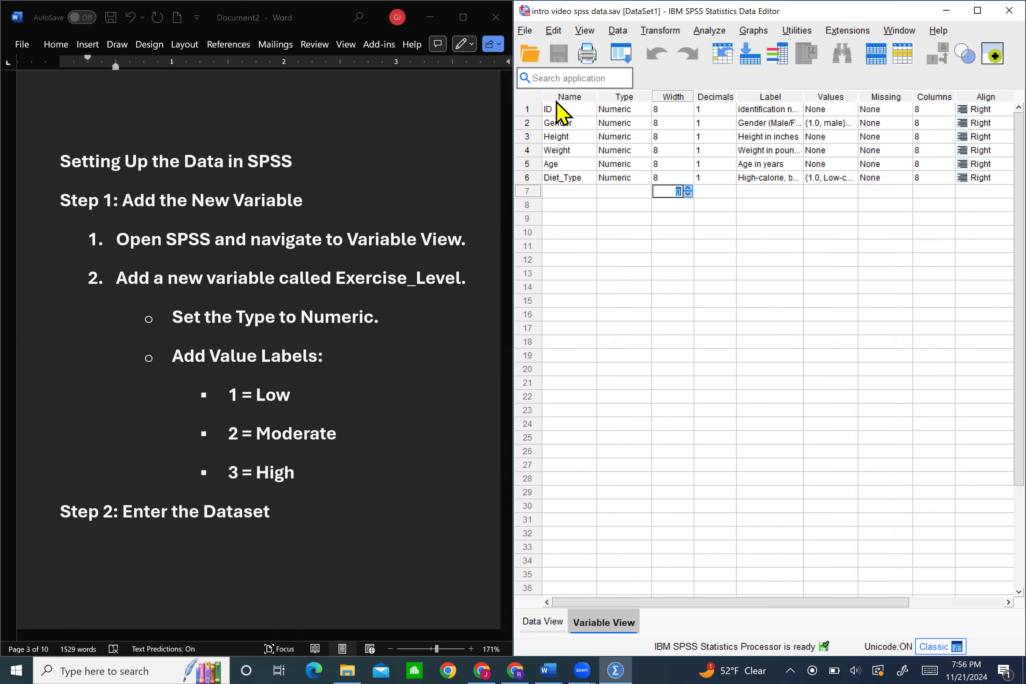
Add a numeric variable named Exercise_level in row 7 and set its decimals to 1
click(560, 190)
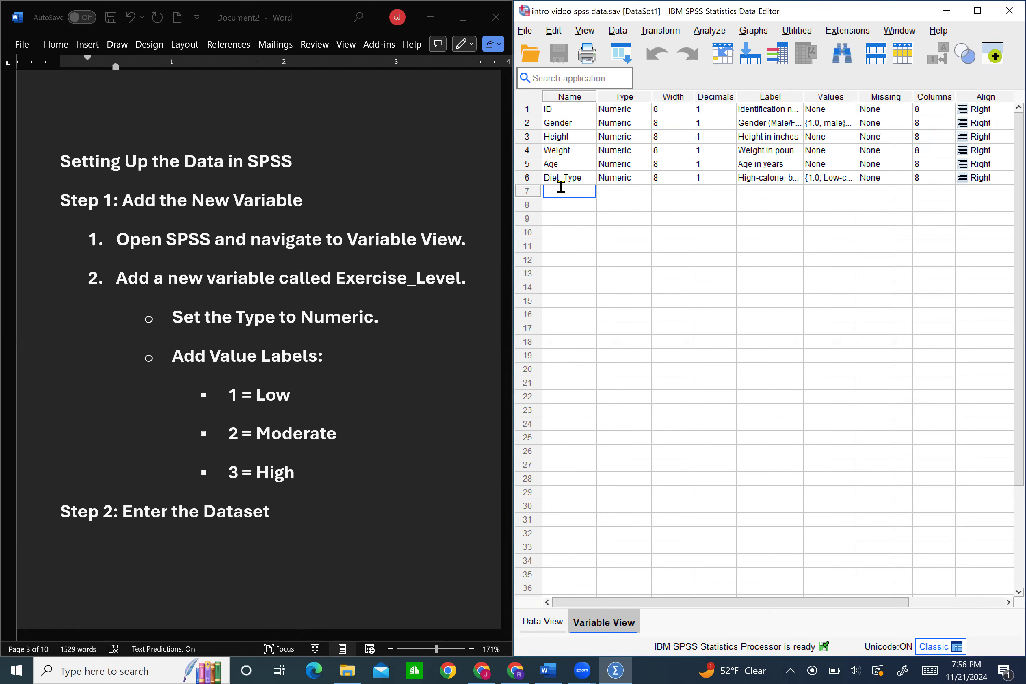
text(Exercise)
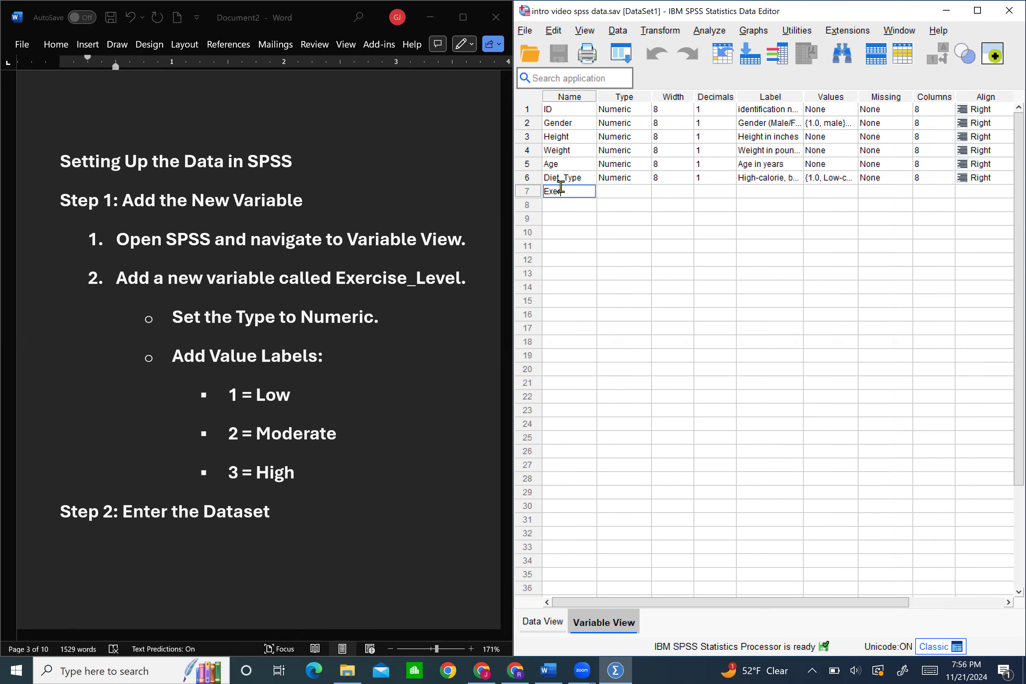
text(_level)
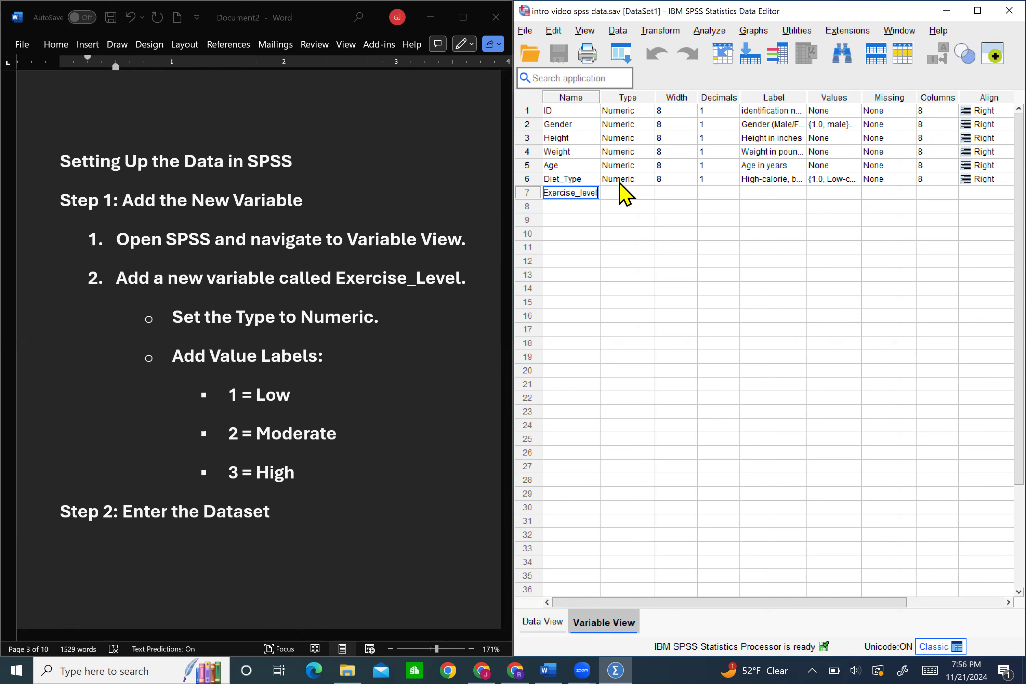
click(625, 193)
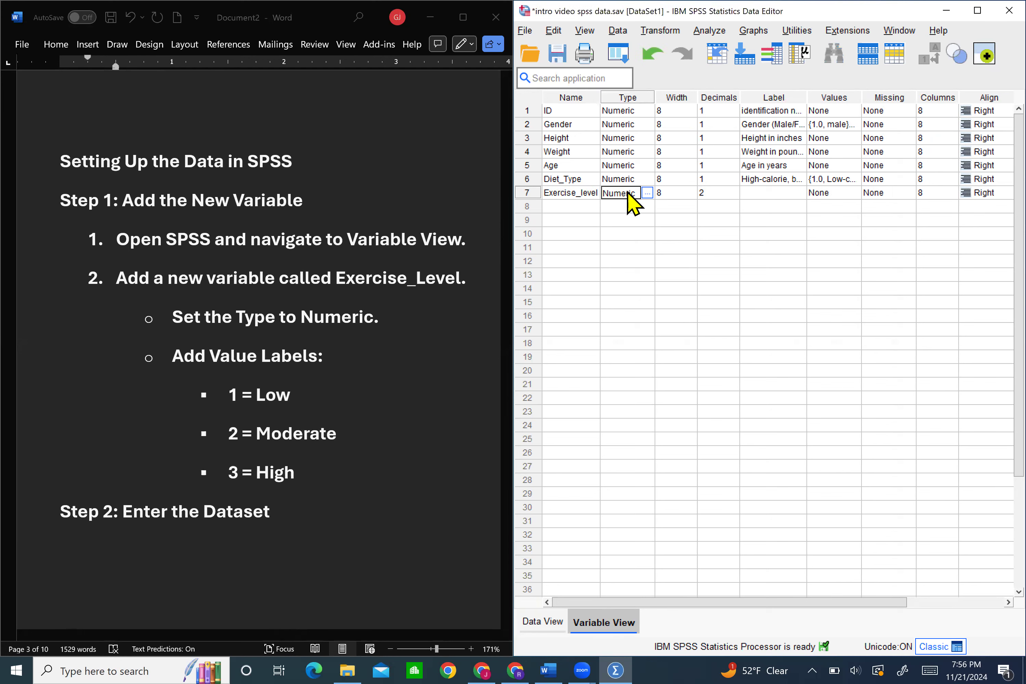
click(721, 193)
click(734, 196)
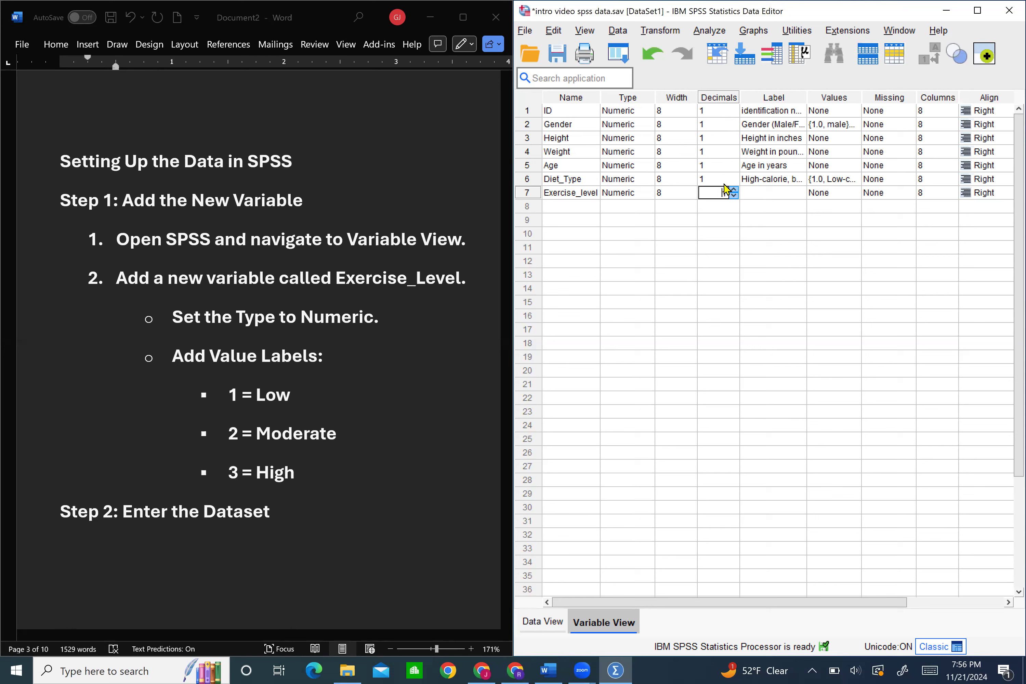
Give Exercise_level the label "High, moderate, and low levels of exercise"
click(761, 193)
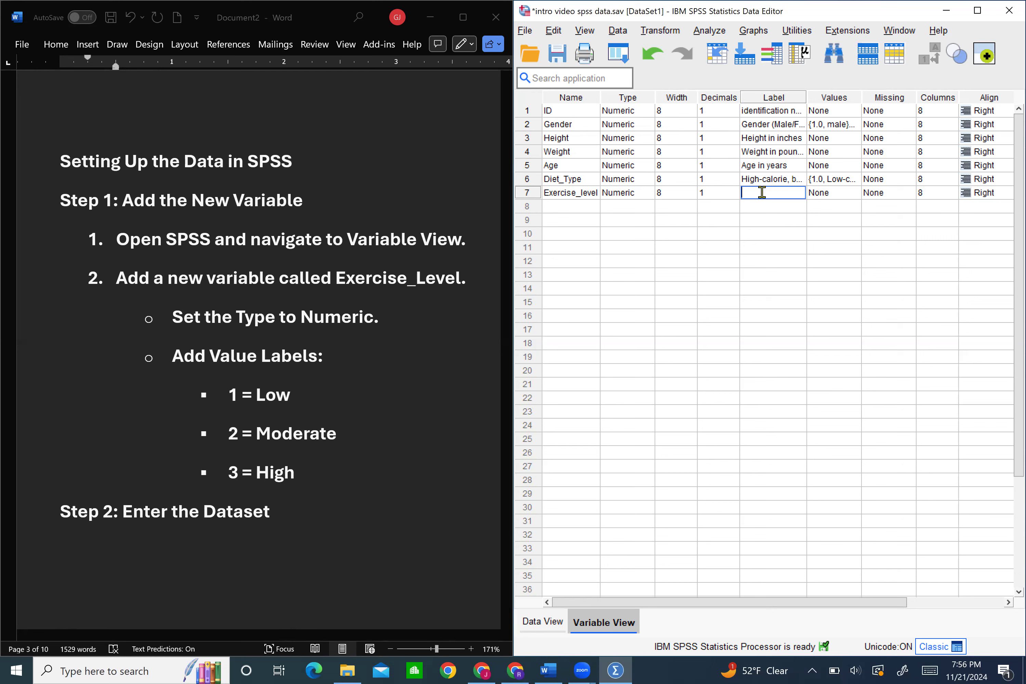
text(High, moderate, and)
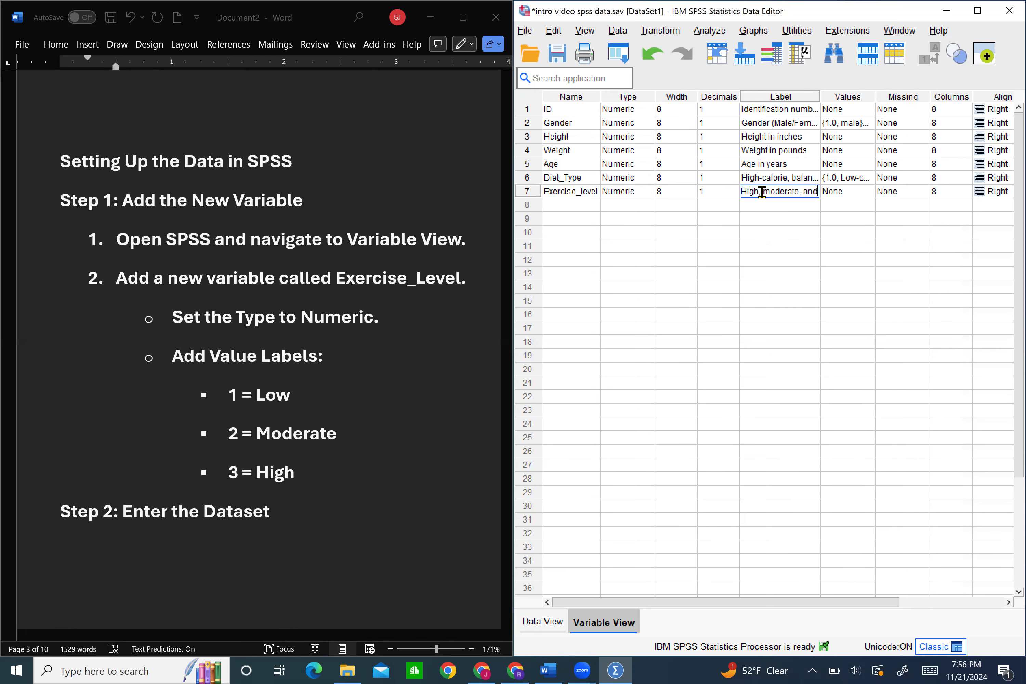
text( low levels)
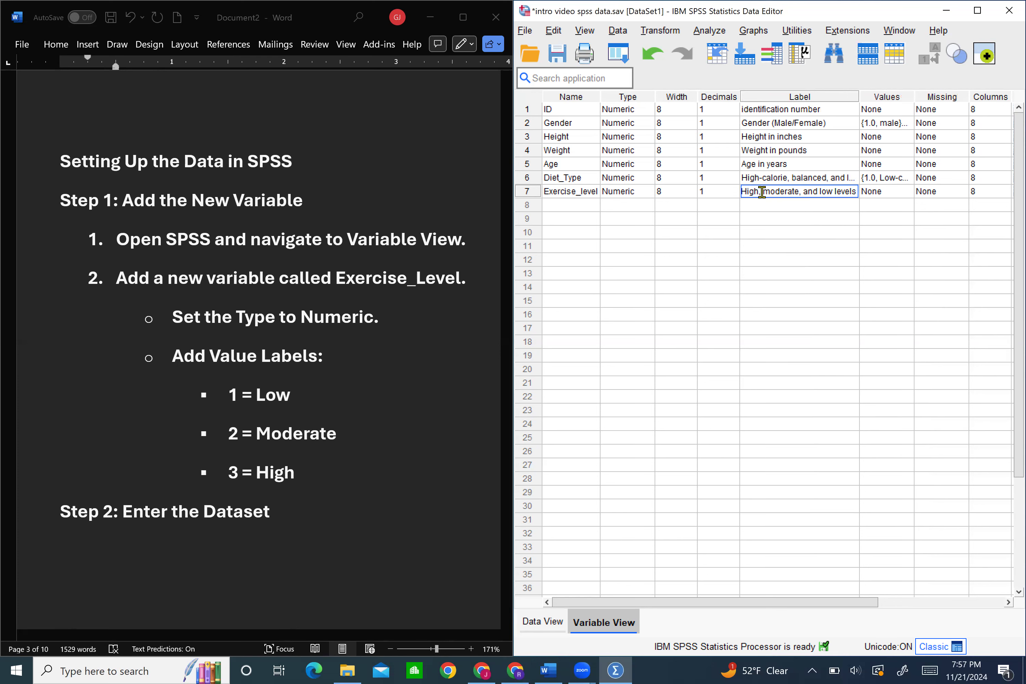
text( of exercise)
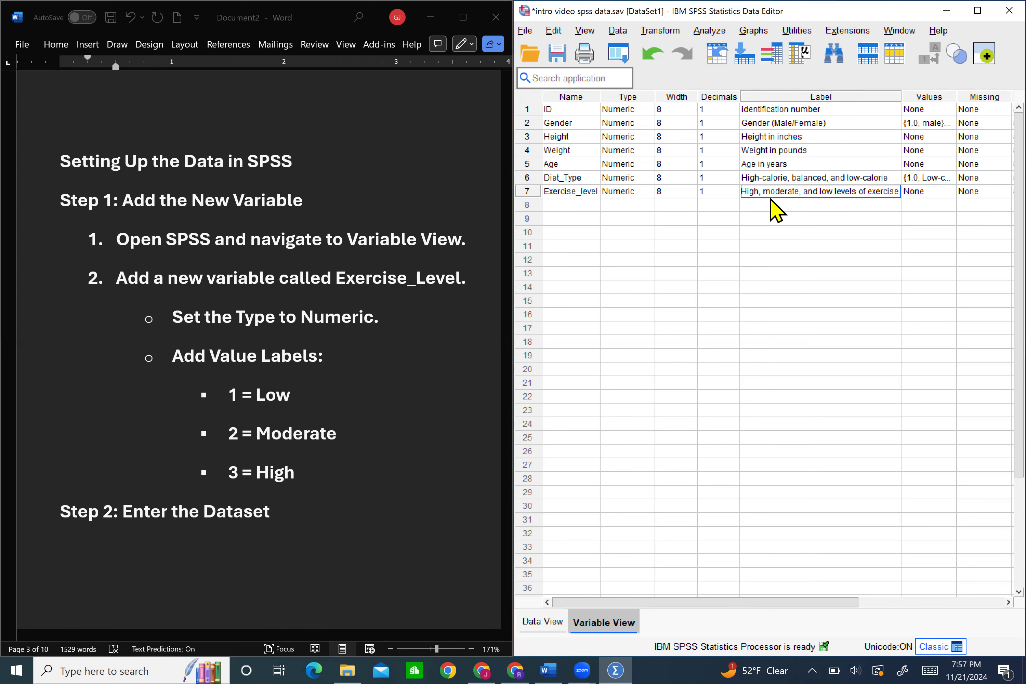
Add three value label entries for Exercise_level with the values 1, 2 and 3
scroll(771, 199, right, 3)
scroll(770, 199, right, 3)
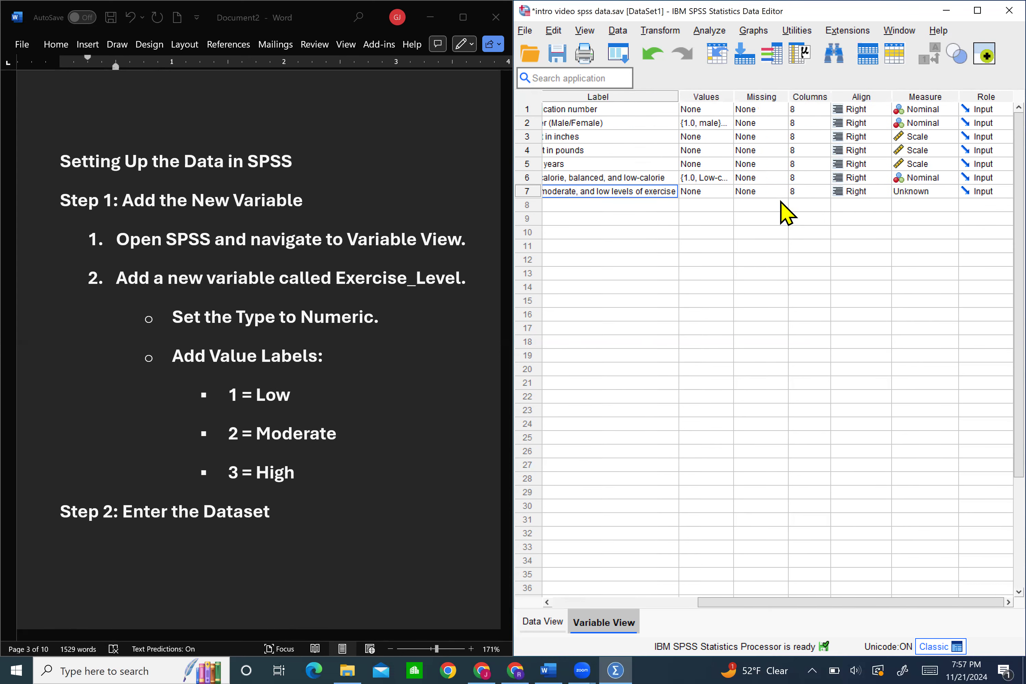
click(719, 190)
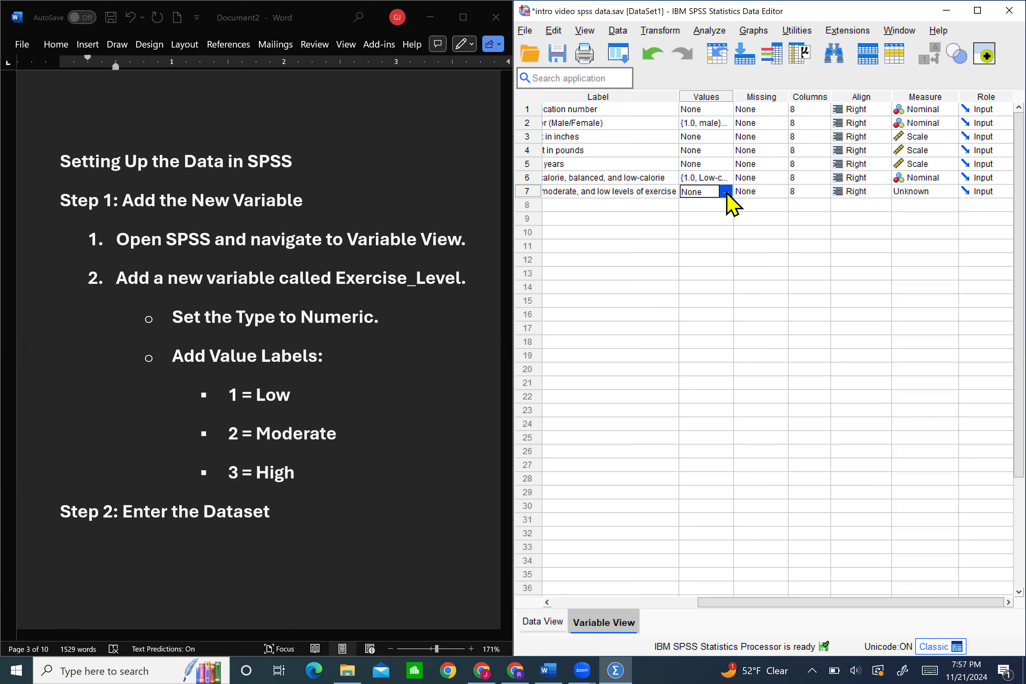
click(725, 192)
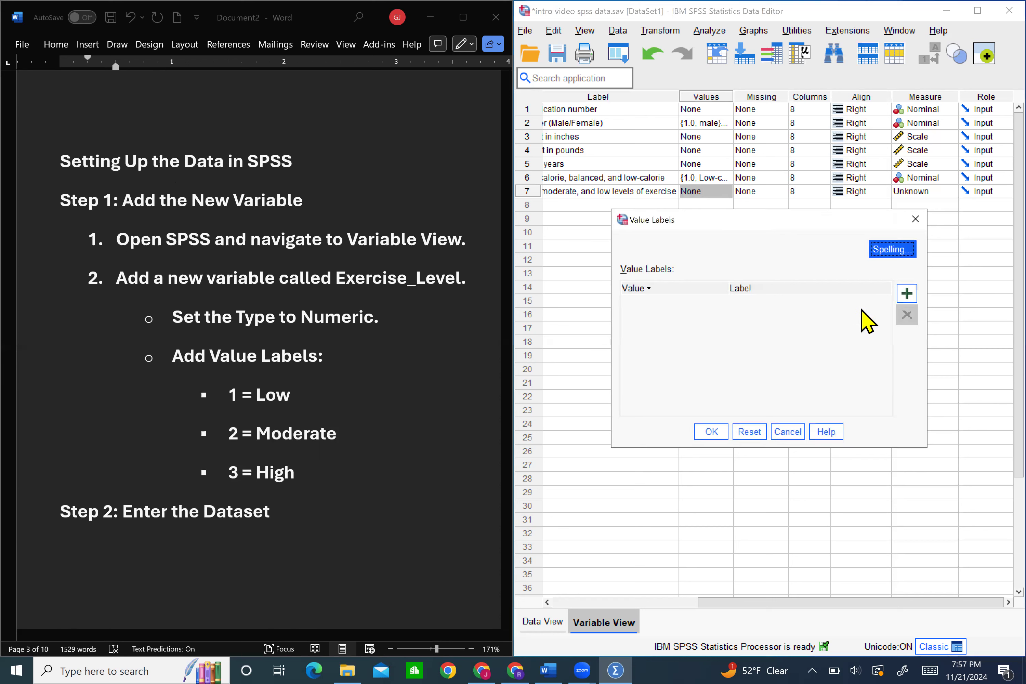
click(907, 293)
click(907, 293)
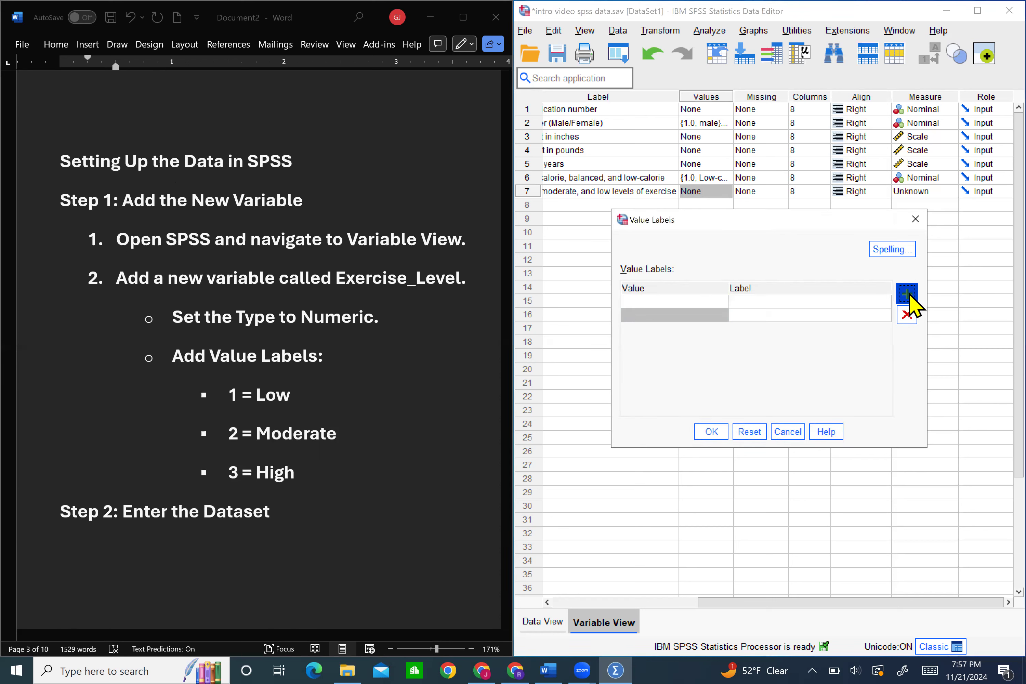
click(908, 294)
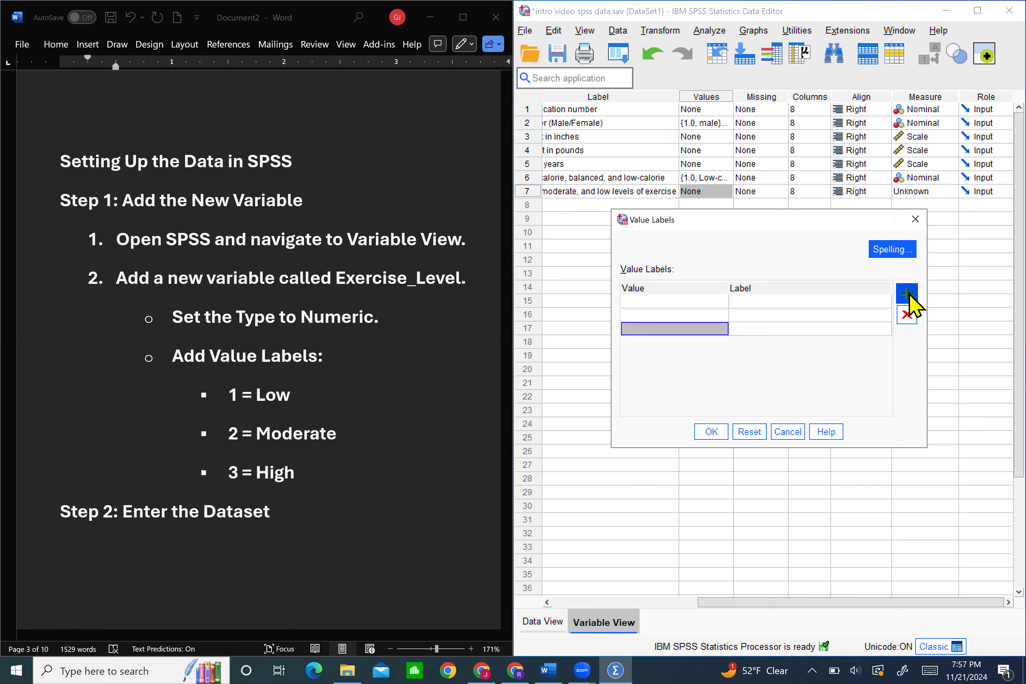
click(665, 304)
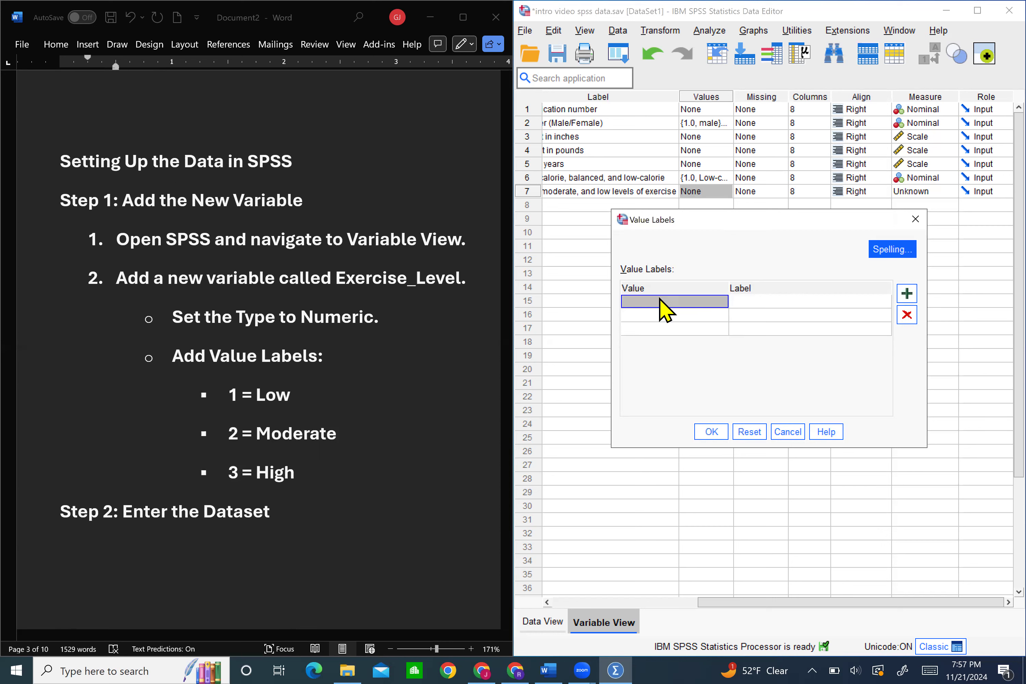
text(1)
key(Return)
text(2)
key(Return)
text(3)
key(Return)
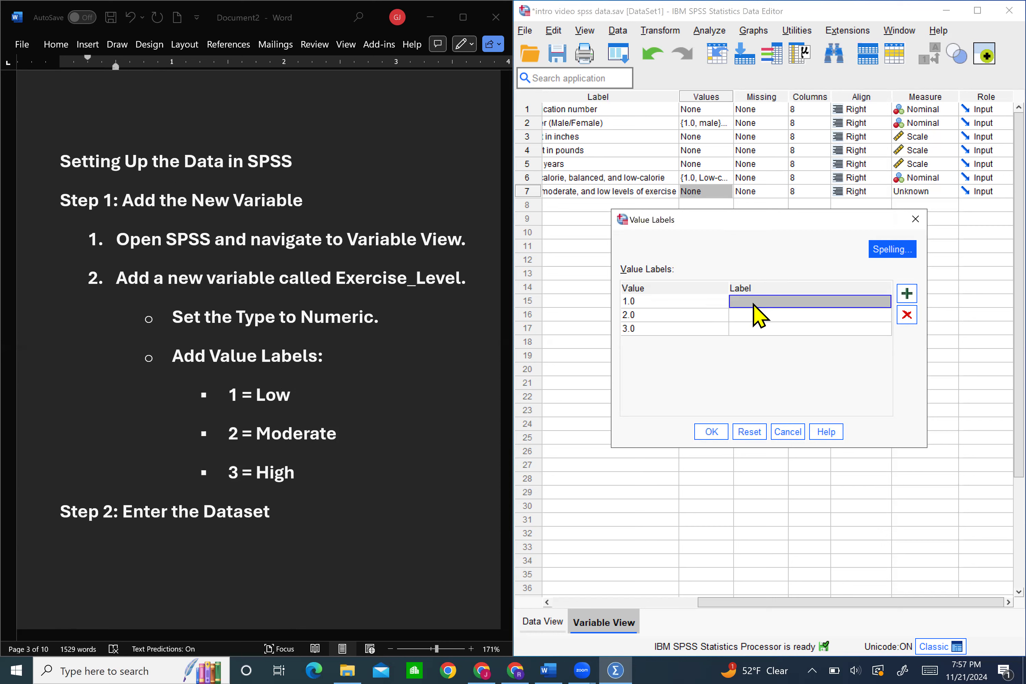
Label the Exercise_level values 1 as Low, 2 as Moderate and 3 as High, and set the variable's measure to Nominal
text(Low)
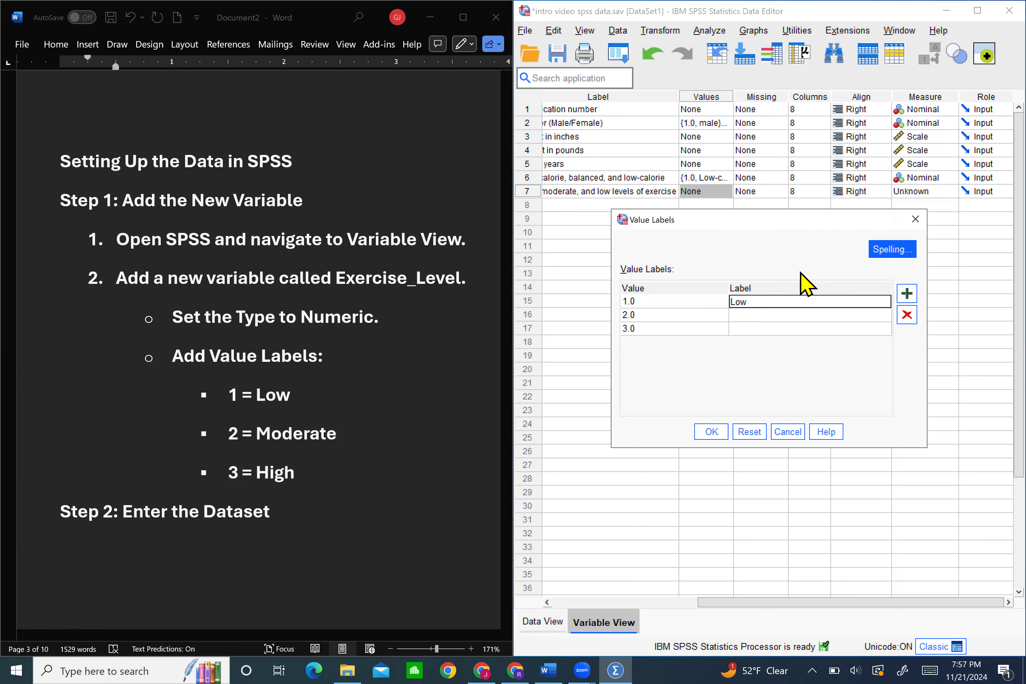
key(Return)
text(m)
key(BackSpace)
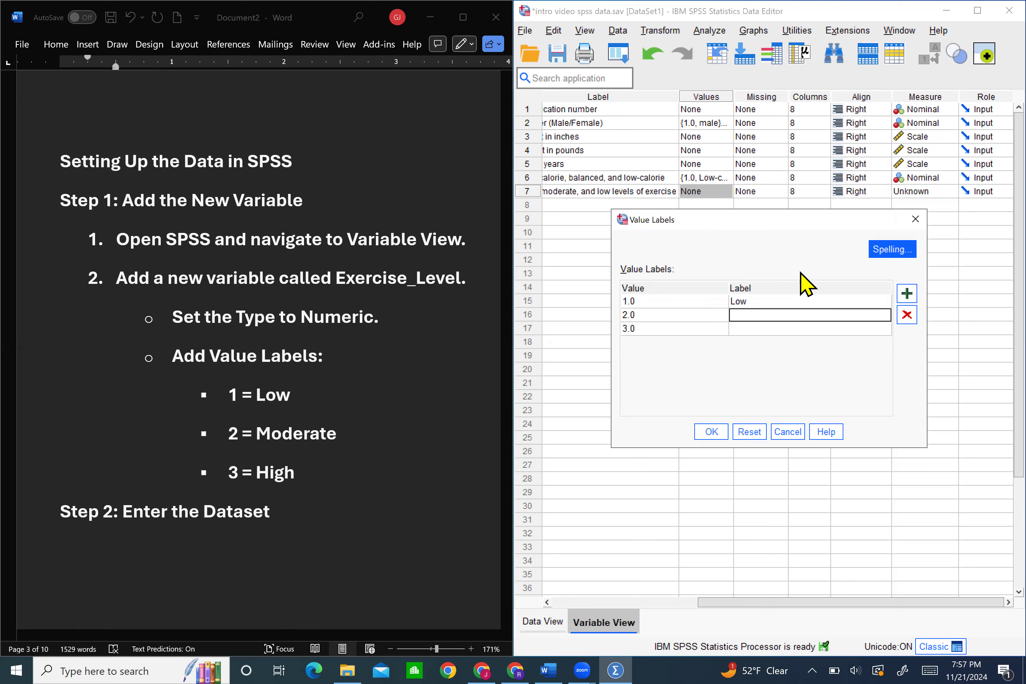
text(Moderate)
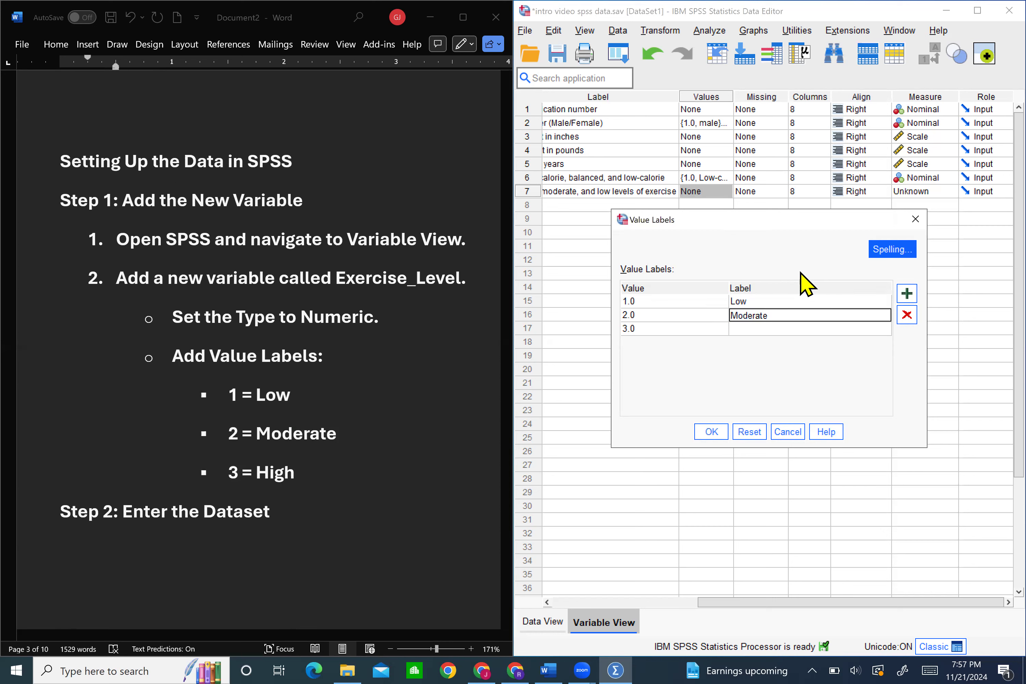
key(Return)
text(High)
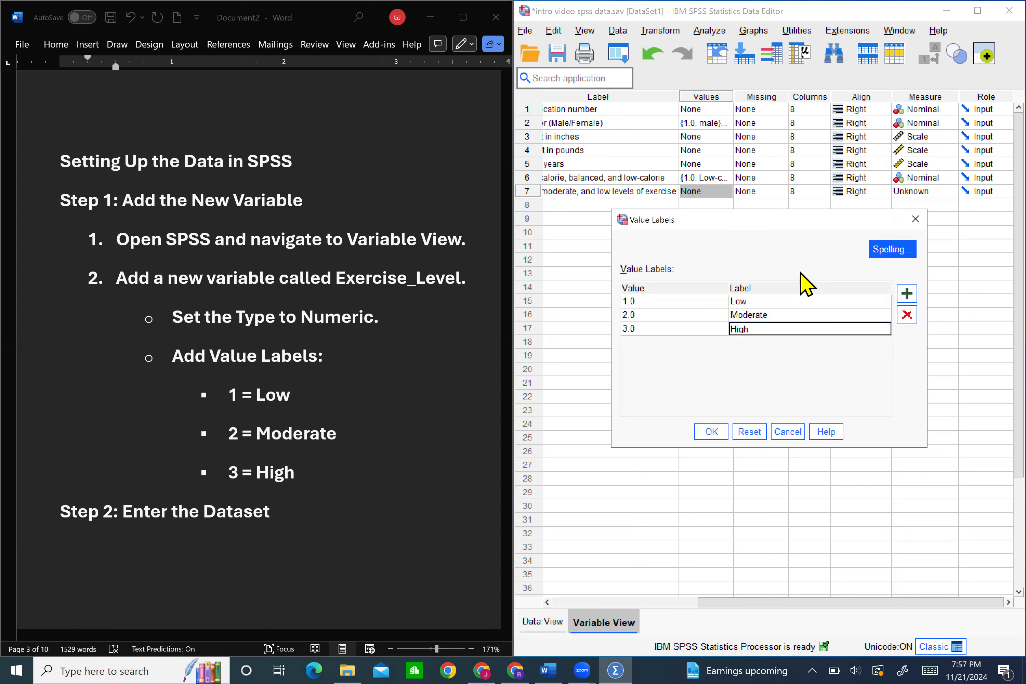
click(711, 432)
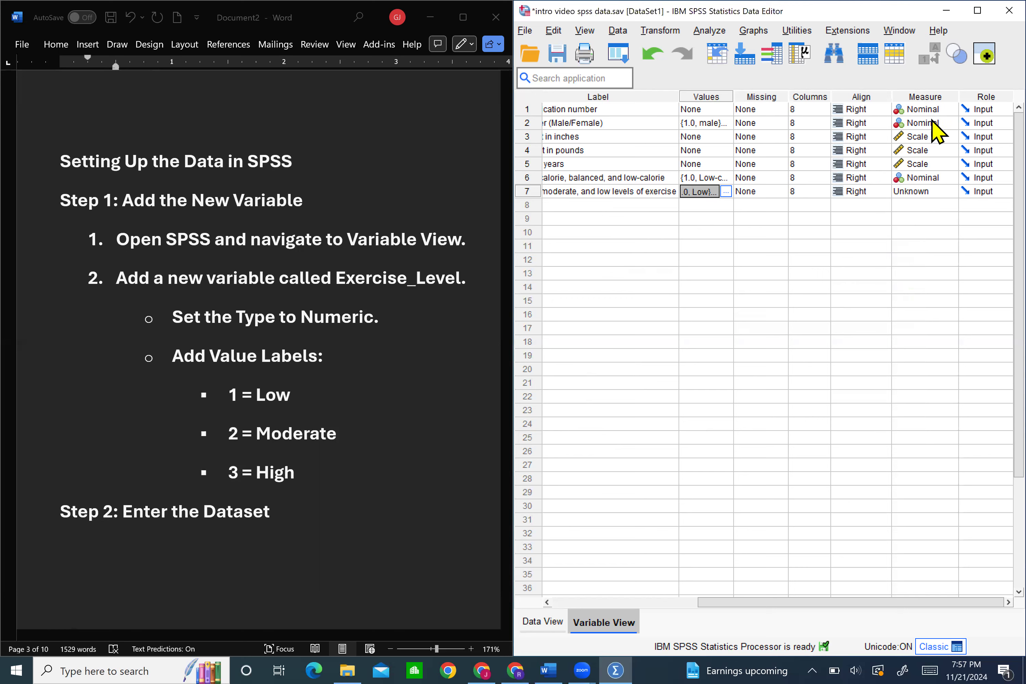
click(923, 194)
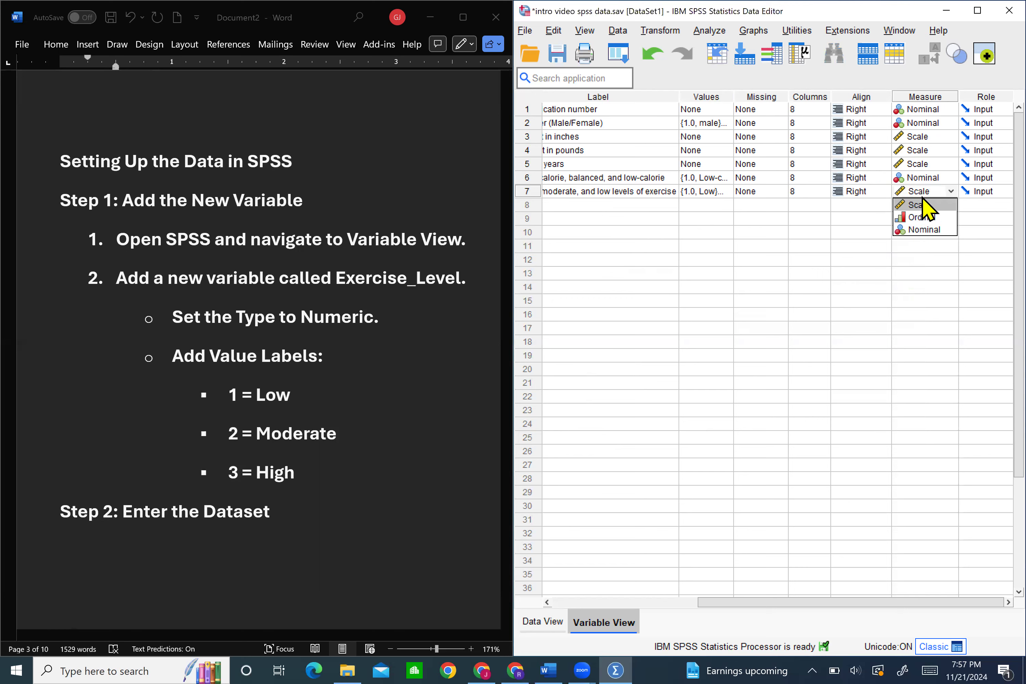
click(923, 230)
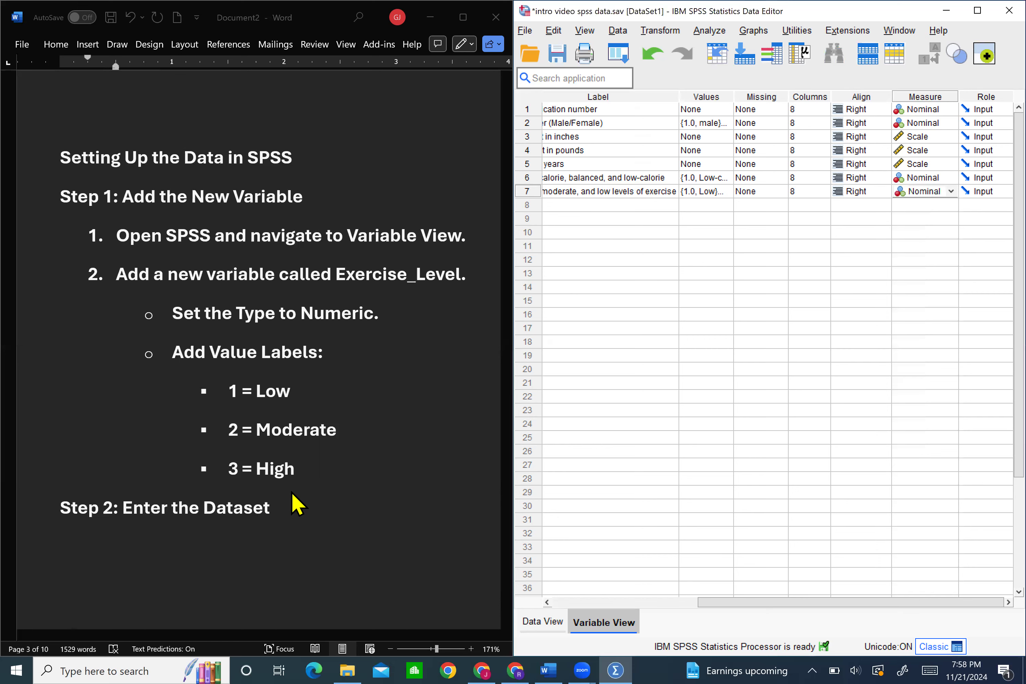
Find the Step 2 dataset table in the Word notes and check the Exercise_level column in SPSS Data View
scroll(295, 503, down, 3)
scroll(295, 503, down, 9)
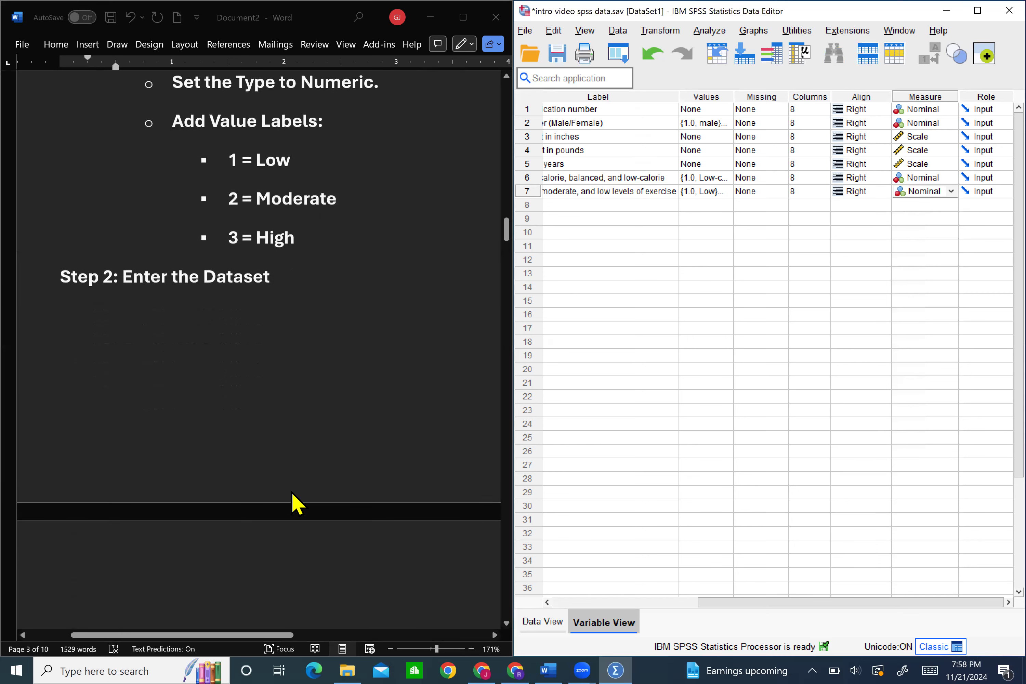
scroll(295, 503, right, 2)
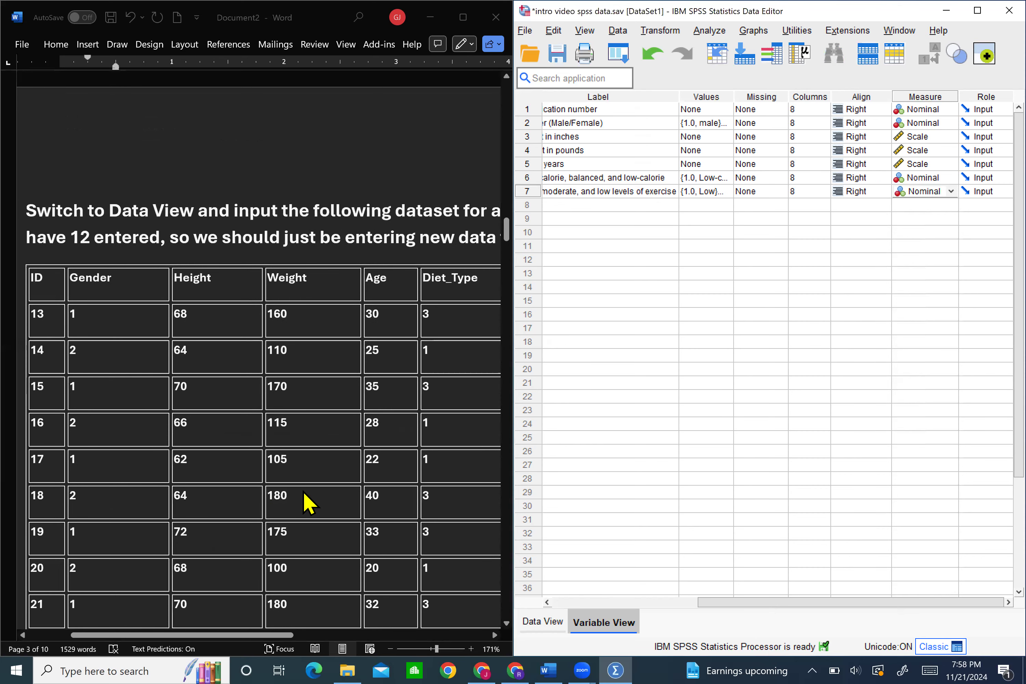
scroll(303, 491, down, 1)
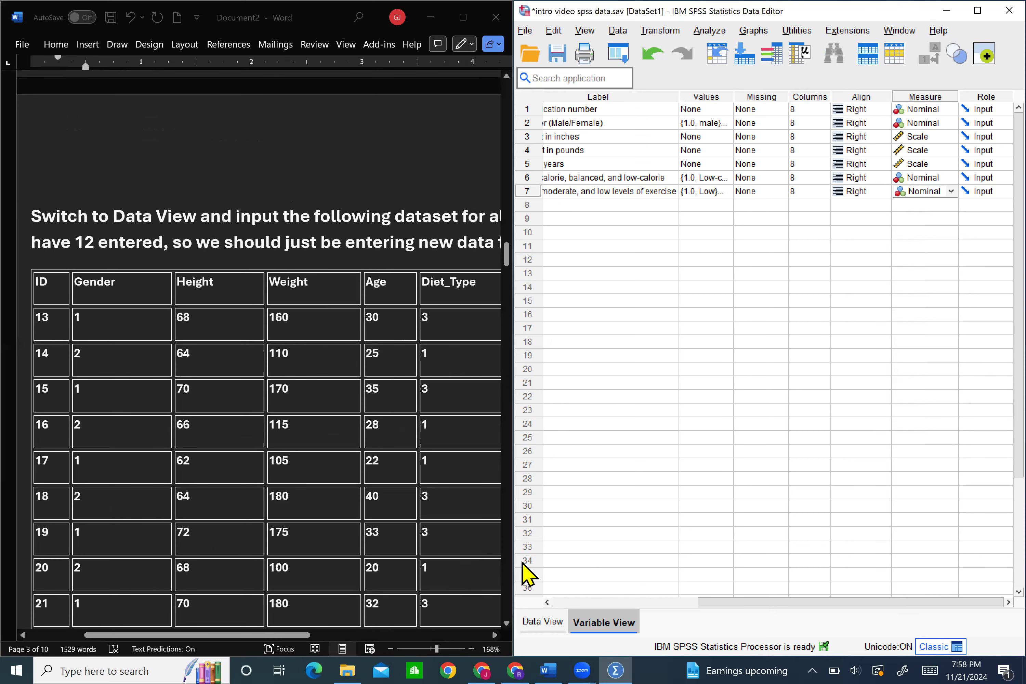
click(544, 622)
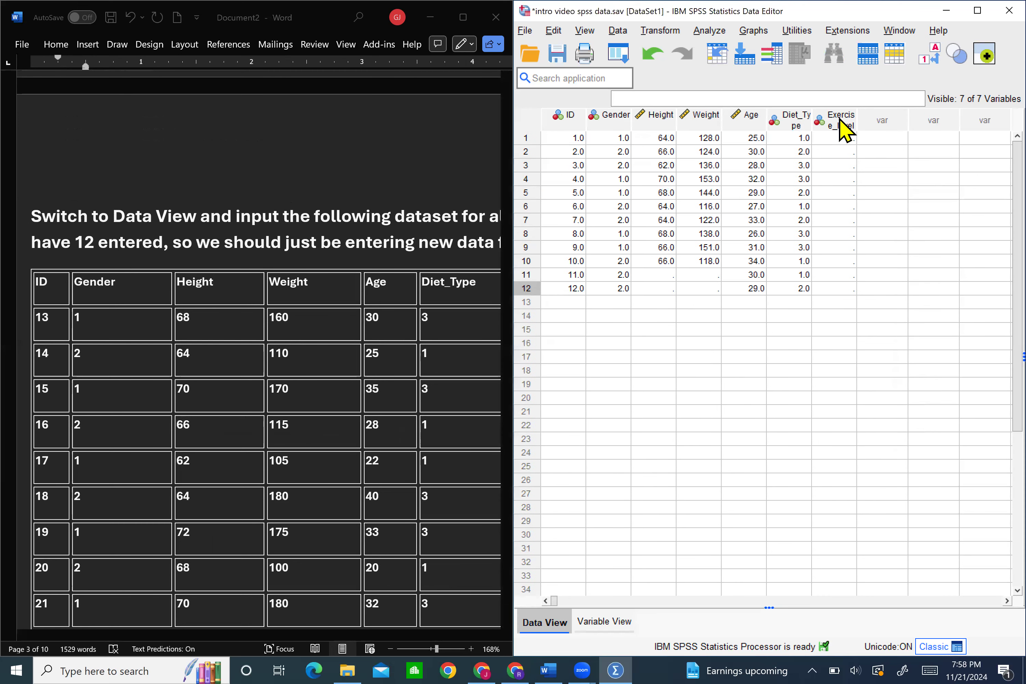
mouse_move(844, 129)
Maximize the Word notes and examine the full dataset table for participants 13 to 32, including Exercise_Level
ctrl+scroll(349, 294, down, 4)
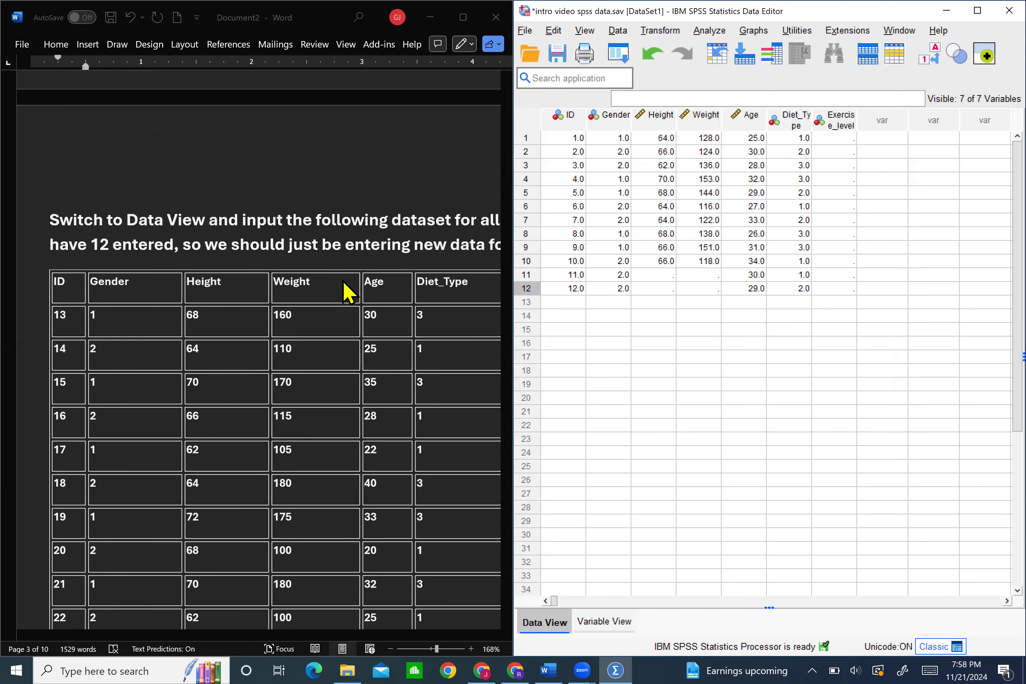
click(463, 17)
scroll(477, 199, down, 2)
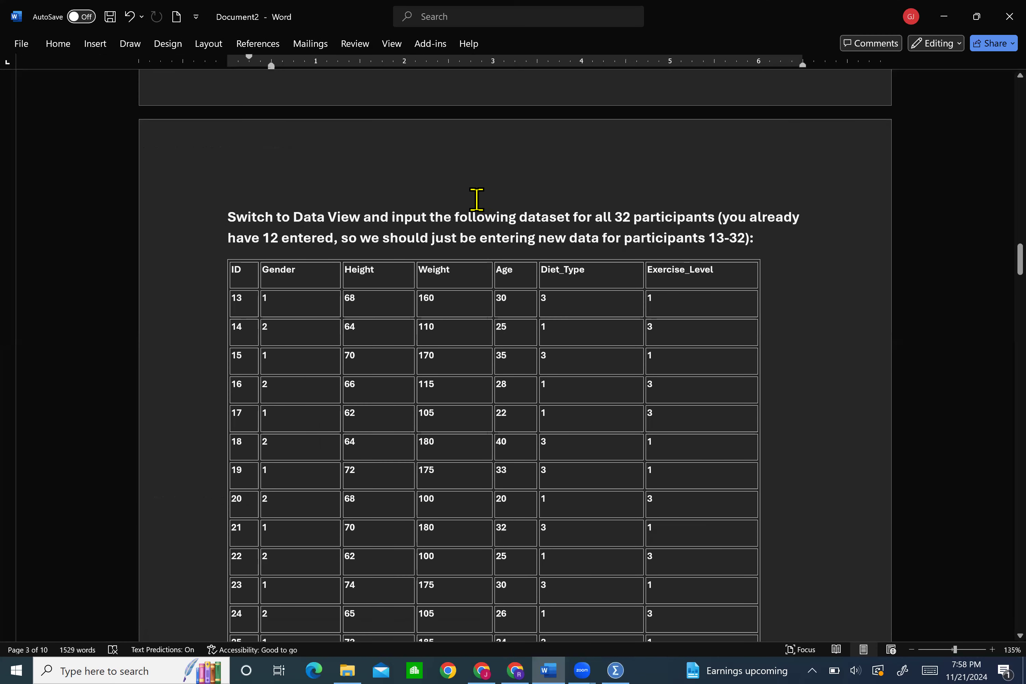
scroll(477, 199, down, 4)
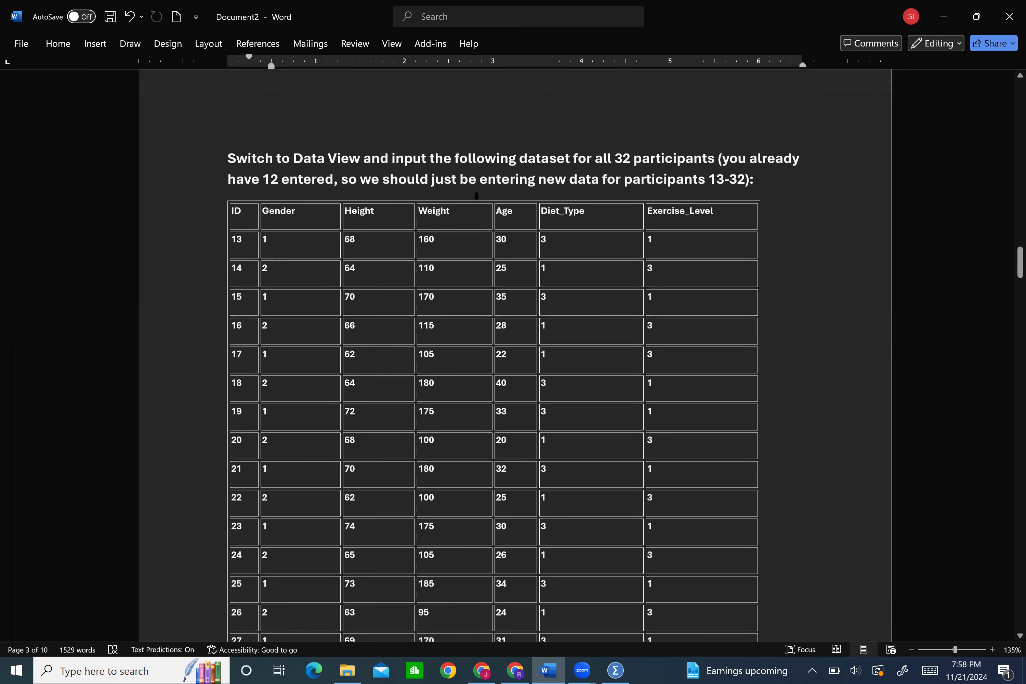
scroll(476, 199, down, 1)
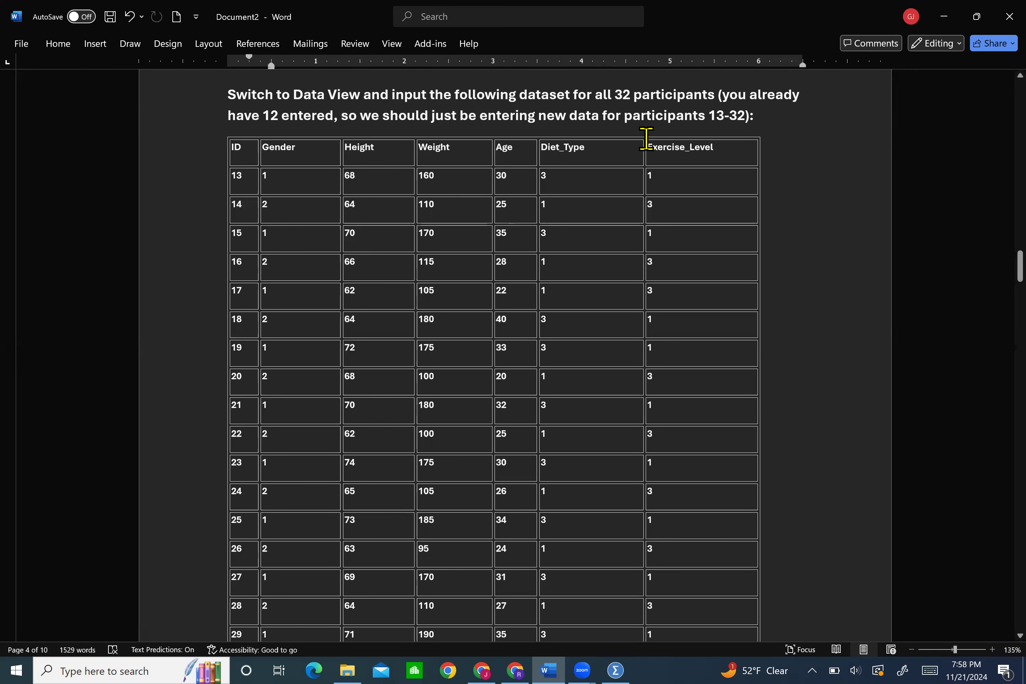
scroll(694, 265, down, 1)
scroll(694, 265, down, 2)
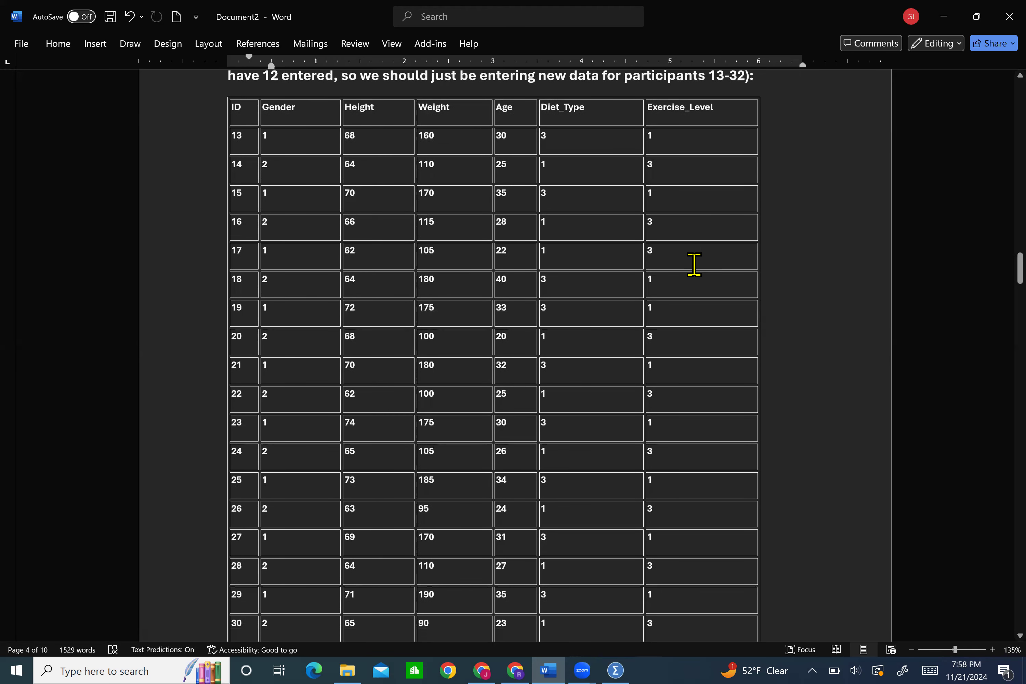
ctrl+scroll(685, 267, down, 1)
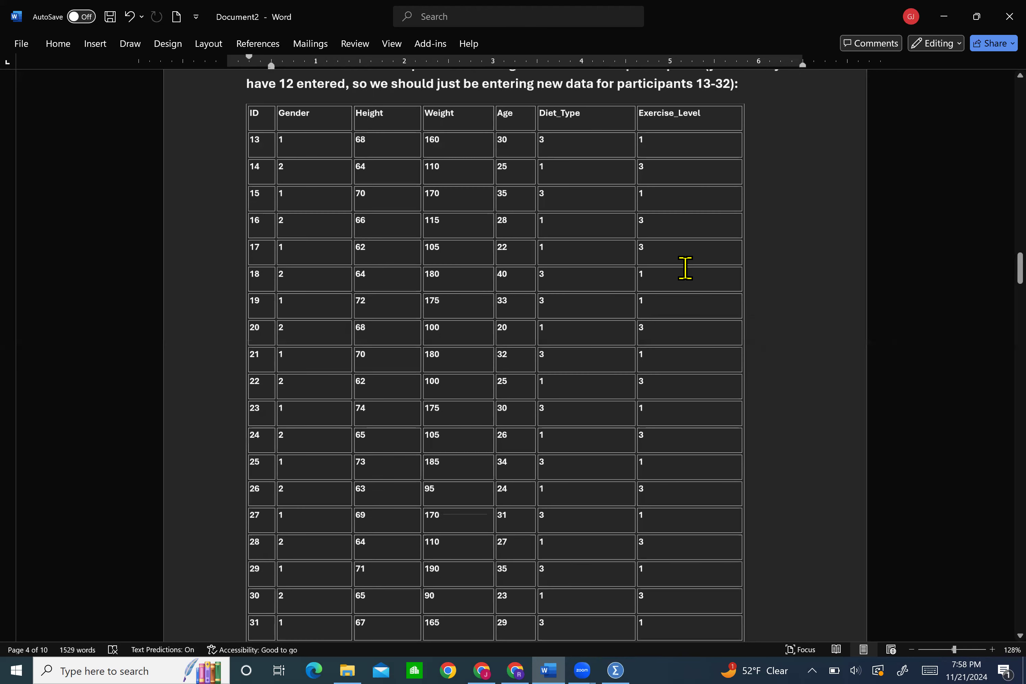
scroll(685, 268, down, 1)
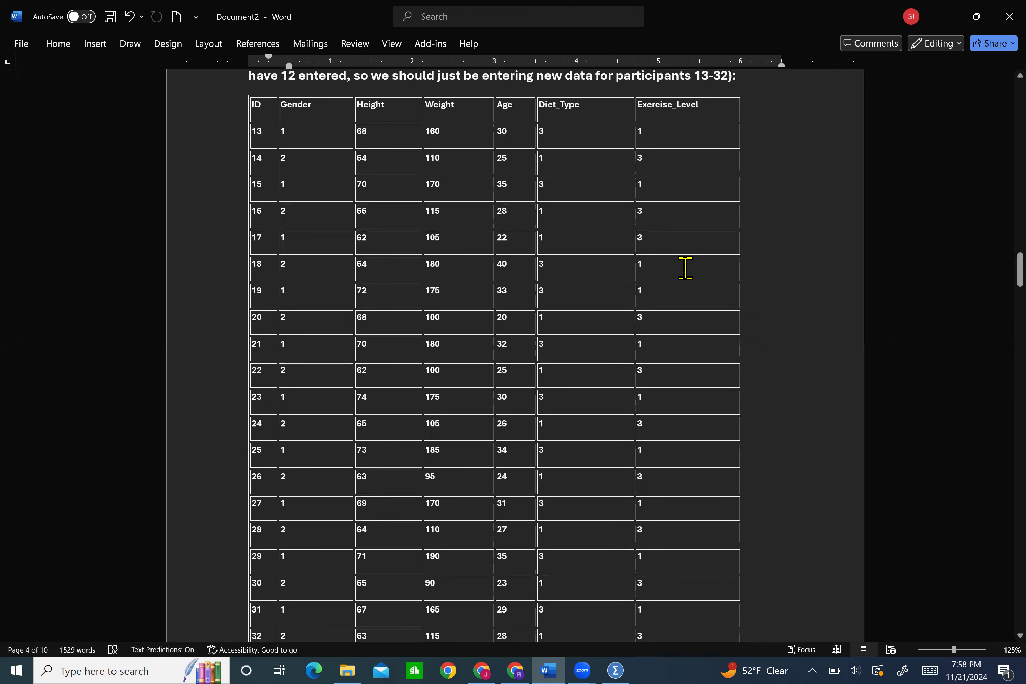
ctrl+scroll(685, 267, down, 1)
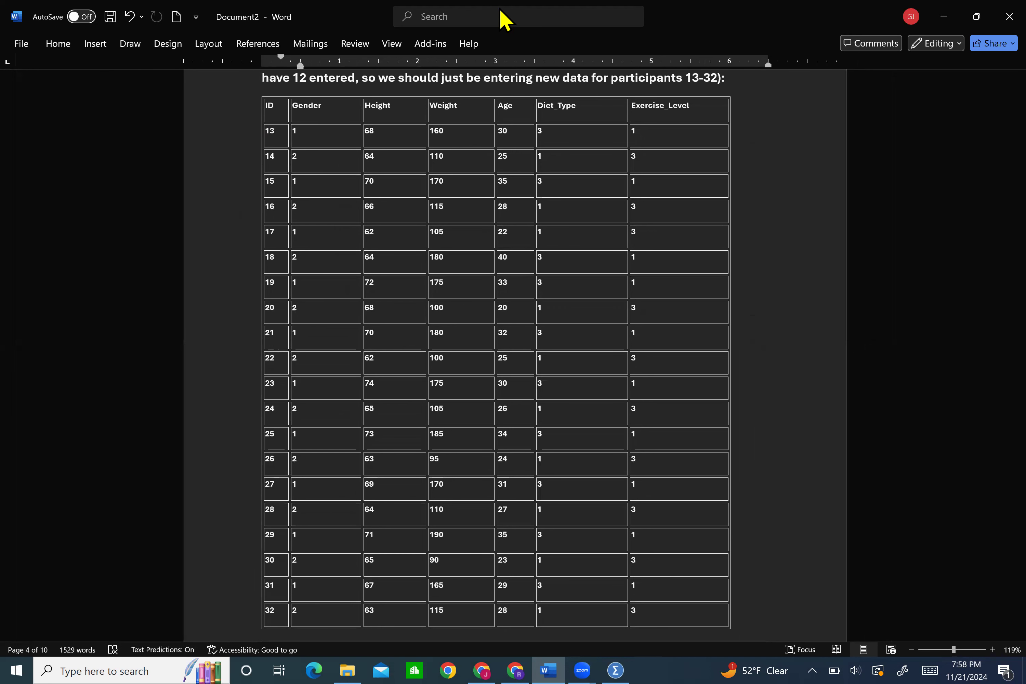
Place the Word notes beside the SPSS Data Editor and enter ID 13 with Gender 1 in row 13
drag(375, 9, 1, 94)
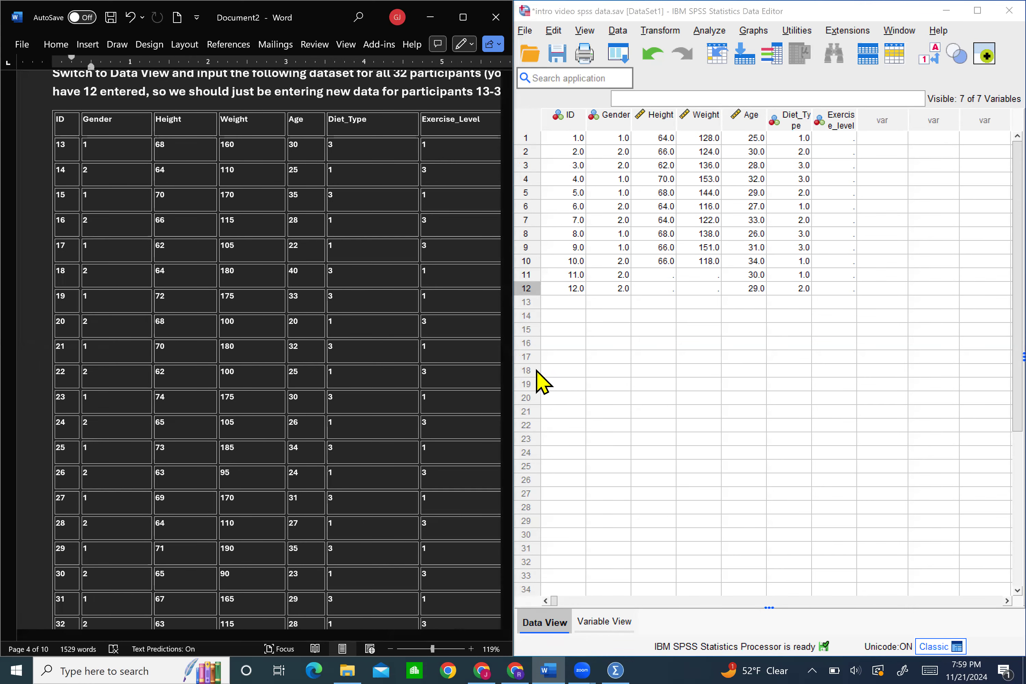
click(559, 303)
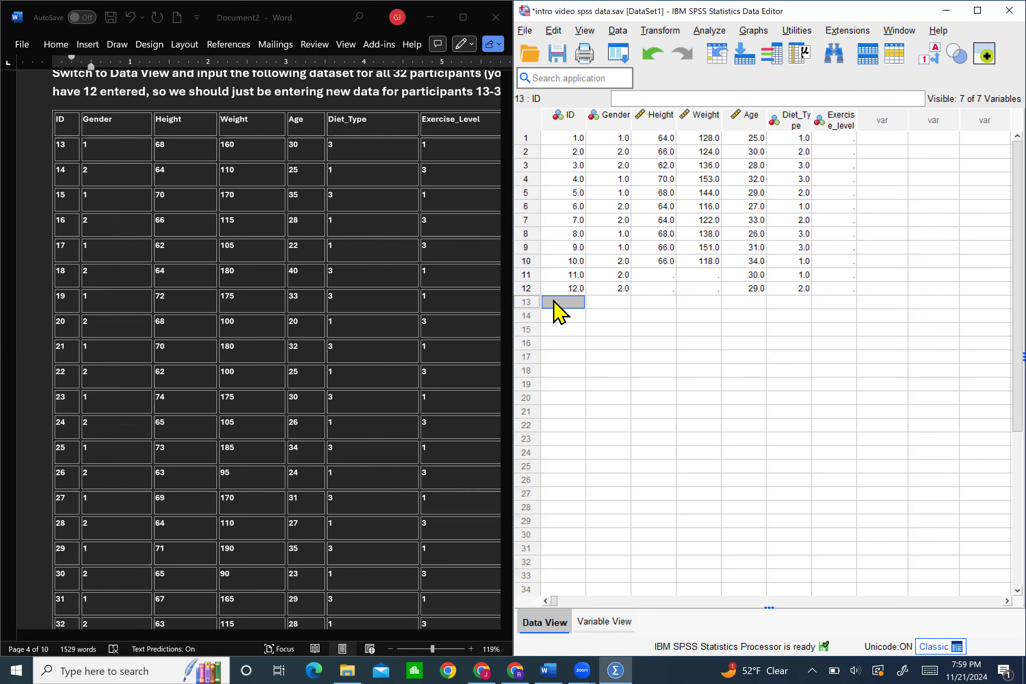
text(13)
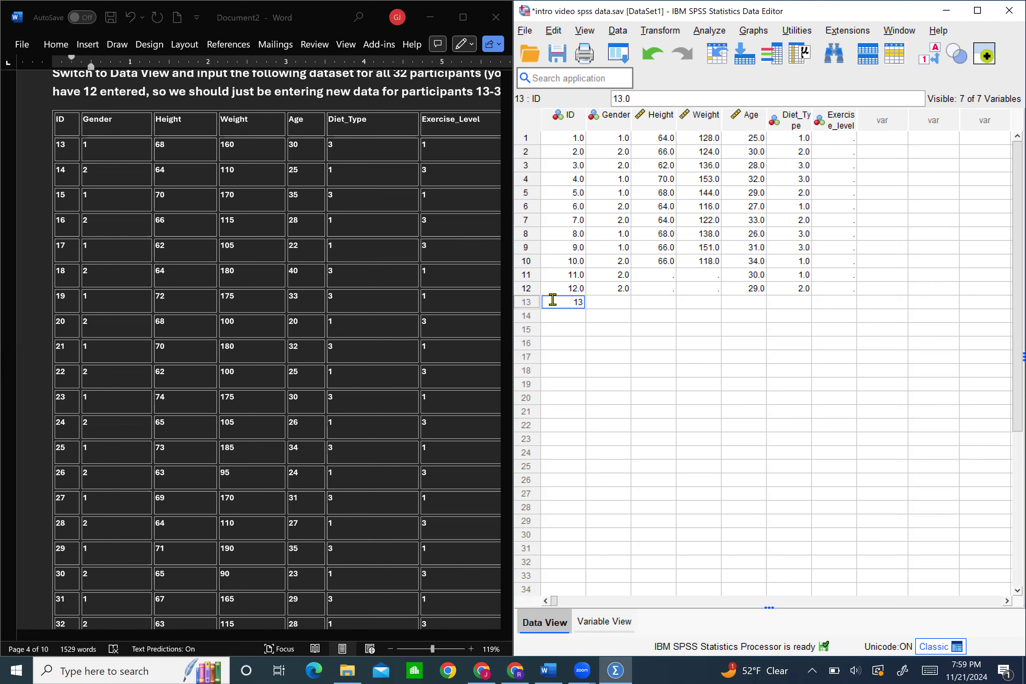
key(Return)
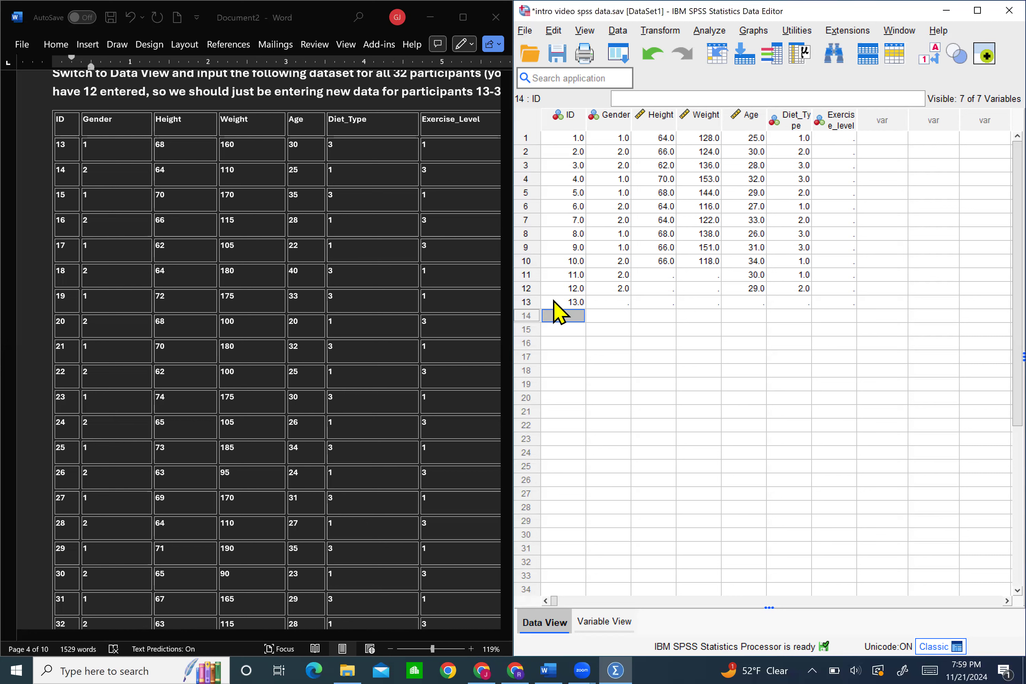
click(599, 302)
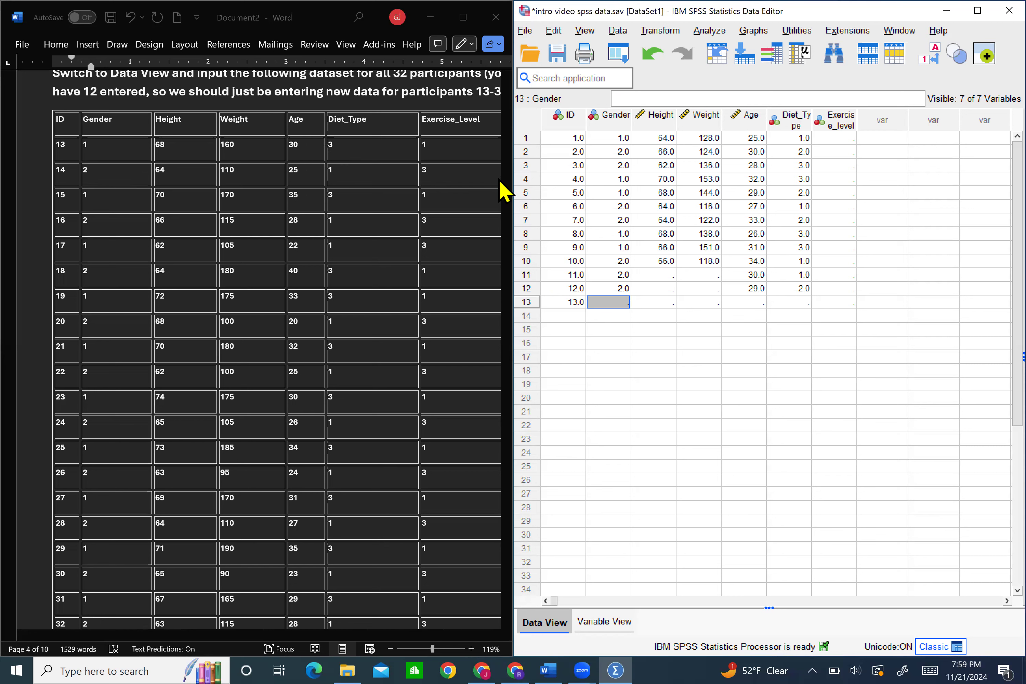
text(1)
key(Tab)
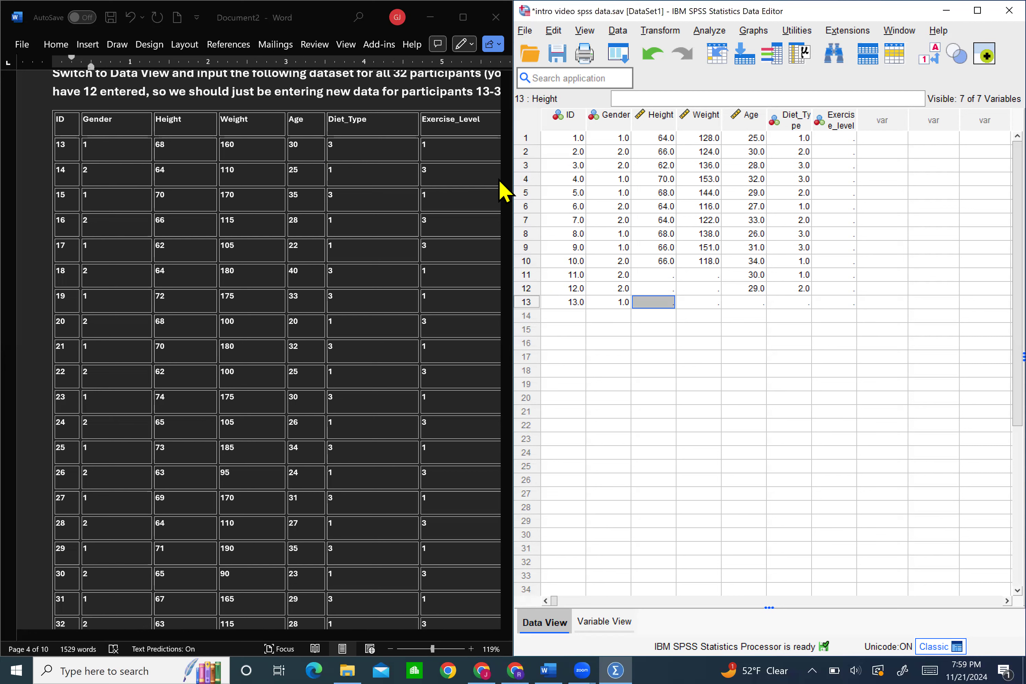
Enter Height 68, Weight 160 and Age 30 for participant 13
text(68)
key(Tab)
text(16)
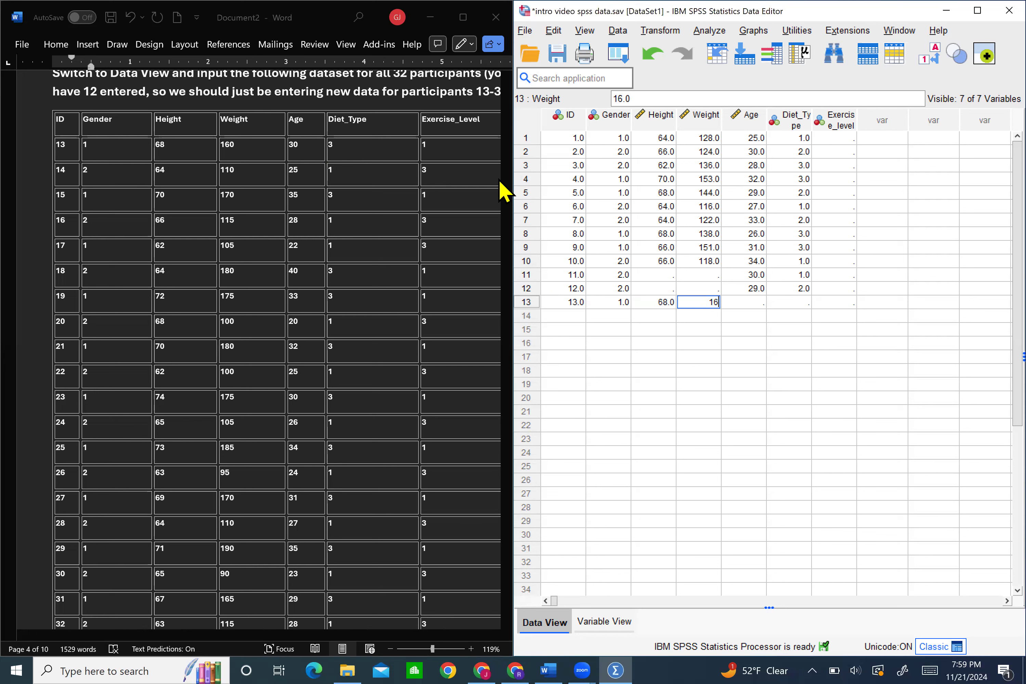
text(0)
key(Tab)
text(3)
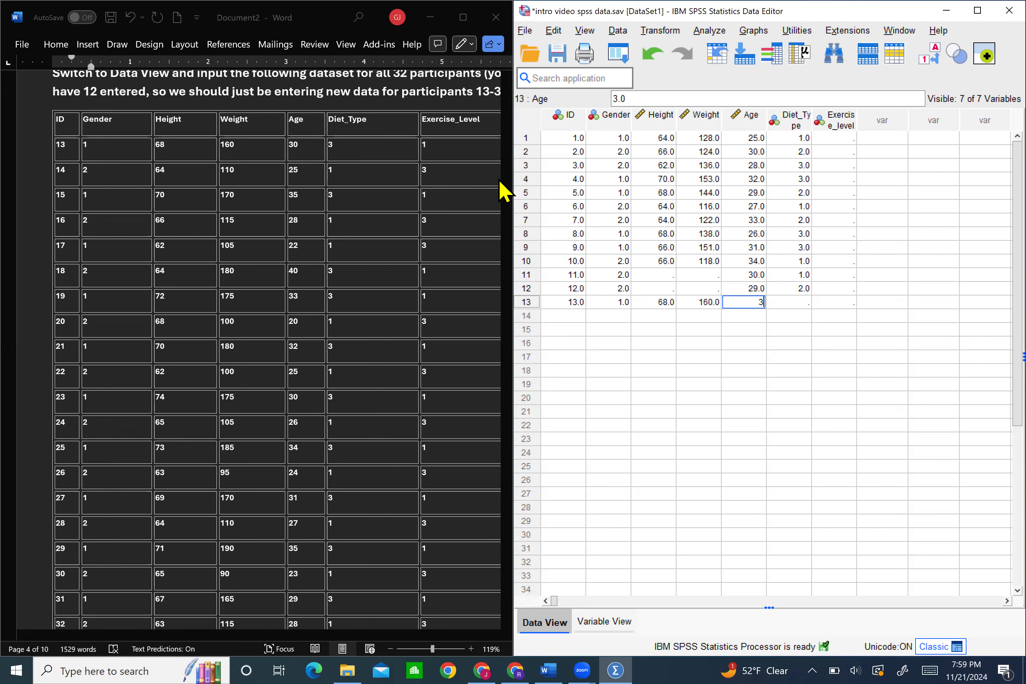
text(0)
key(Tab)
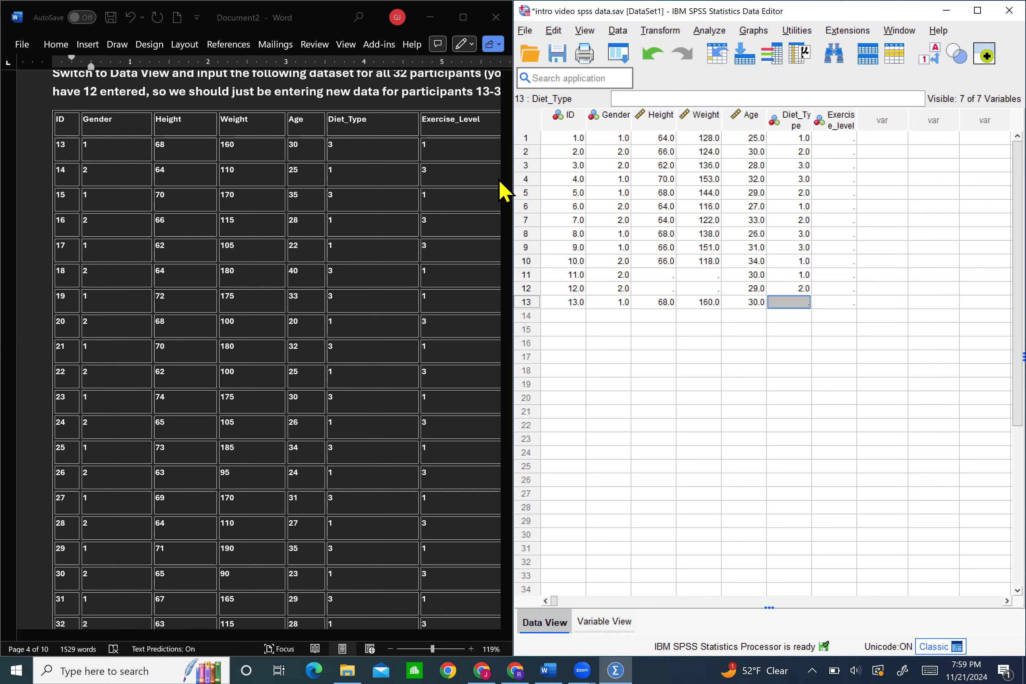
Enter Diet_Type 3 and Exercise_level 1 for participant 13
text(3)
key(Tab)
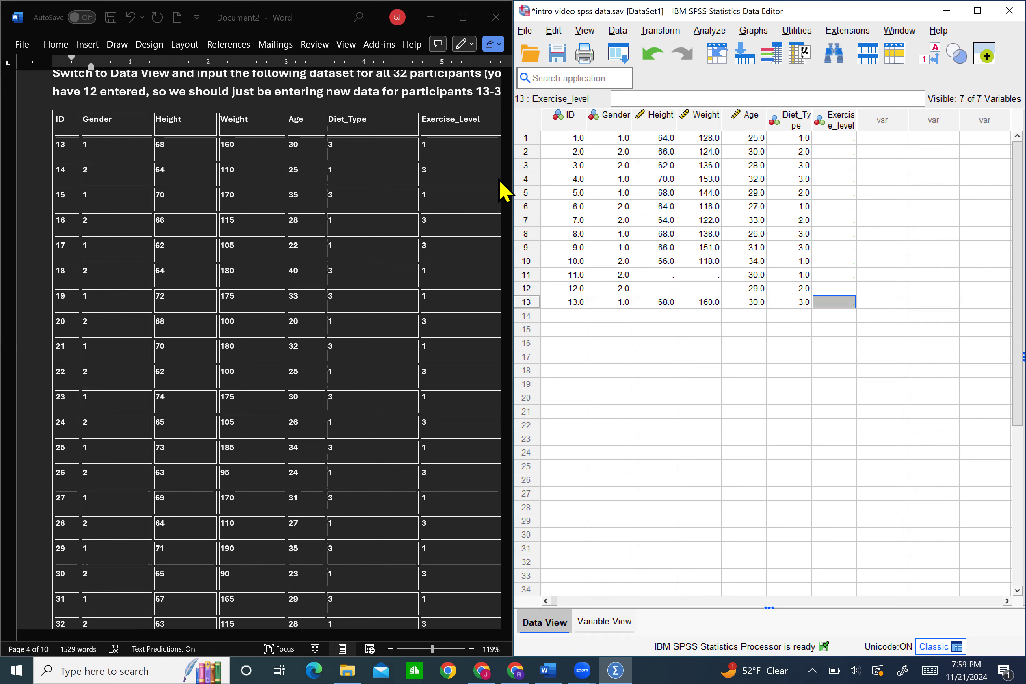
text(1)
scroll(503, 190, up, 1)
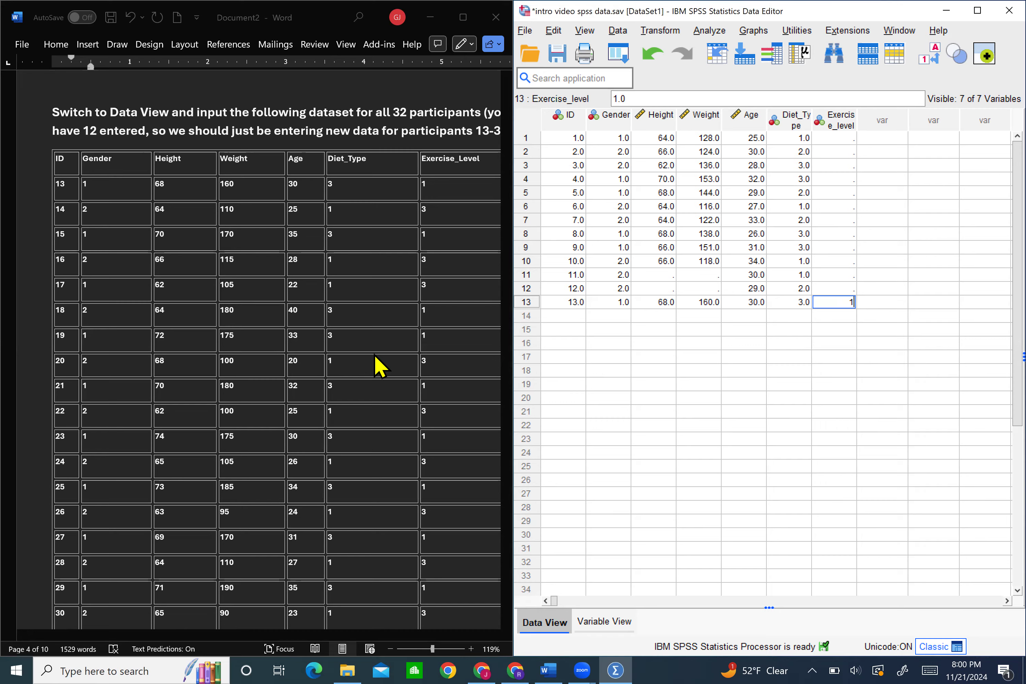
scroll(379, 365, right, 3)
scroll(379, 365, down, 2)
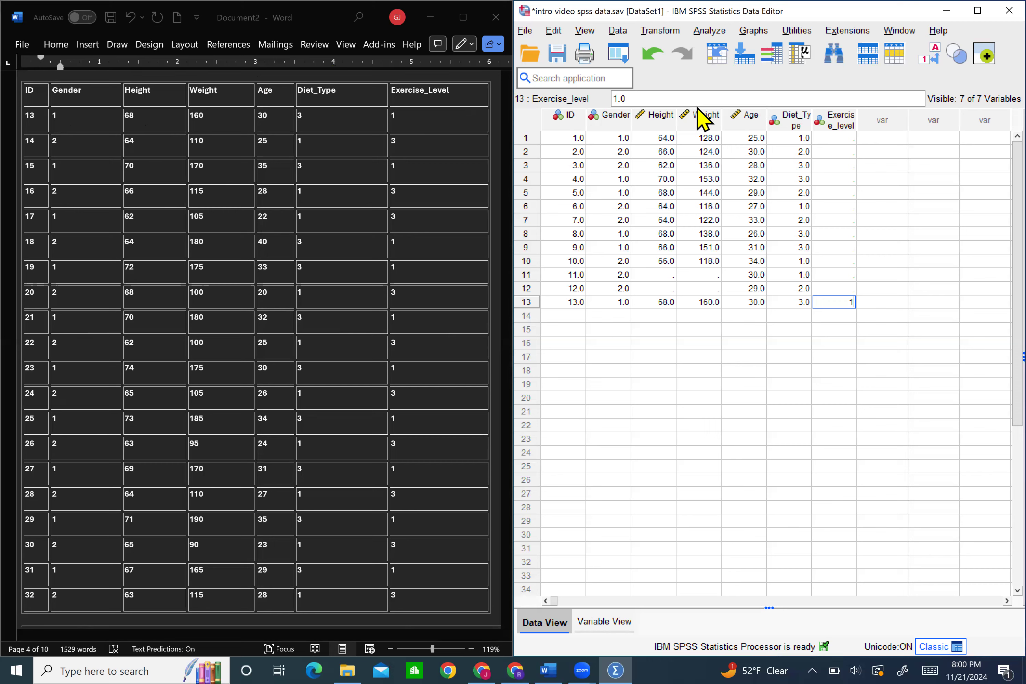
Open the data file intro video spss data_expanded.sav from the Documents folder
click(533, 58)
click(430, 314)
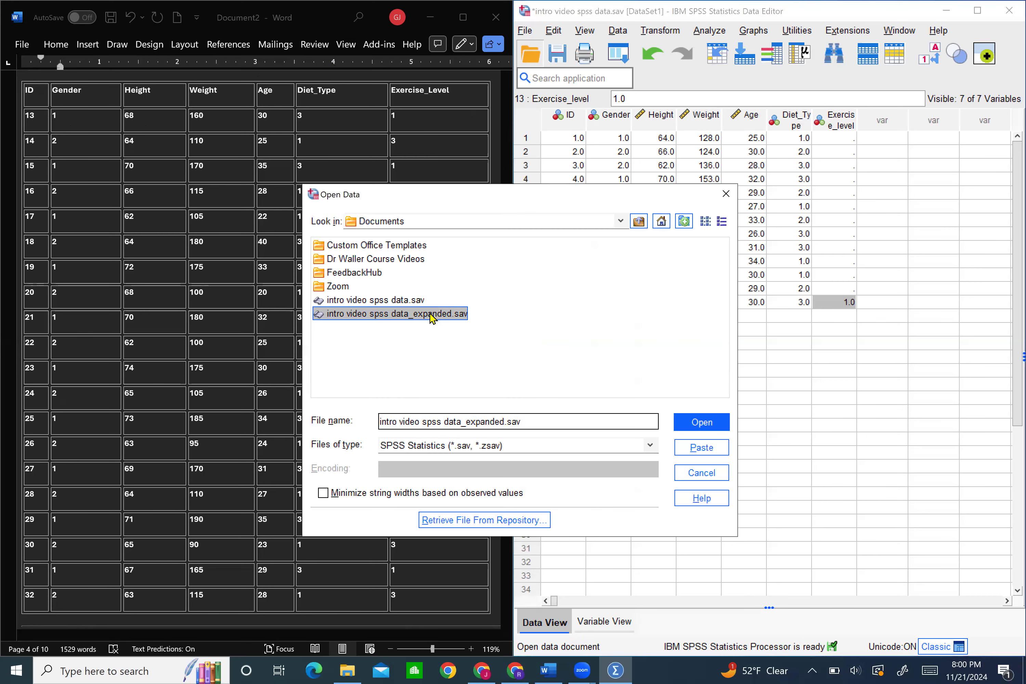
double_click(431, 314)
Close the original intro video spss data.sav dataset and maximize the expanded dataset's window
click(821, 274)
drag(573, 18, 457, 222)
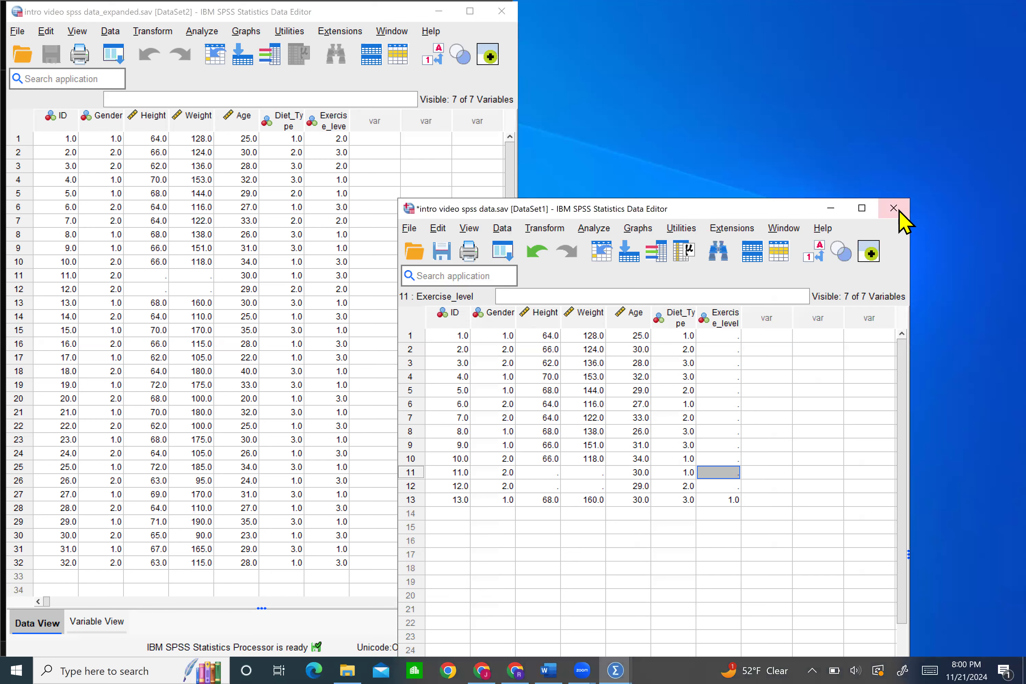
click(898, 212)
click(653, 576)
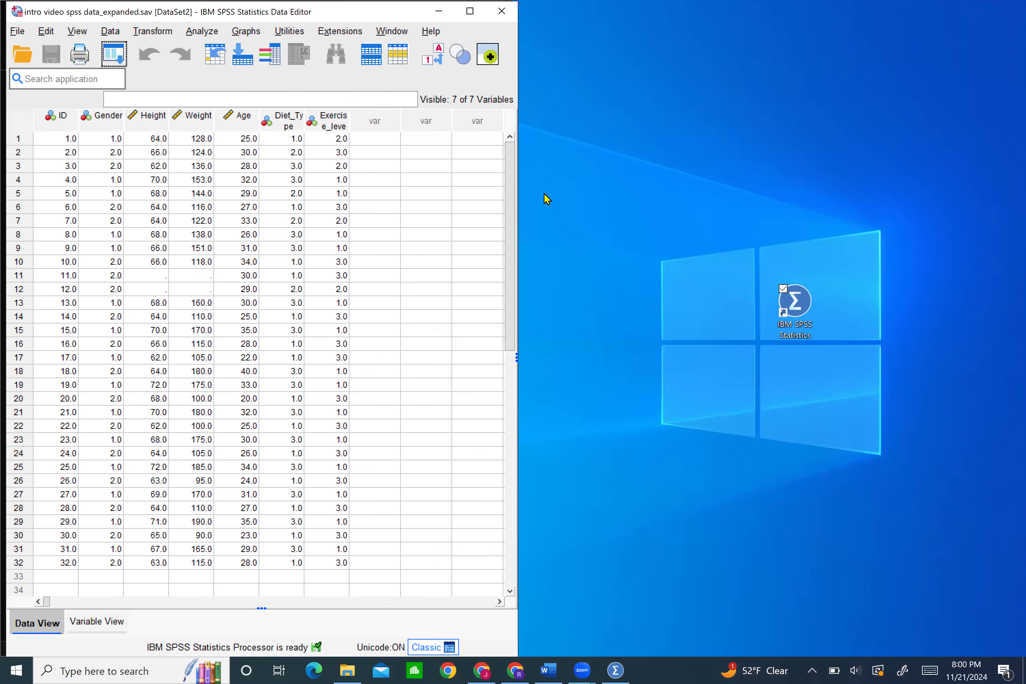
click(478, 17)
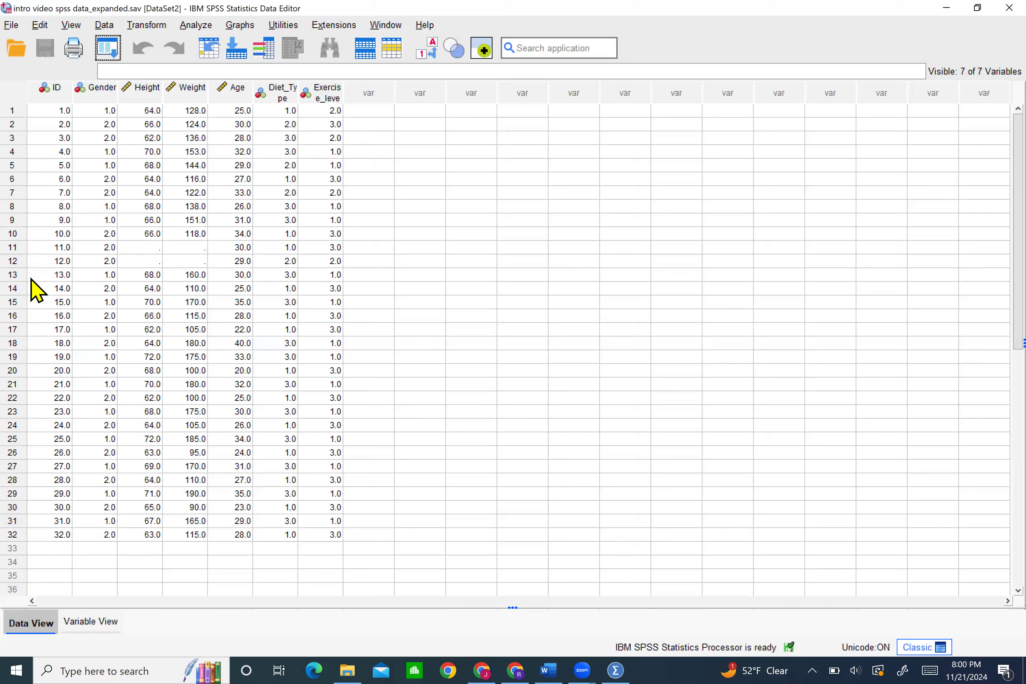
Review the data for participants 13 to 32 and the exercise level values for participants 1 to 12
click(60, 275)
drag(60, 275, 338, 536)
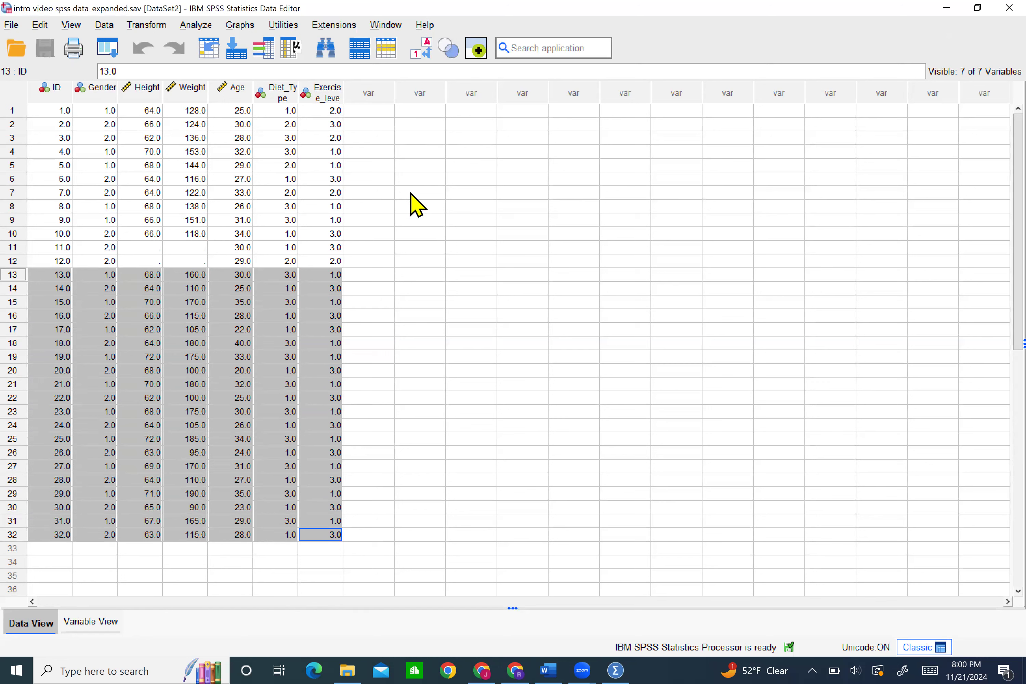
click(340, 110)
drag(340, 111, 335, 195)
drag(338, 251, 339, 257)
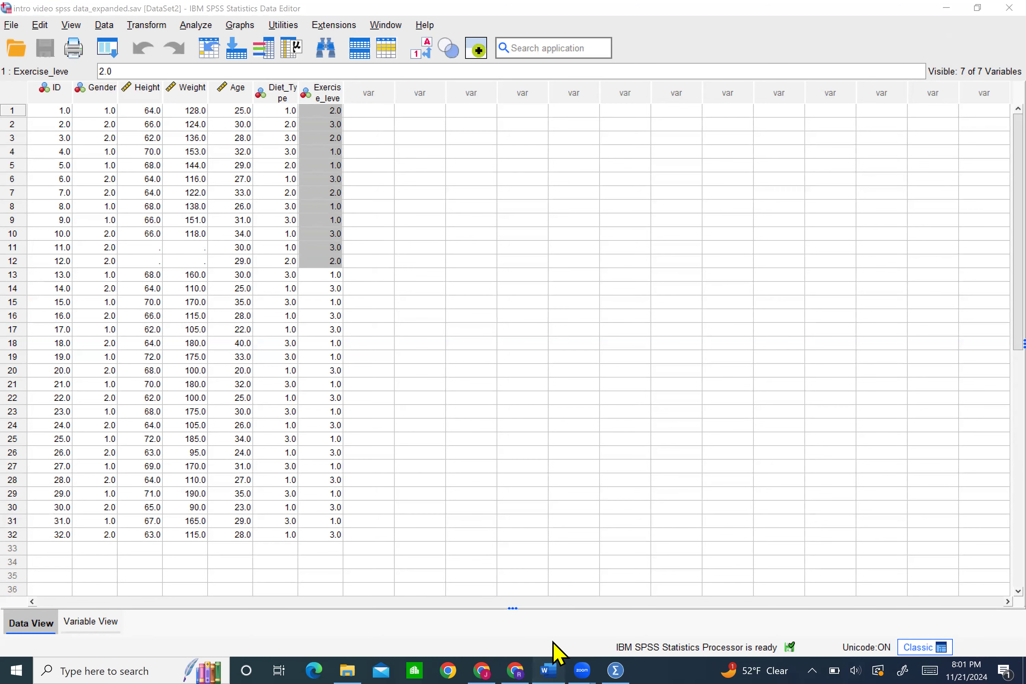
Switch to the Word notes and read the Normality instructions under Checking Assumptions in SPSS
click(549, 667)
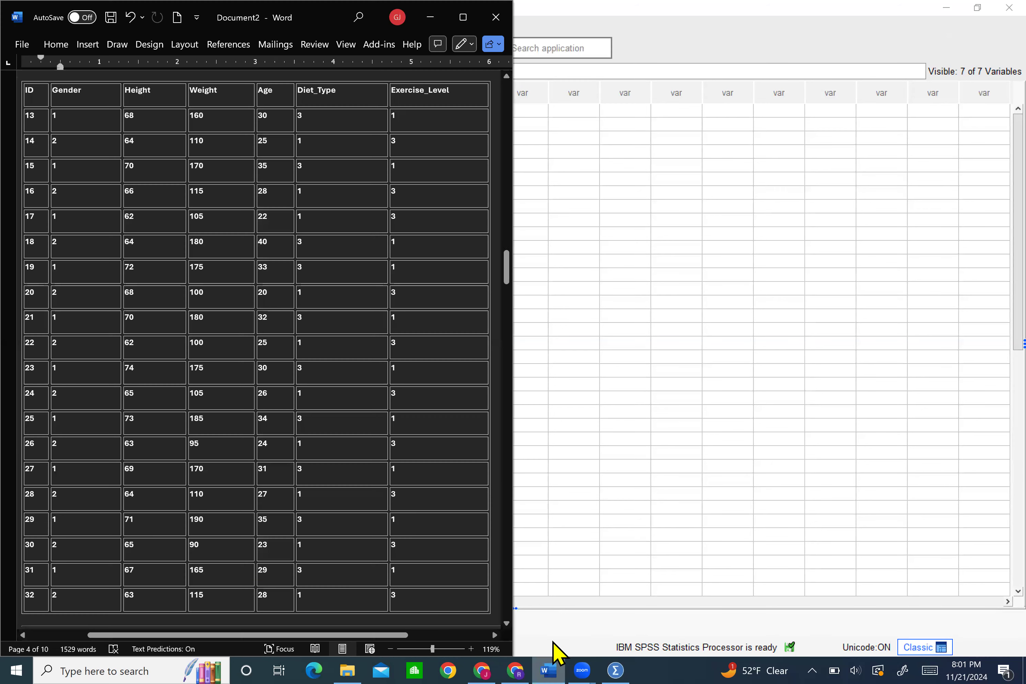
click(463, 17)
scroll(465, 232, up, 8)
scroll(465, 233, down, 5)
scroll(464, 232, down, 10)
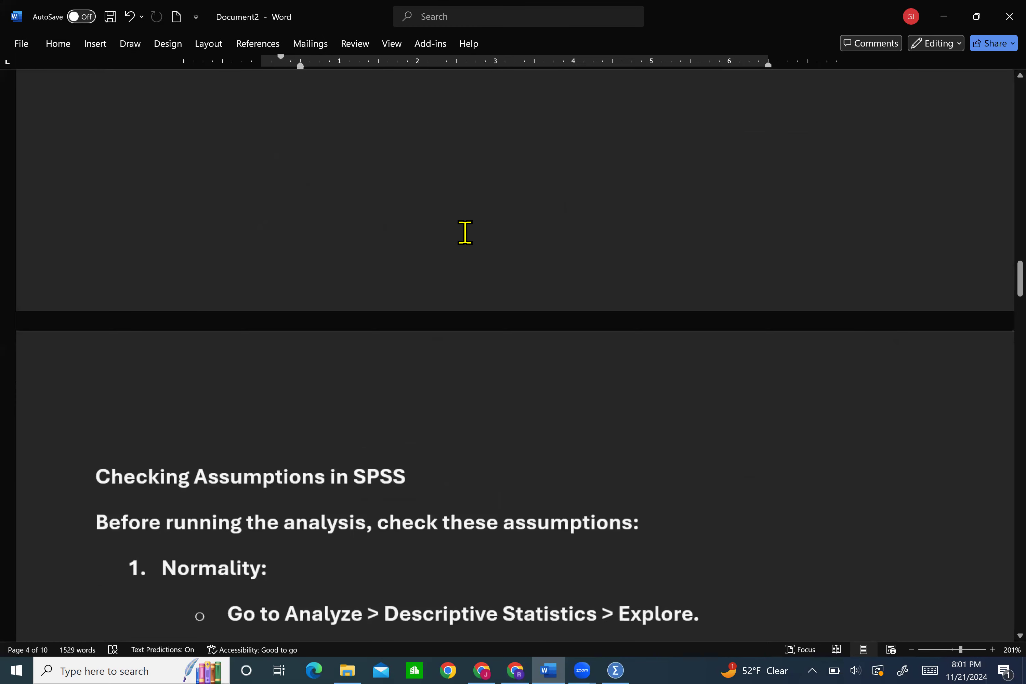
scroll(464, 233, up, 2)
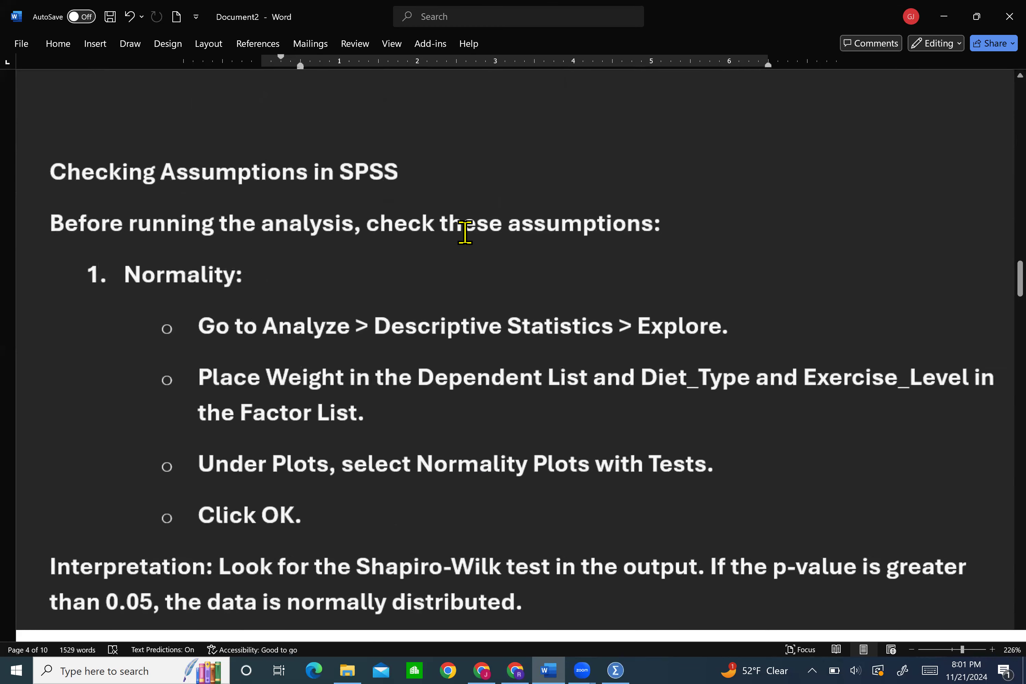
scroll(464, 232, down, 1)
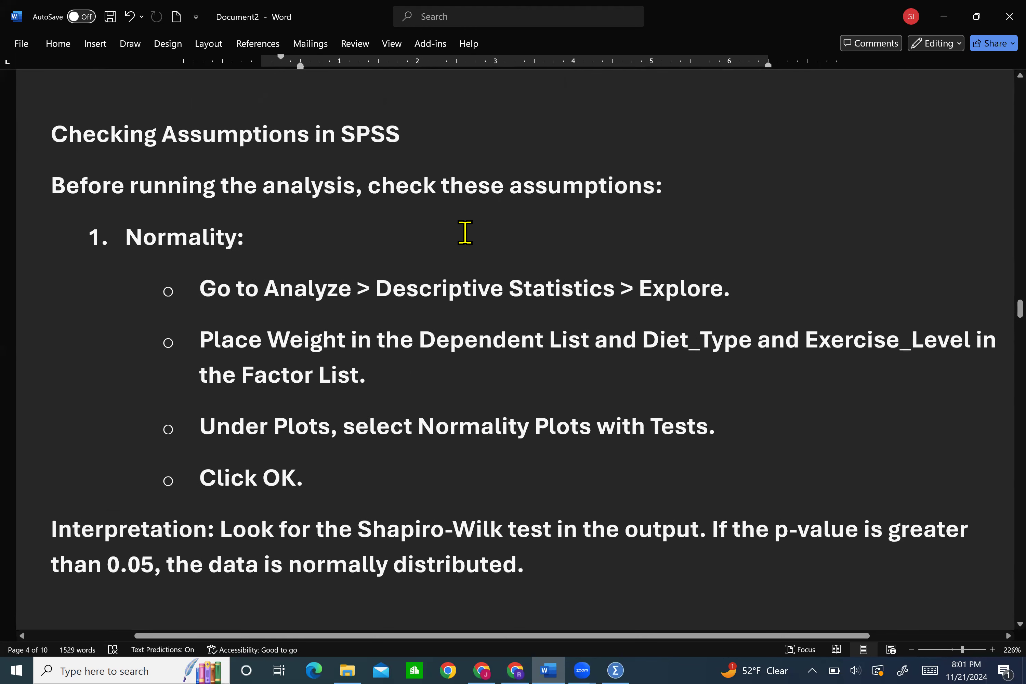
scroll(464, 233, down, 1)
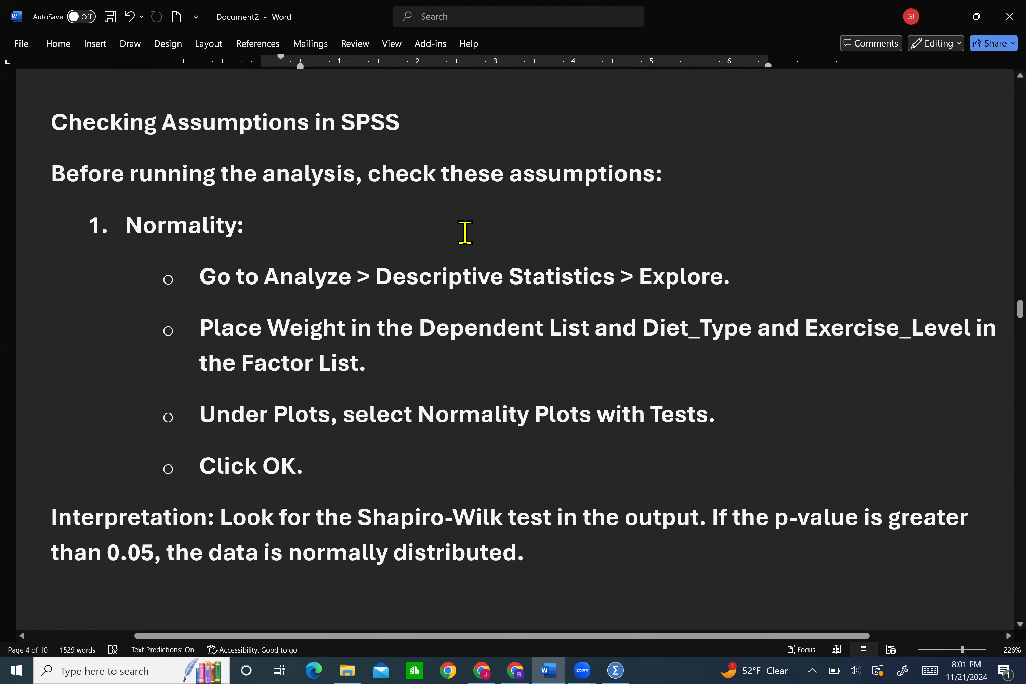
scroll(464, 233, down, 3)
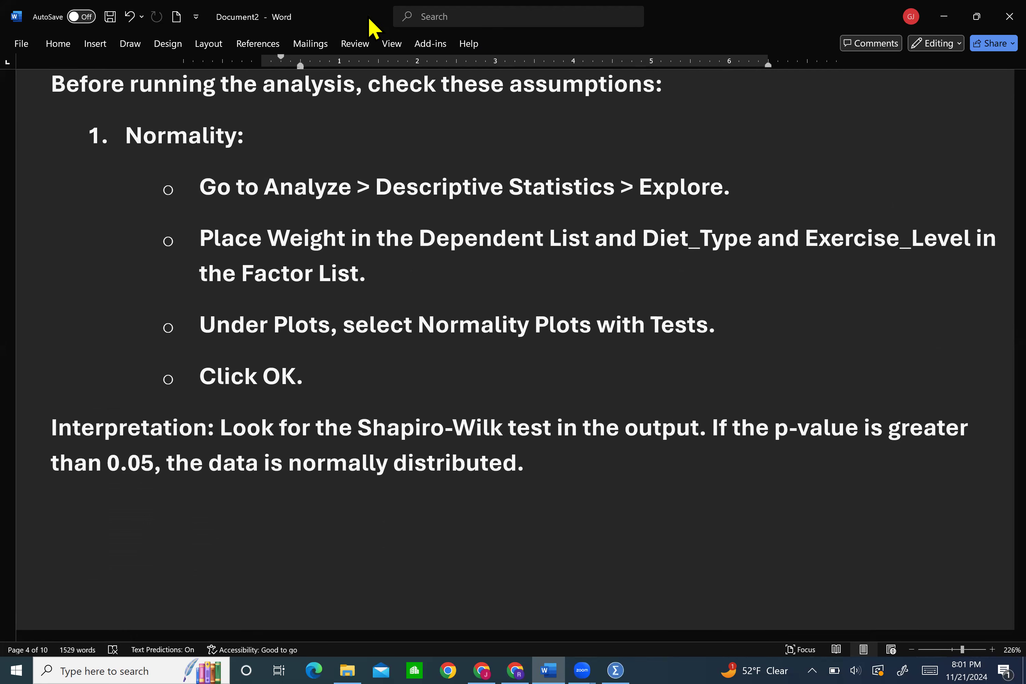
Arrange the Word notes with the normality instructions side by side with the expanded SPSS dataset
key(super+Left)
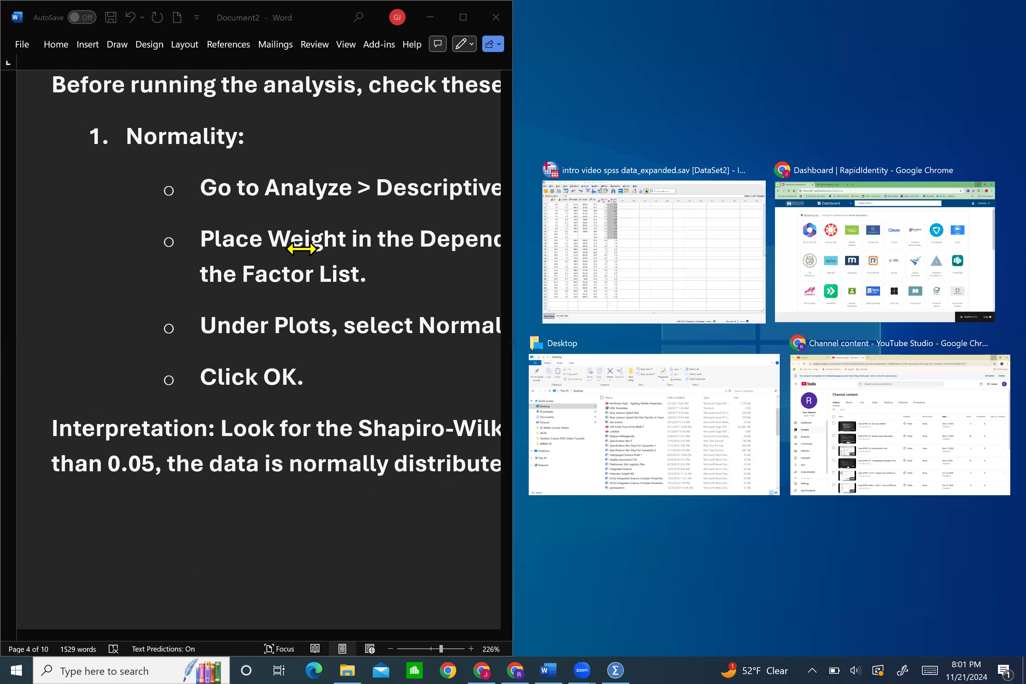
scroll(303, 251, down, 8)
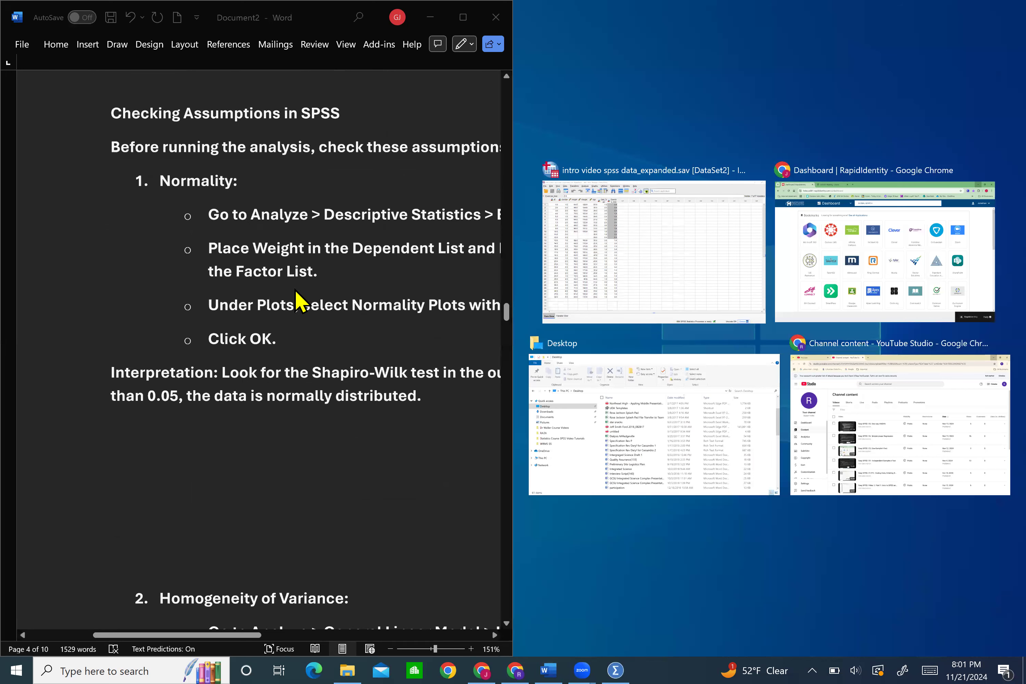
scroll(274, 340, down, 2)
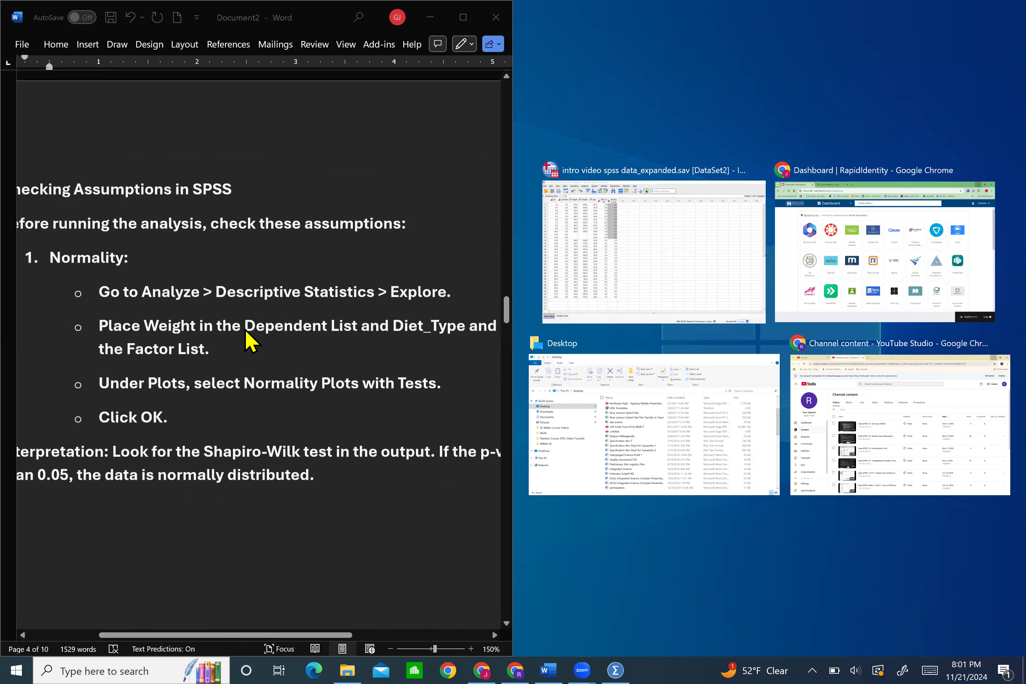
scroll(250, 342, down, 1)
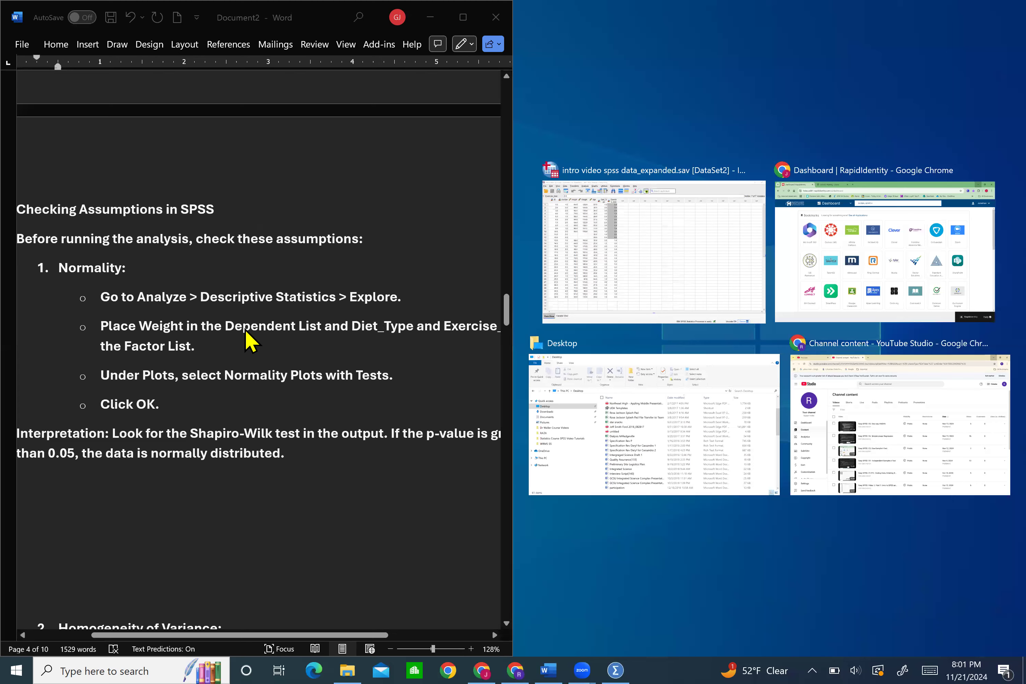
scroll(249, 342, down, 3)
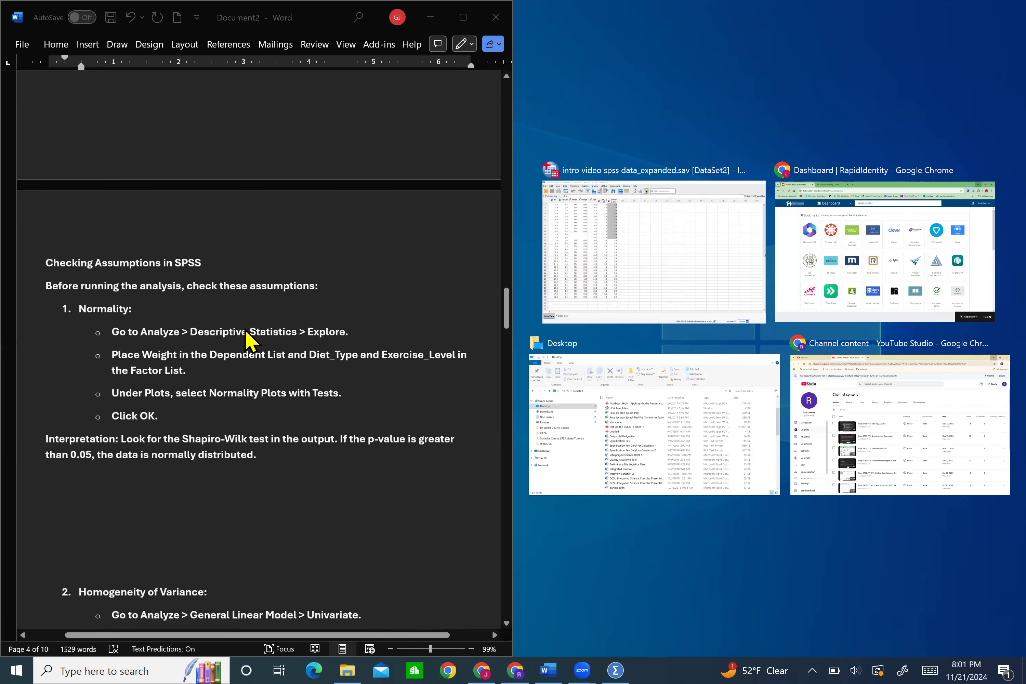
click(630, 235)
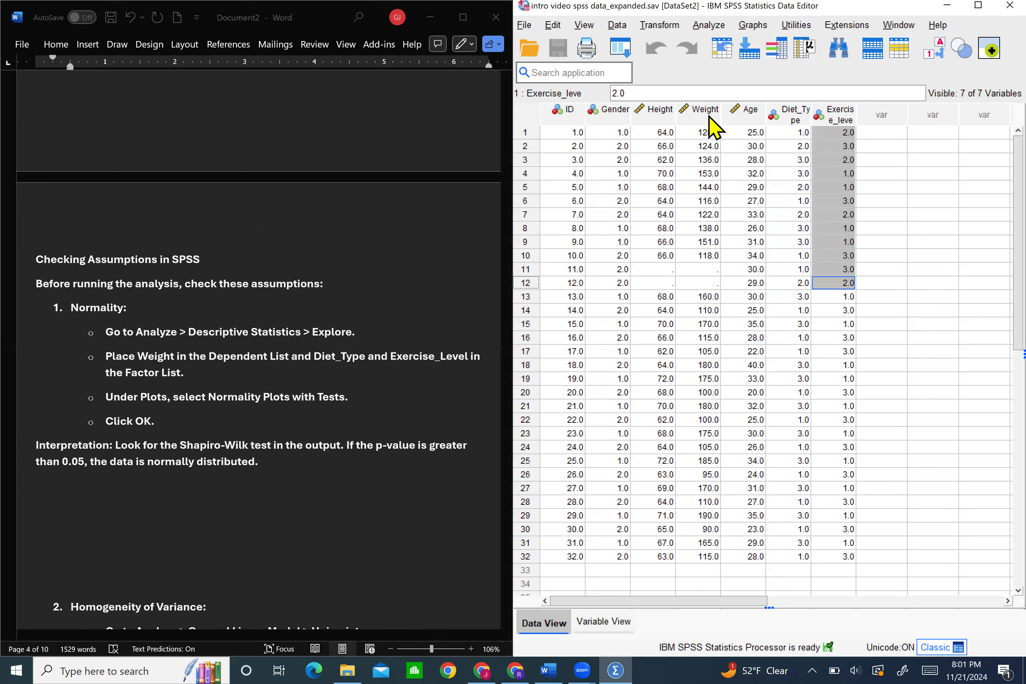
Start the Explore procedure for descriptive statistics and set Weight in pounds as the dependent variable
click(712, 26)
mouse_move(741, 96)
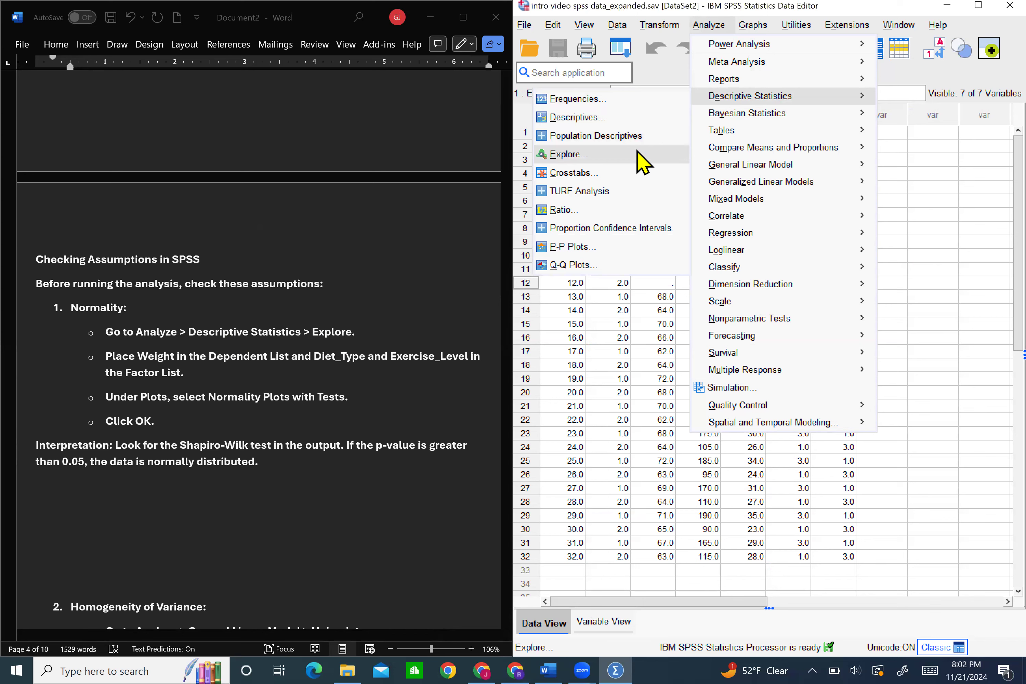
click(640, 156)
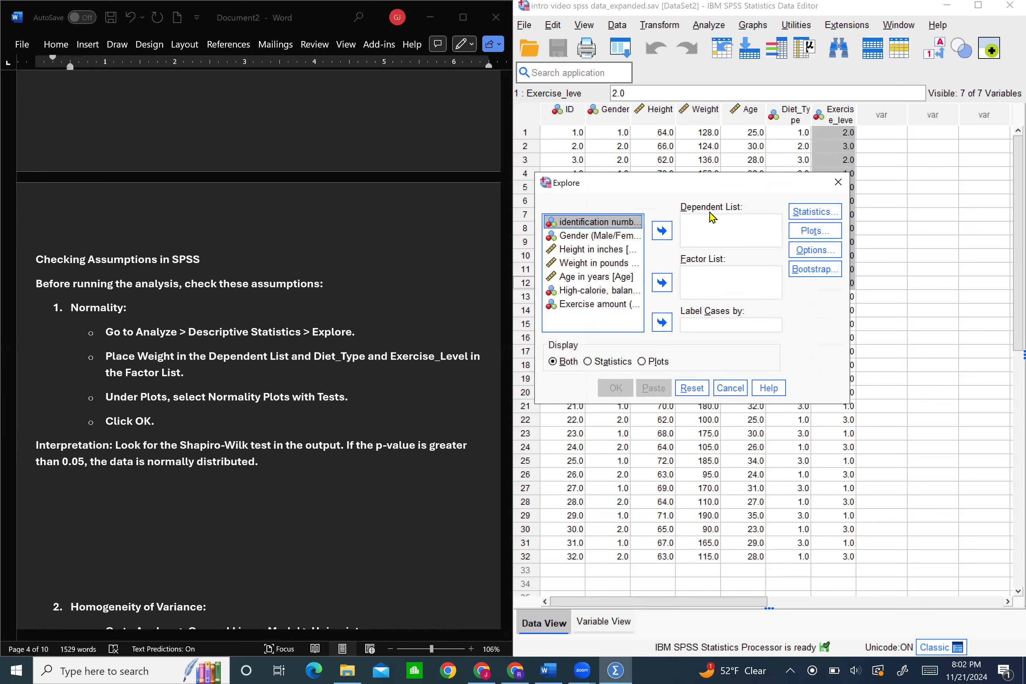
click(593, 263)
click(662, 231)
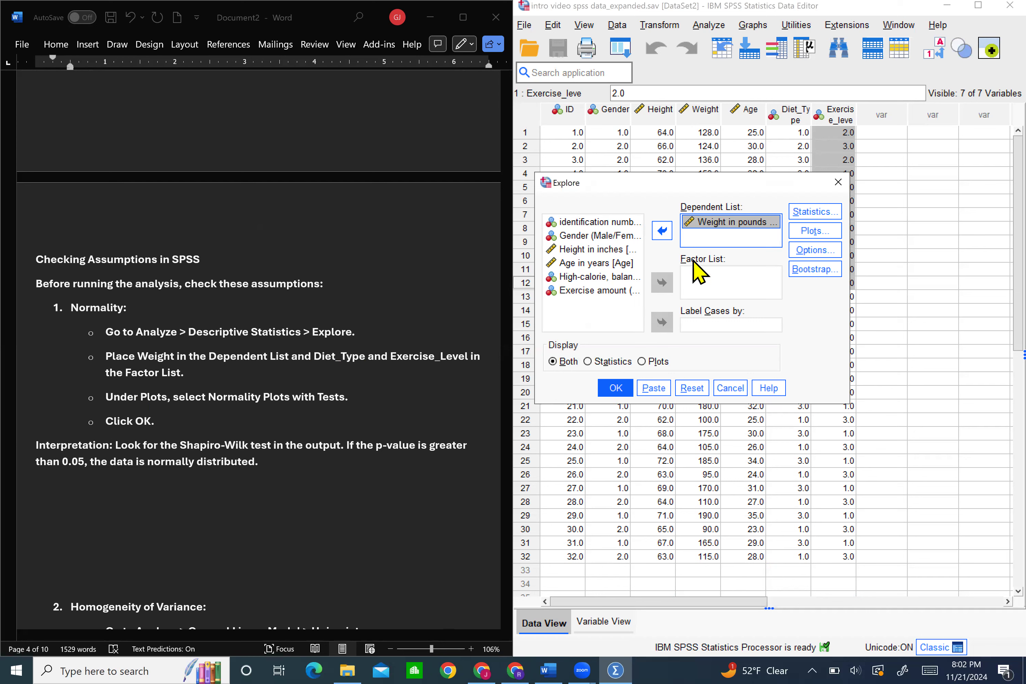
Add the diet type variable (High-calorie, balanced, and low-calorie) and the exercise amount variable to the Explore factor list
click(586, 276)
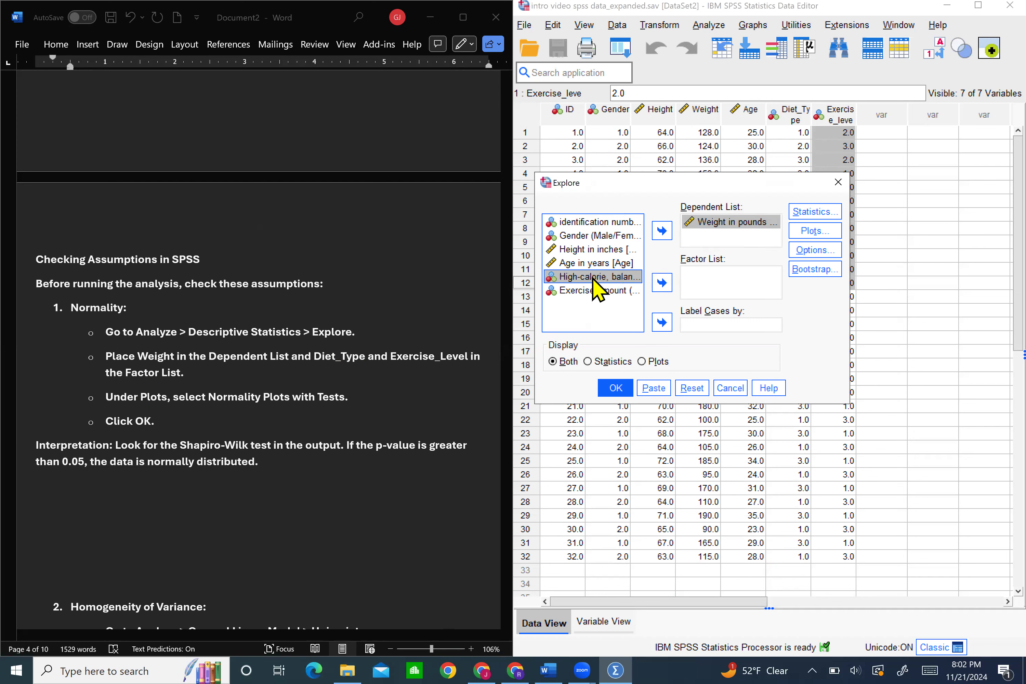
drag(606, 282, 695, 282)
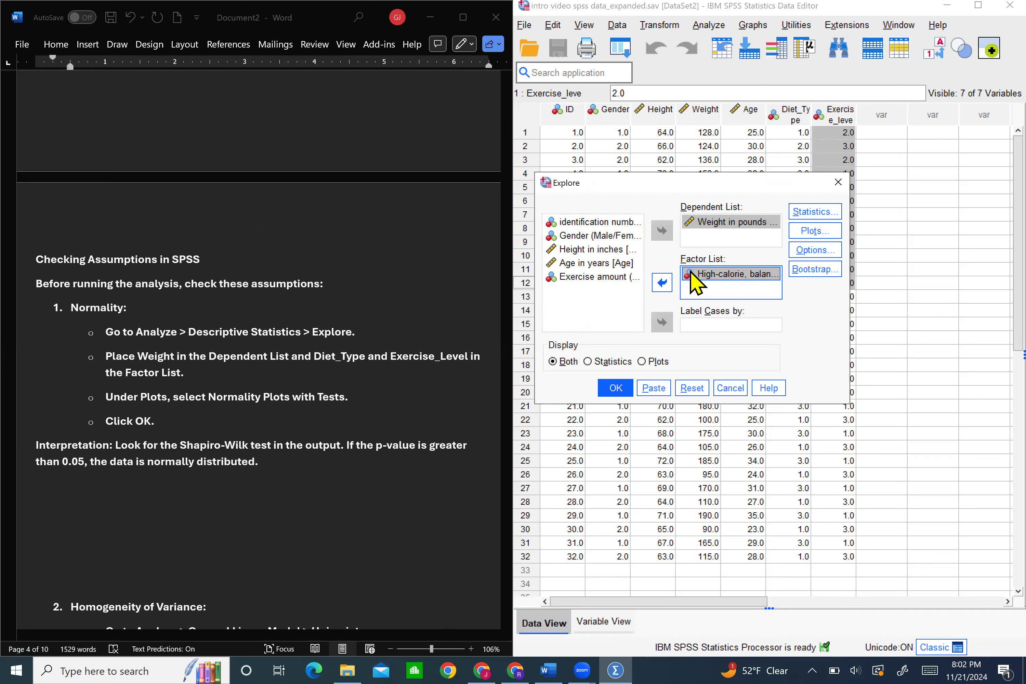
click(620, 277)
click(659, 282)
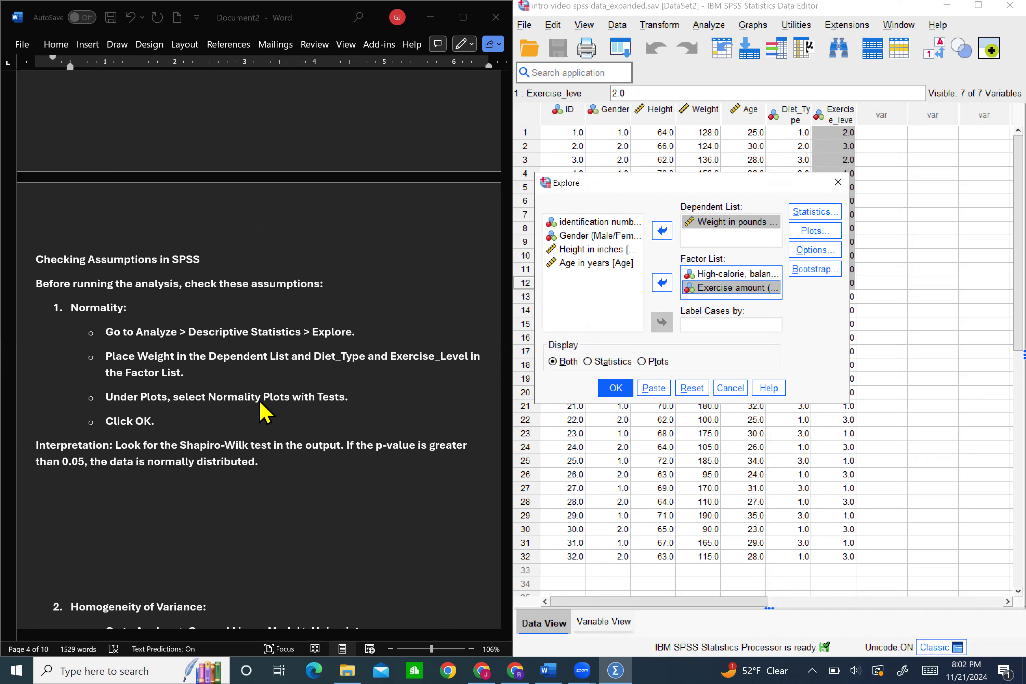
Replace the stem-and-leaf plot with a histogram, include normality plots with tests, and run the Explore analysis
click(830, 229)
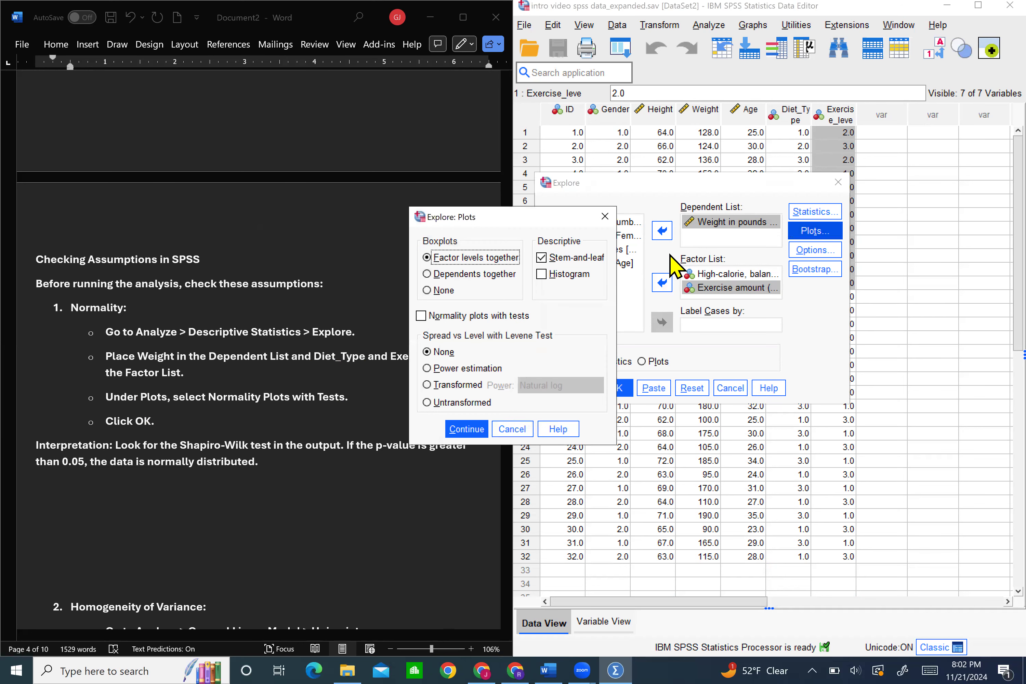
click(542, 258)
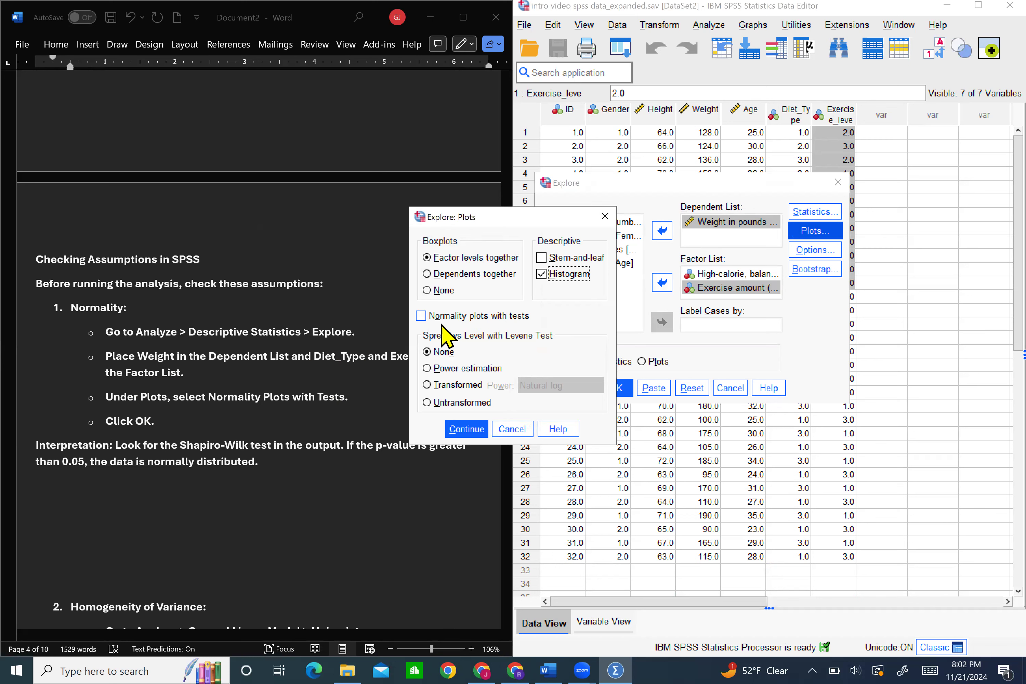
click(421, 316)
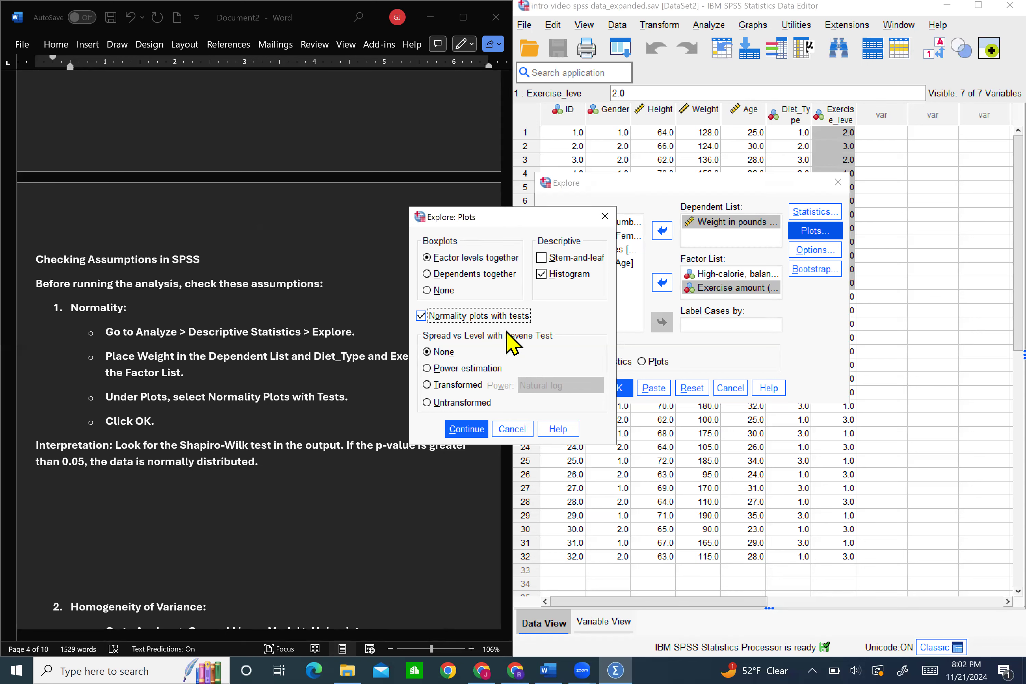
click(466, 428)
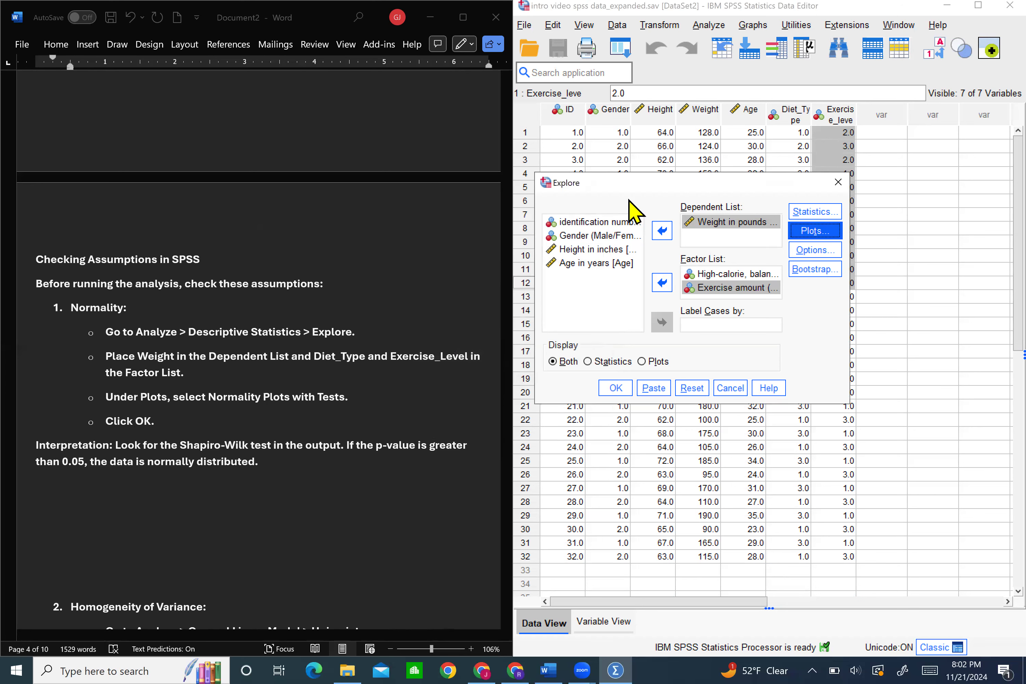
click(625, 388)
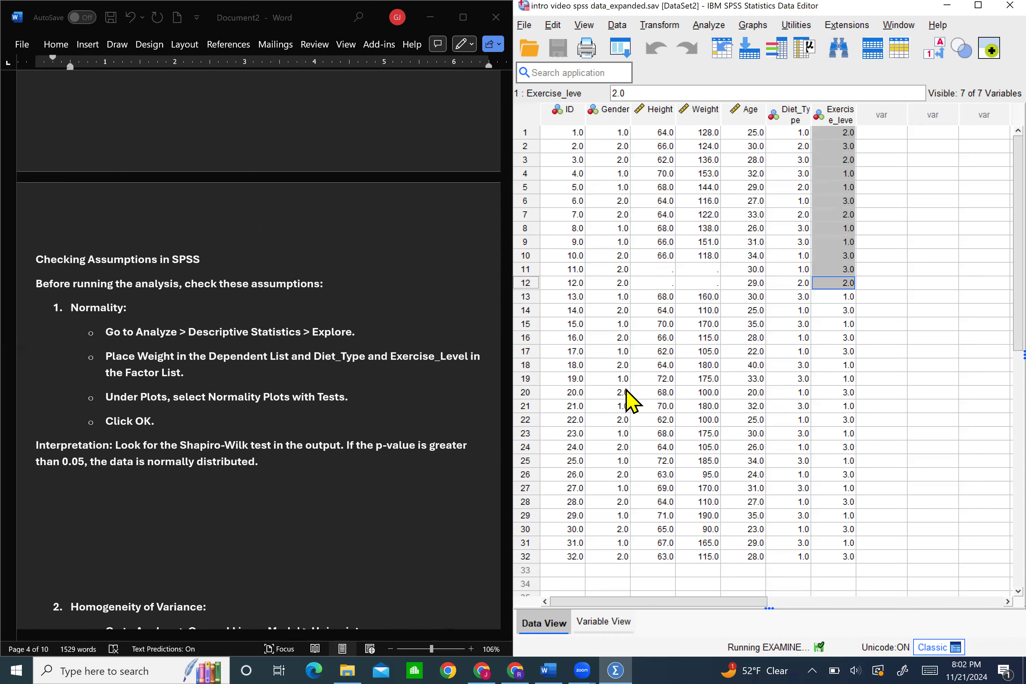
Read the Shapiro-Wilk interpretation rule under Normality in the Word notes
click(276, 461)
drag(33, 446, 367, 473)
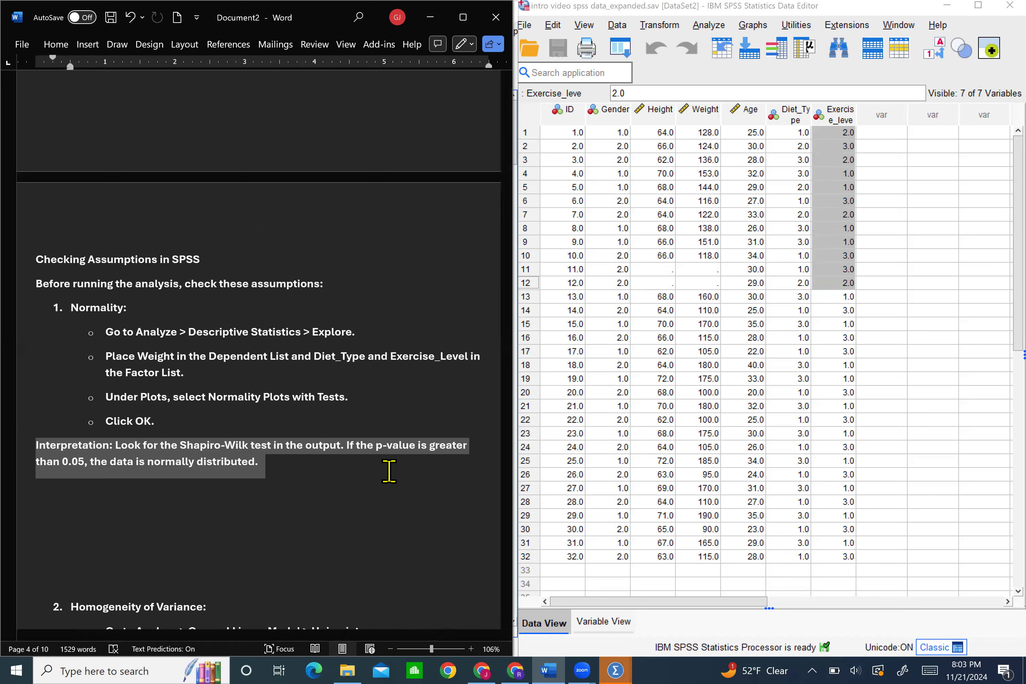
right_click(395, 484)
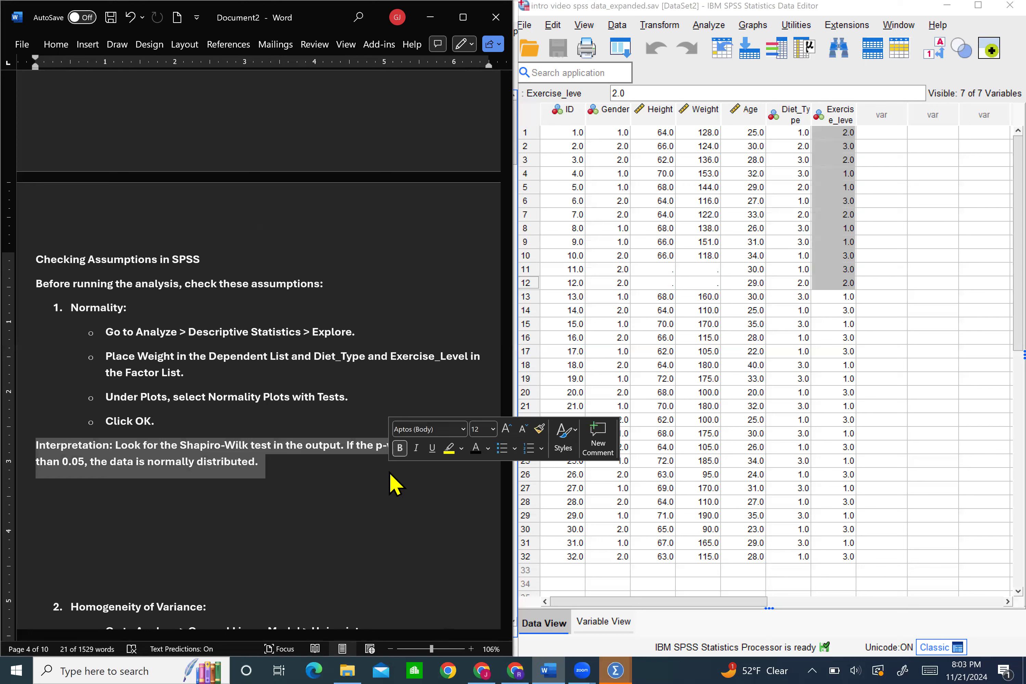
click(384, 485)
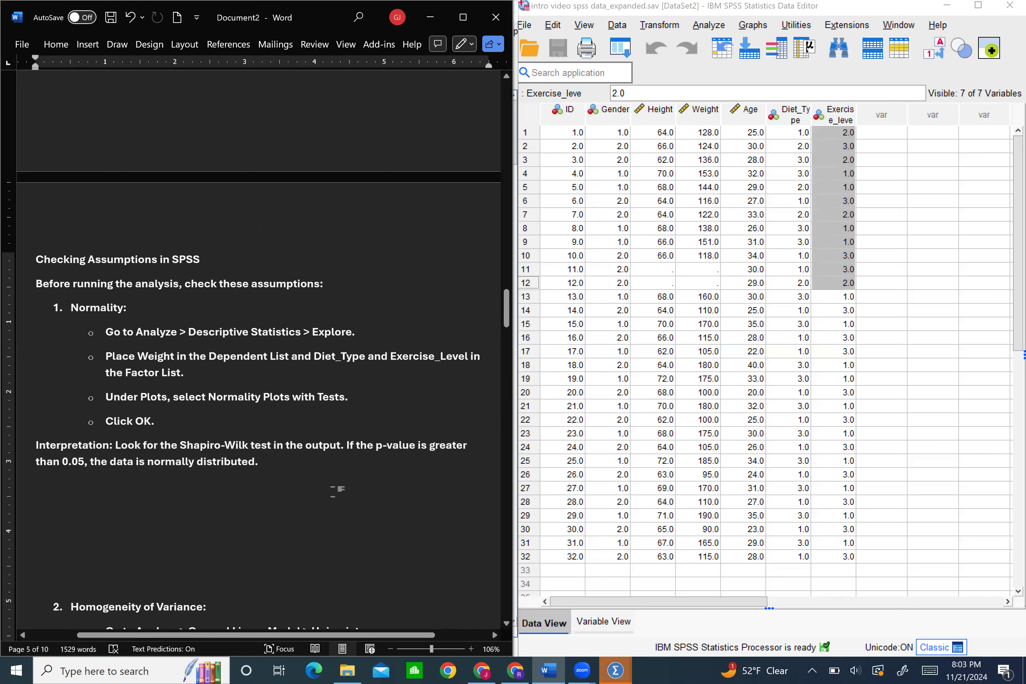
Bring up the SPSS output viewer full screen and examine the Shapiro-Wilk tests and plots of Weight by diet type
click(624, 649)
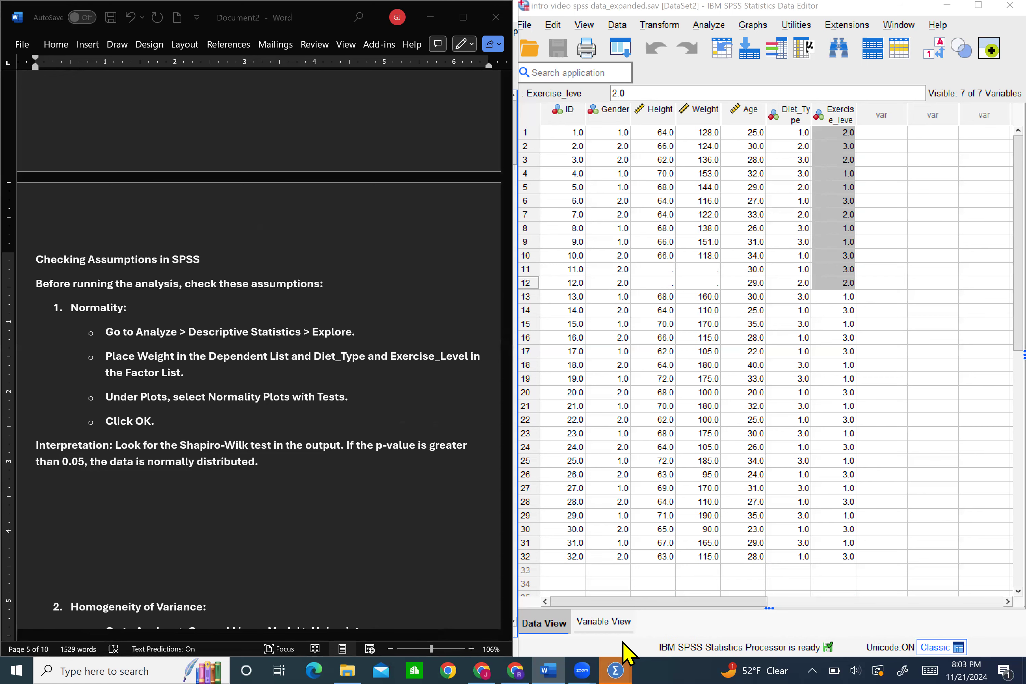
mouse_move(628, 658)
click(643, 620)
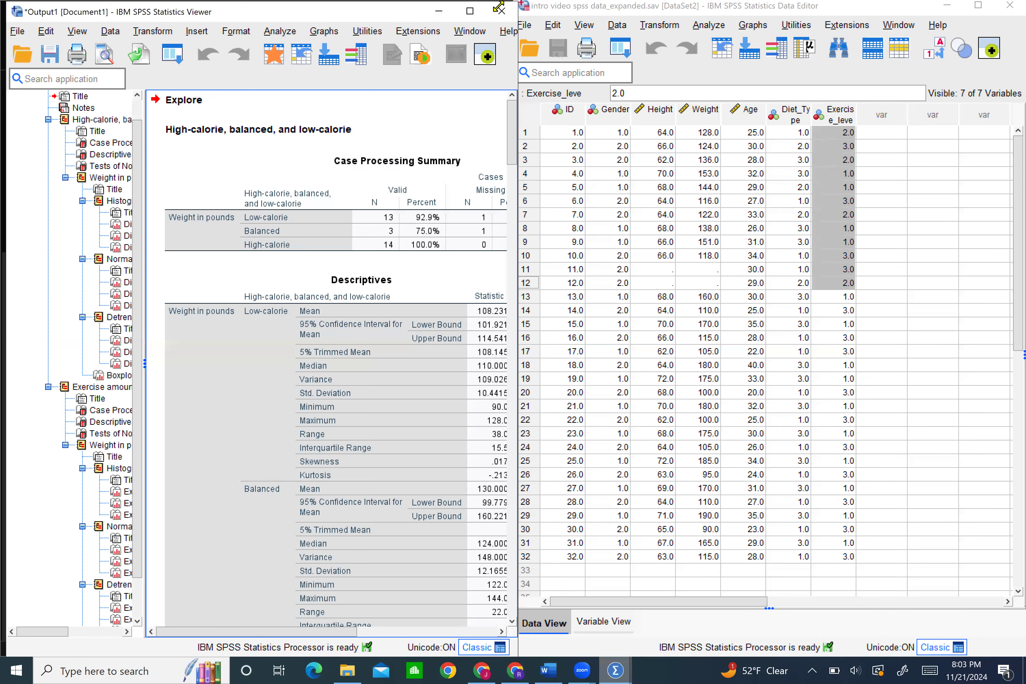
click(469, 11)
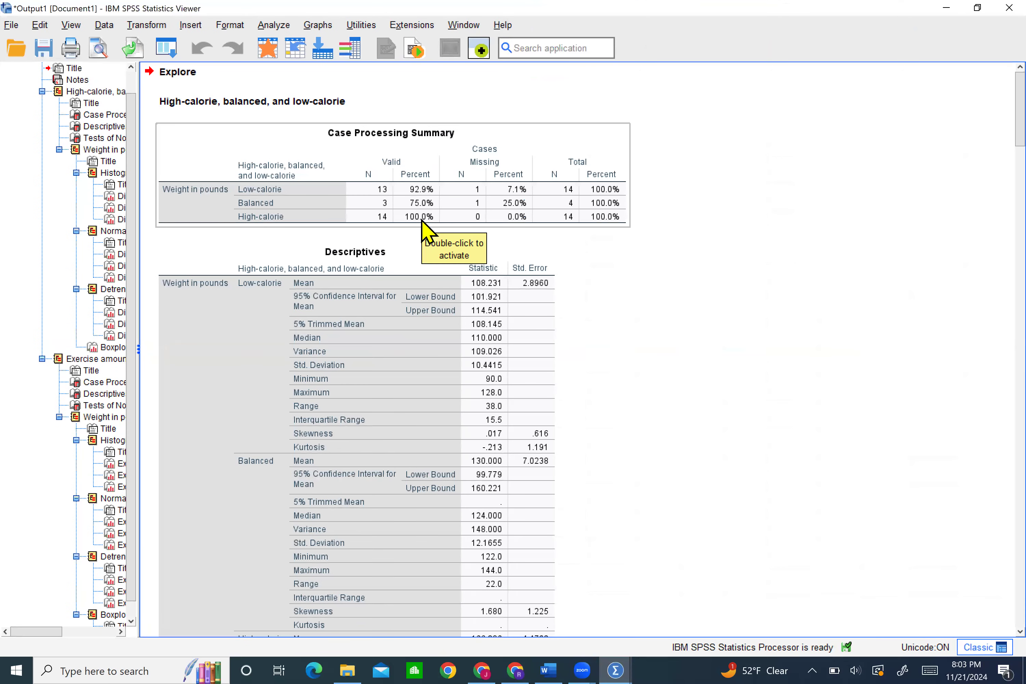
scroll(424, 230, down, 3)
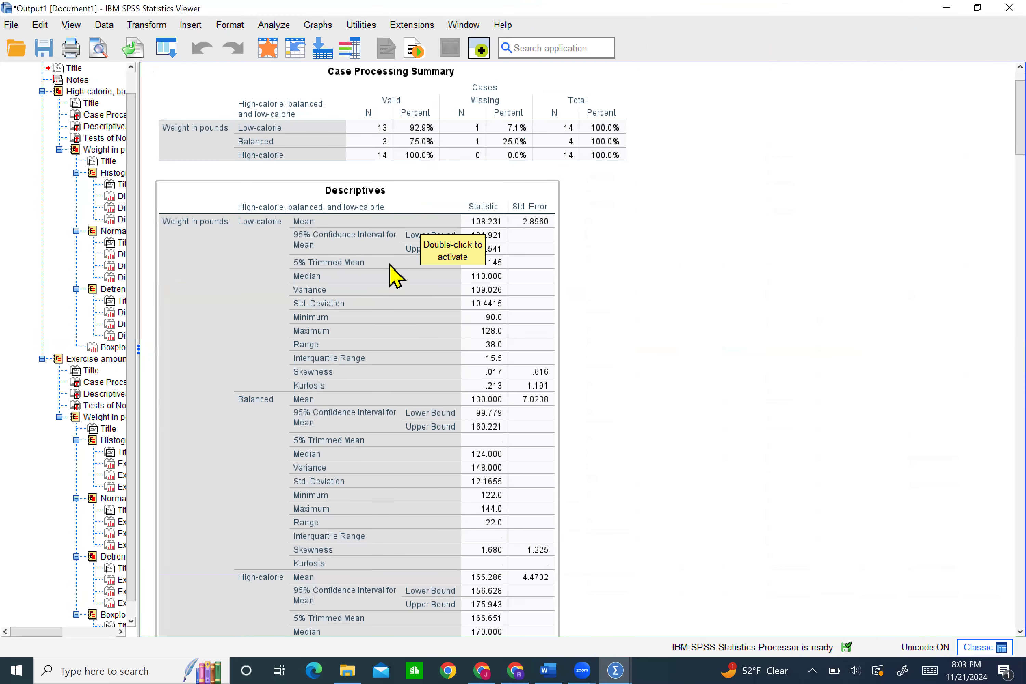
scroll(394, 275, down, 20)
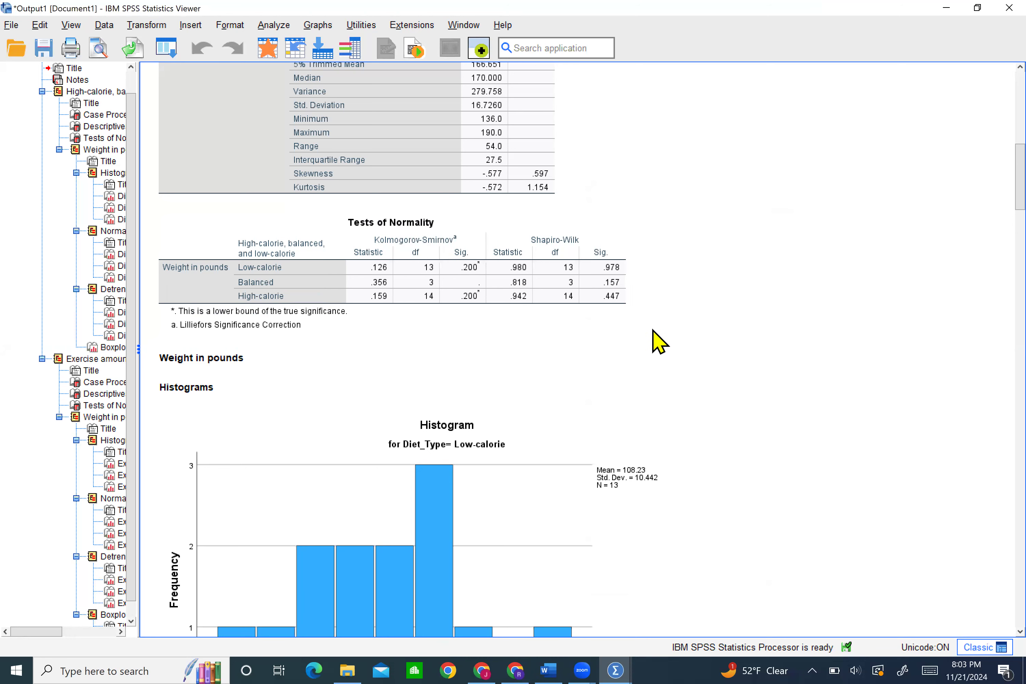
scroll(658, 342, down, 3)
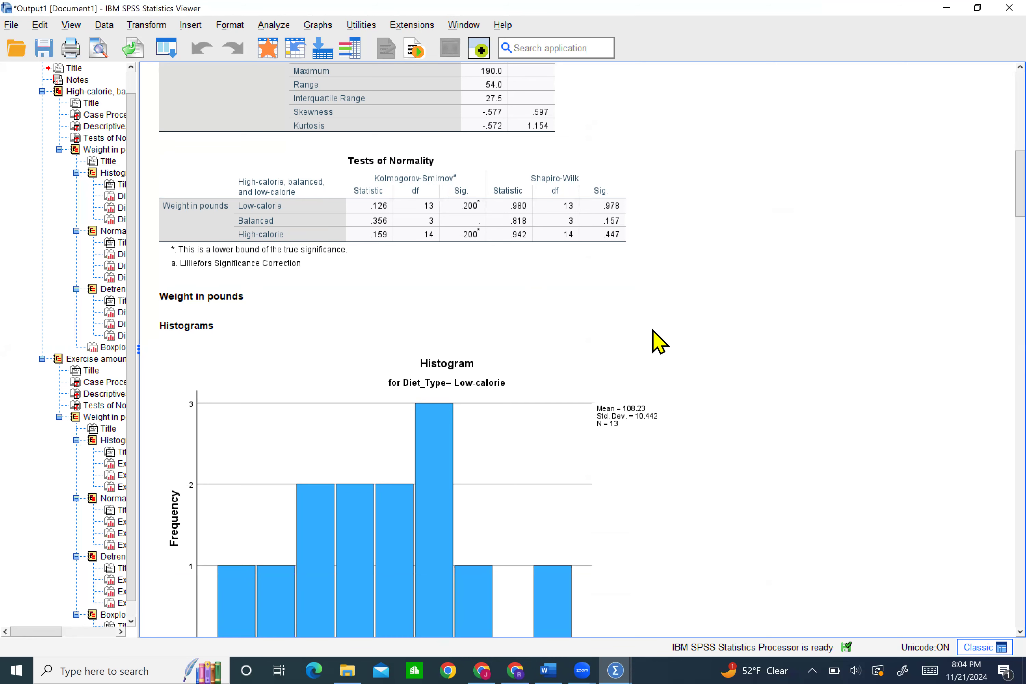
scroll(659, 341, down, 20)
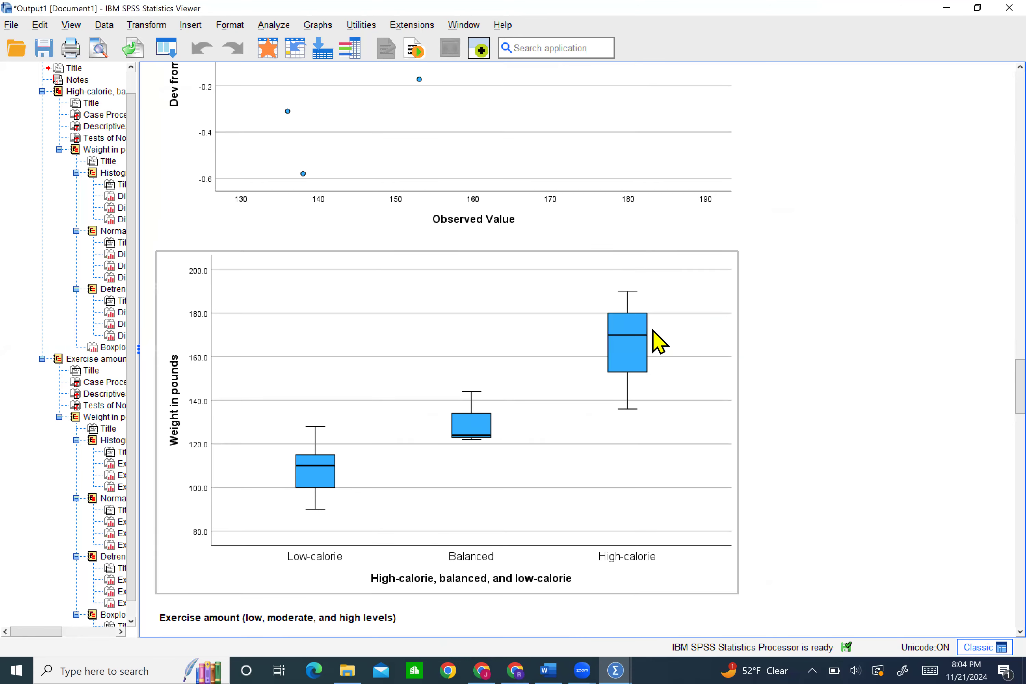
Examine the descriptives and Shapiro-Wilk tests of Weight by exercise amount in the Explore output
scroll(659, 342, down, 20)
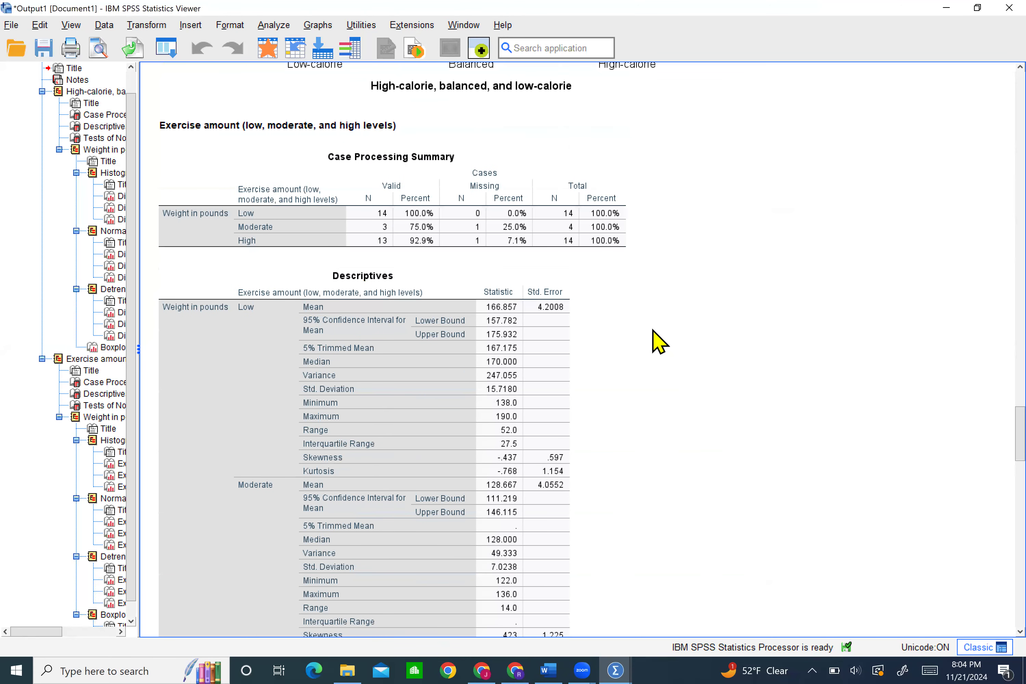
click(204, 130)
click(316, 334)
scroll(318, 333, down, 20)
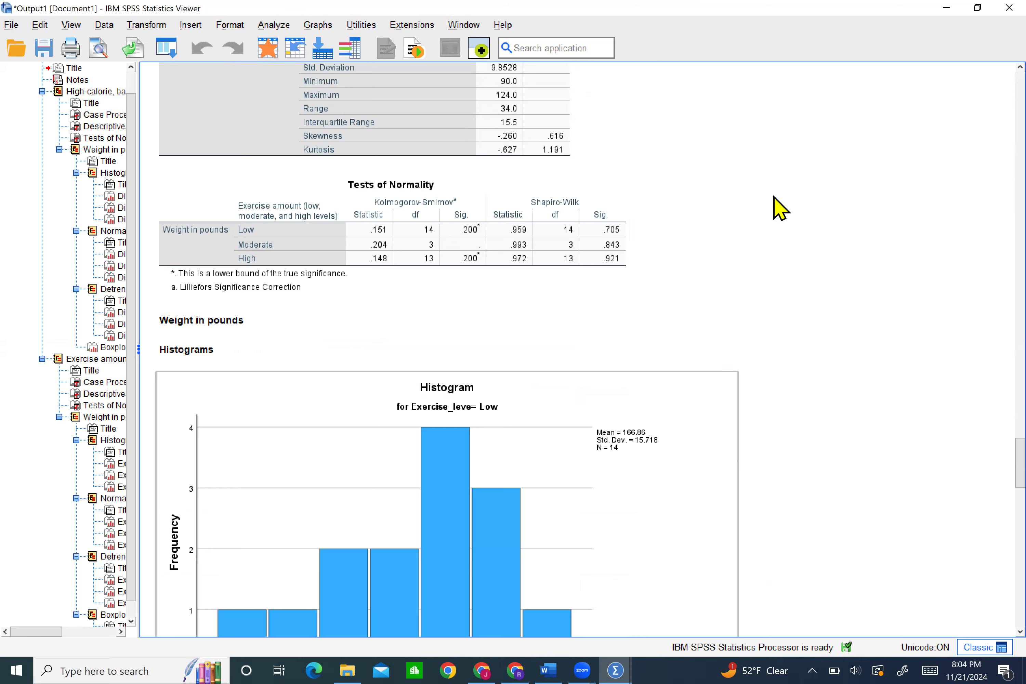
Switch to the Word notes and insert blank lines between the Normality interpretation and the Homogeneity of Variance section
click(556, 667)
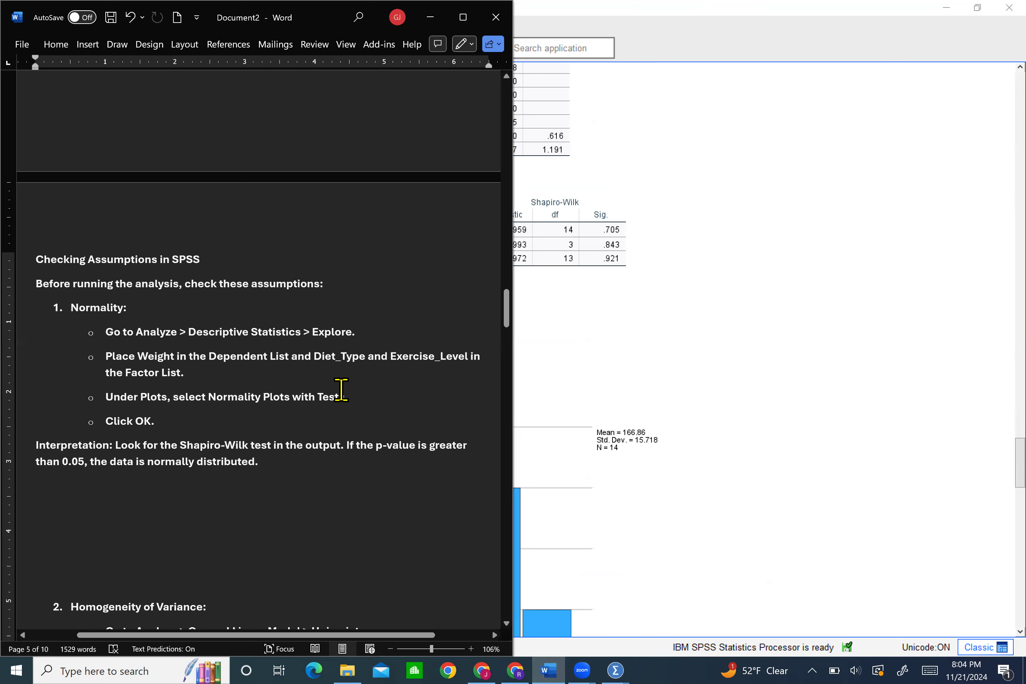
scroll(342, 389, down, 7)
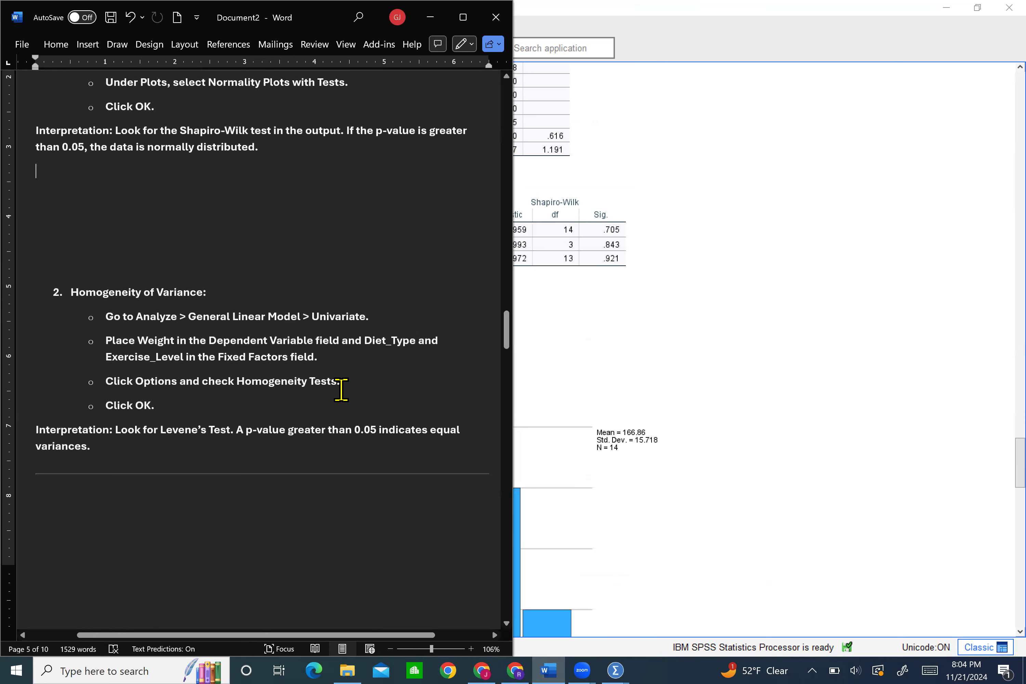
key(Return)
key(Return)
key(Return)
scroll(341, 389, down, 2)
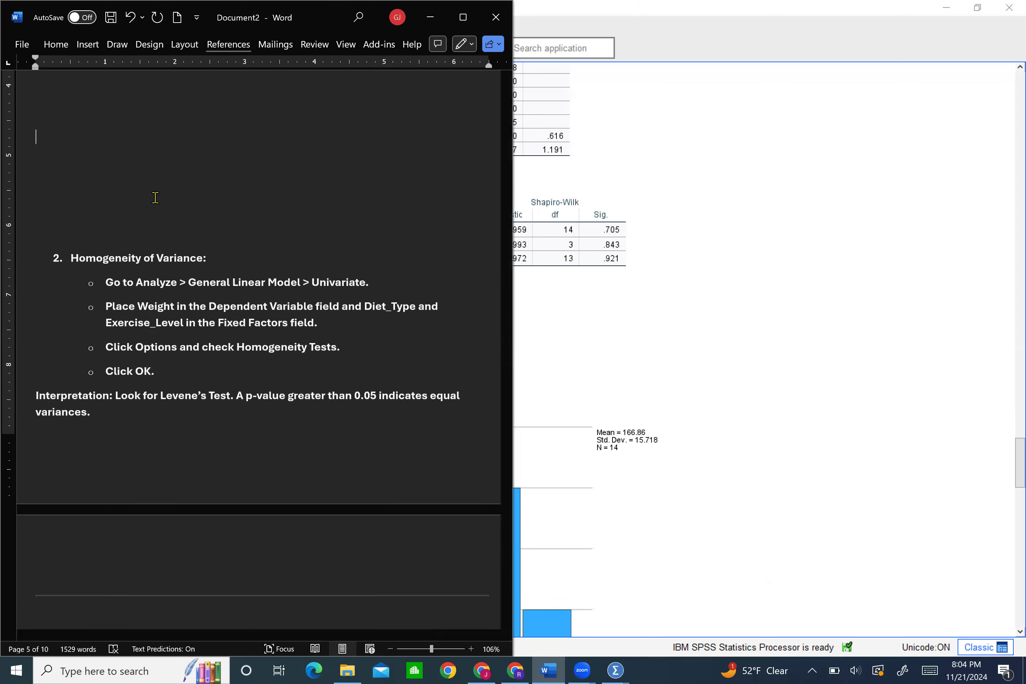
Read the Homogeneity of Variance instructions and the Running the Two-Way ANOVA steps in the notes
drag(139, 282, 379, 277)
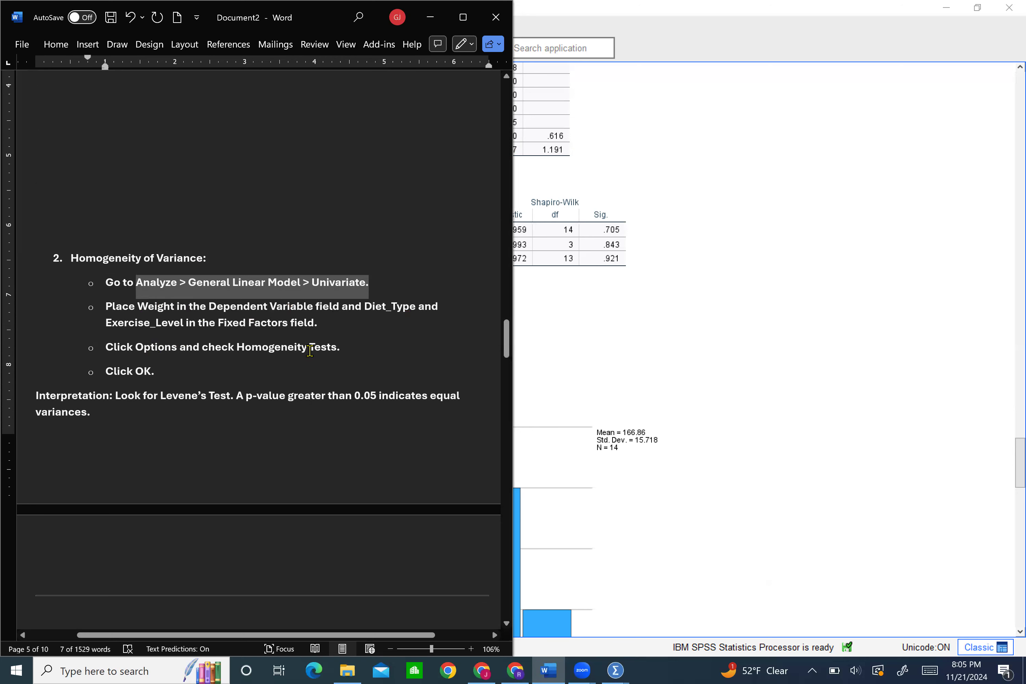
drag(269, 344, 336, 343)
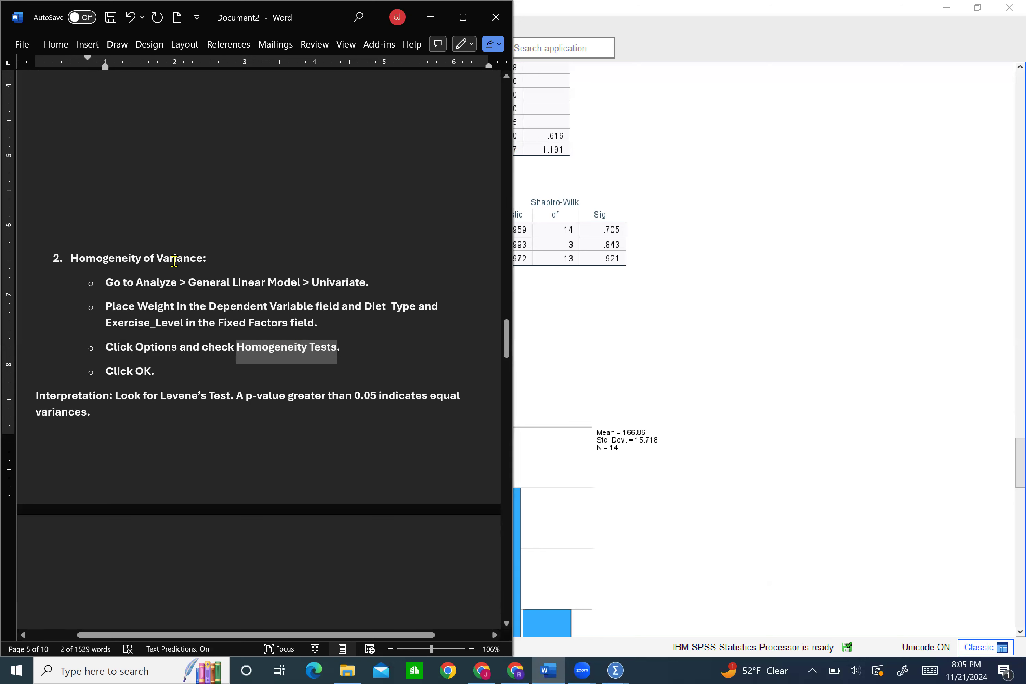
scroll(300, 301, down, 1)
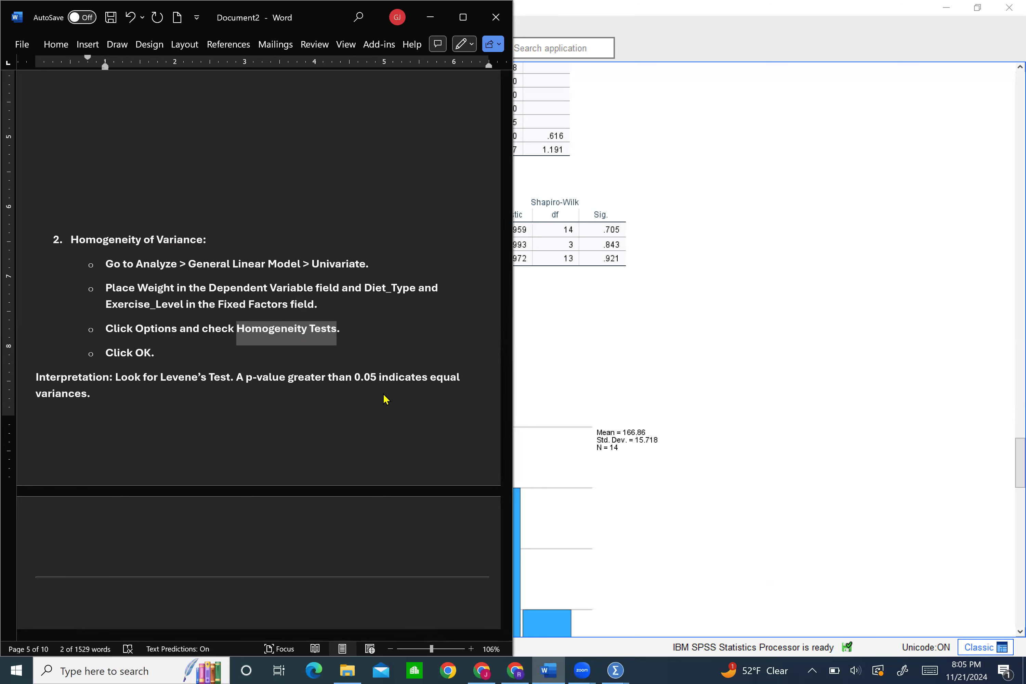
scroll(343, 430, down, 6)
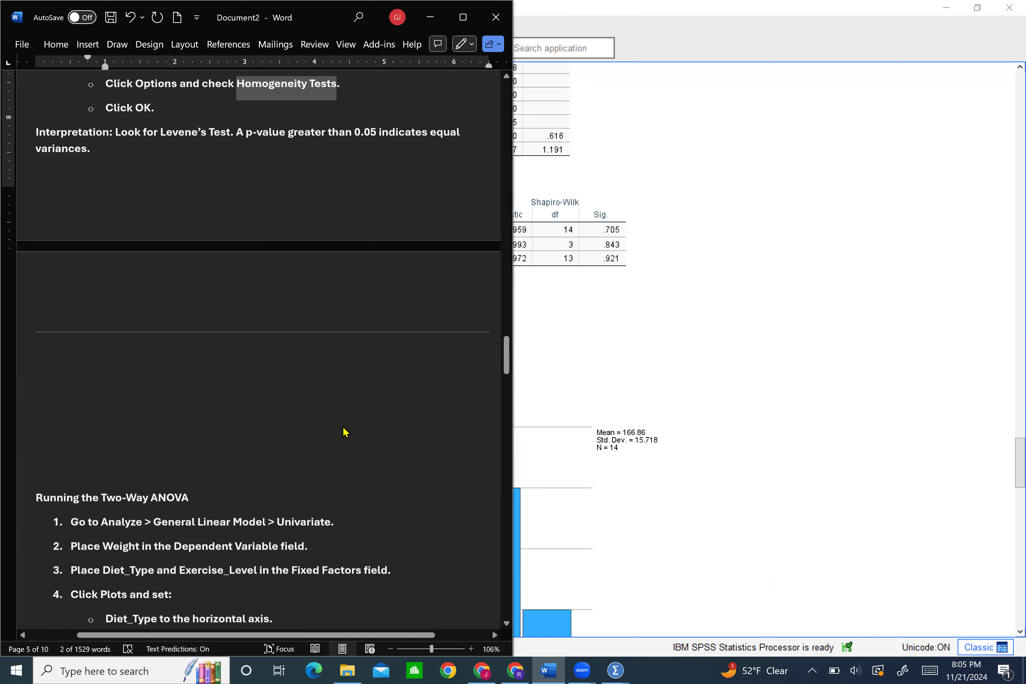
scroll(345, 430, down, 3)
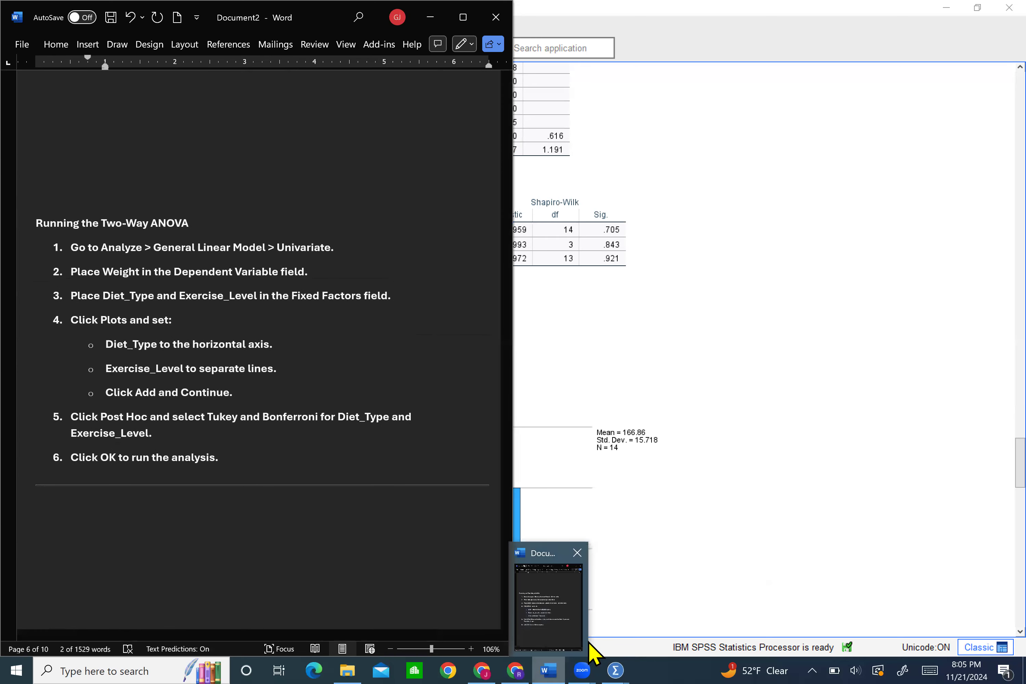
Return to the expanded SPSS dataset and start a General Linear Model Univariate analysis with Weight in pounds as the dependent variable
mouse_move(615, 653)
click(548, 600)
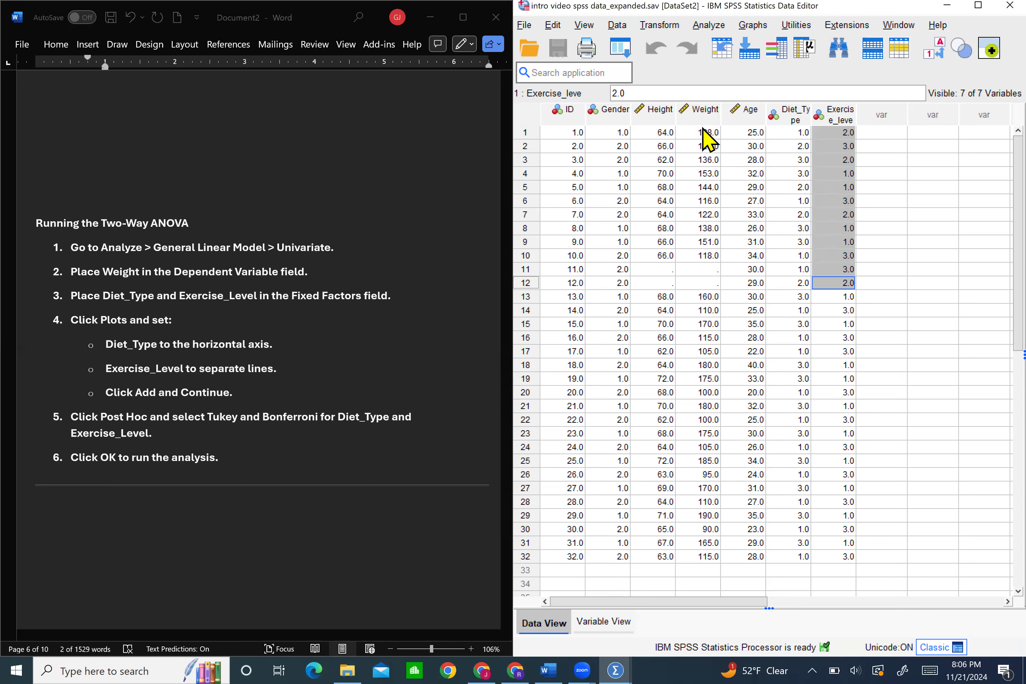
click(710, 27)
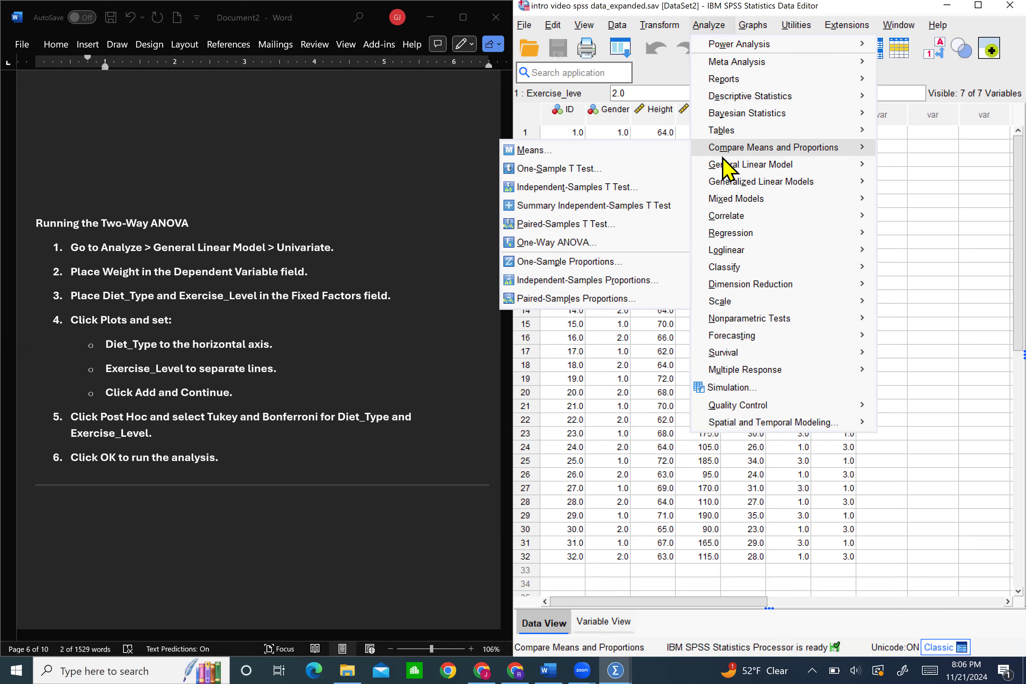
mouse_move(726, 165)
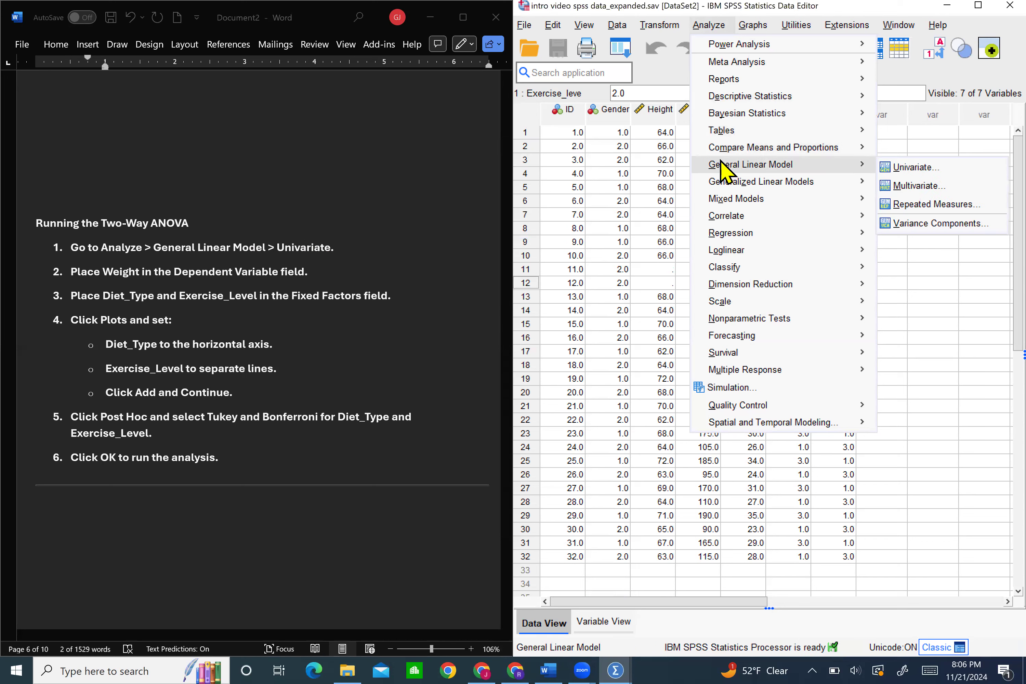
click(885, 170)
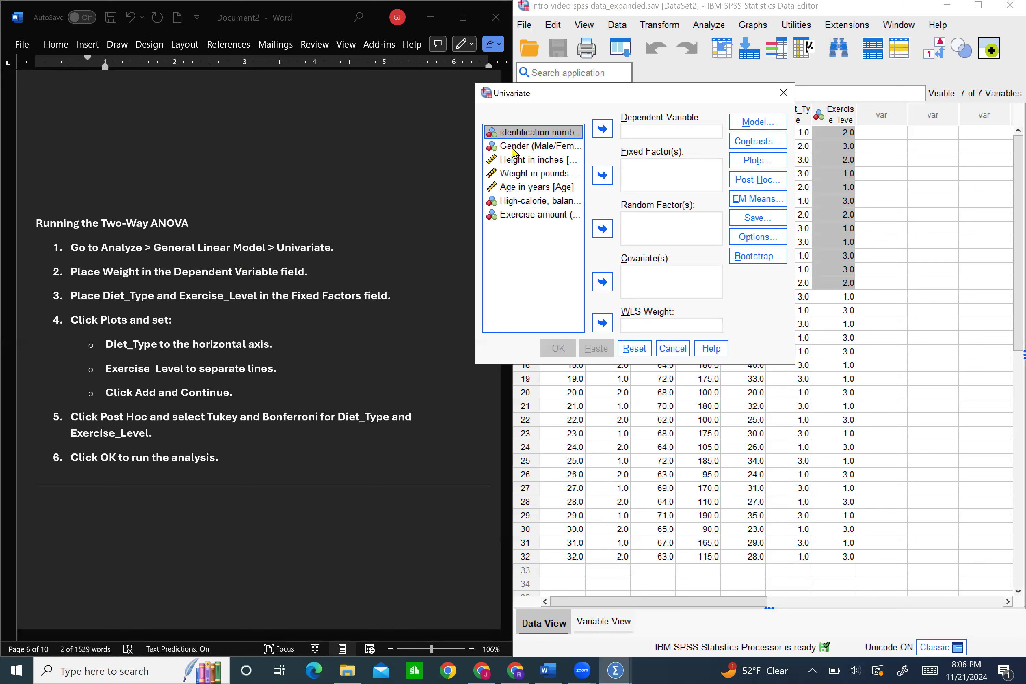
click(525, 173)
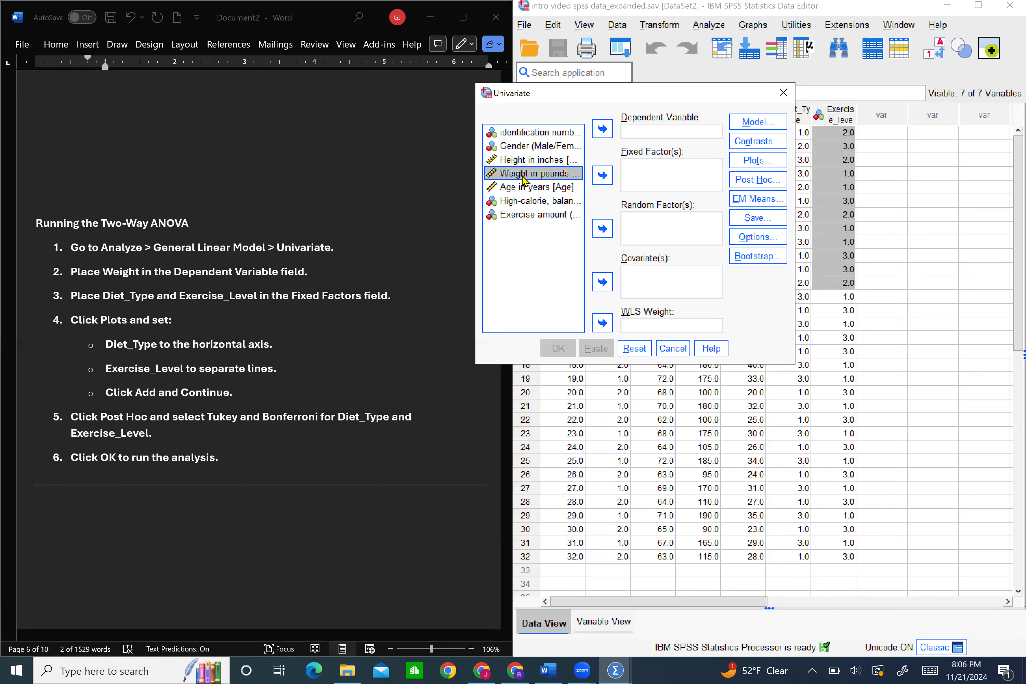
click(602, 129)
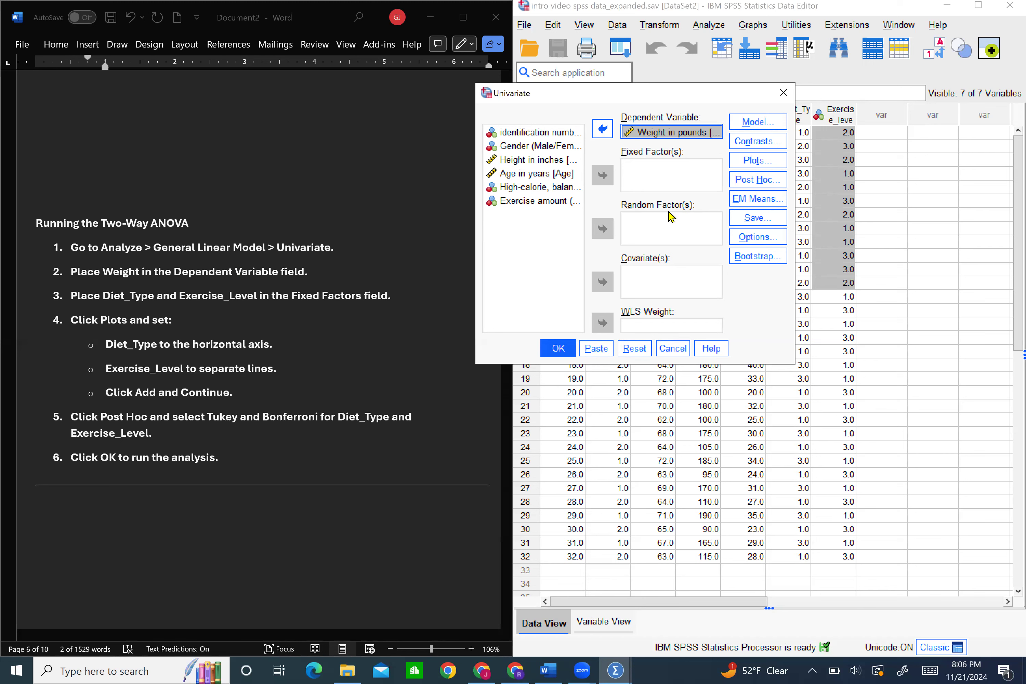
Set the diet type and exercise amount variables as fixed factors of the Univariate analysis
click(549, 187)
click(602, 175)
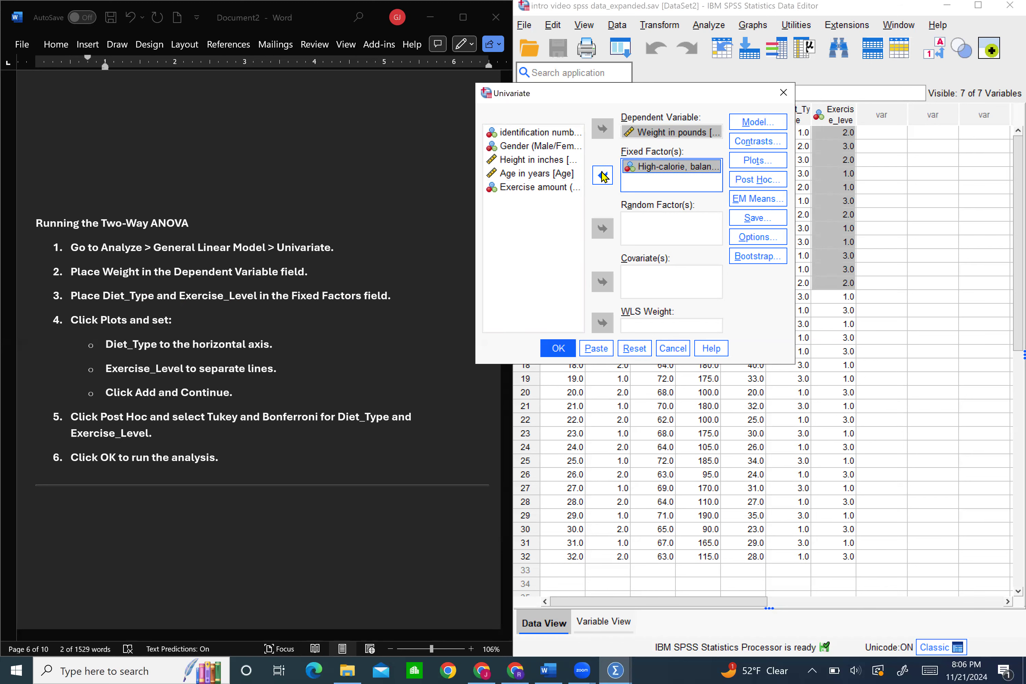
click(543, 189)
drag(543, 192, 645, 190)
drag(639, 180, 639, 176)
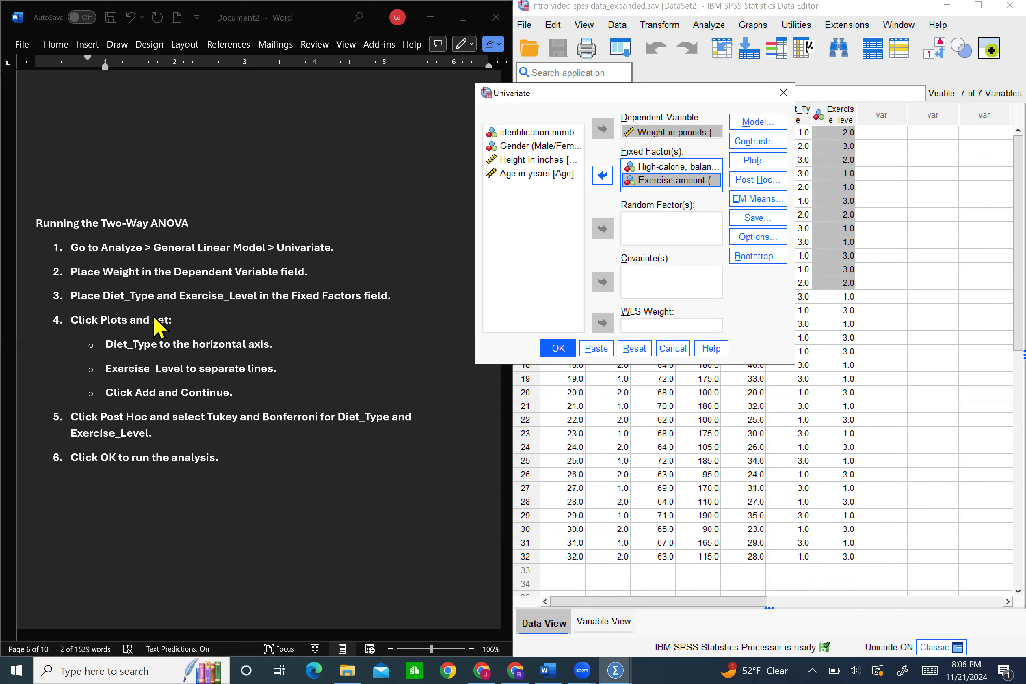
Add a profile plot with Diet_Type on the horizontal axis and Exercise_leve as separate lines
click(768, 161)
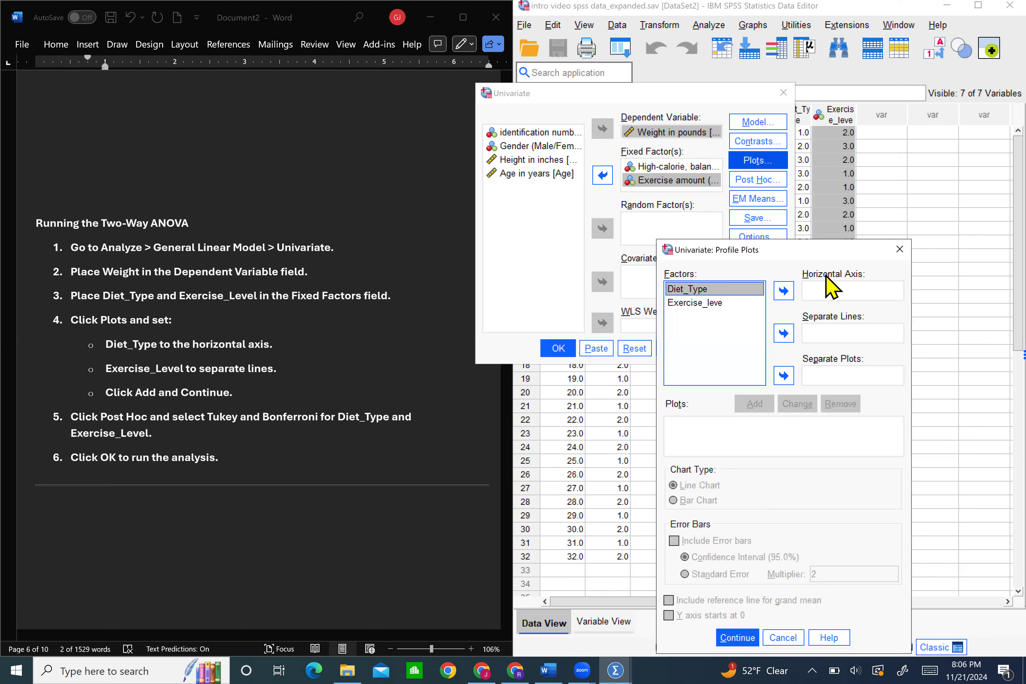
click(781, 289)
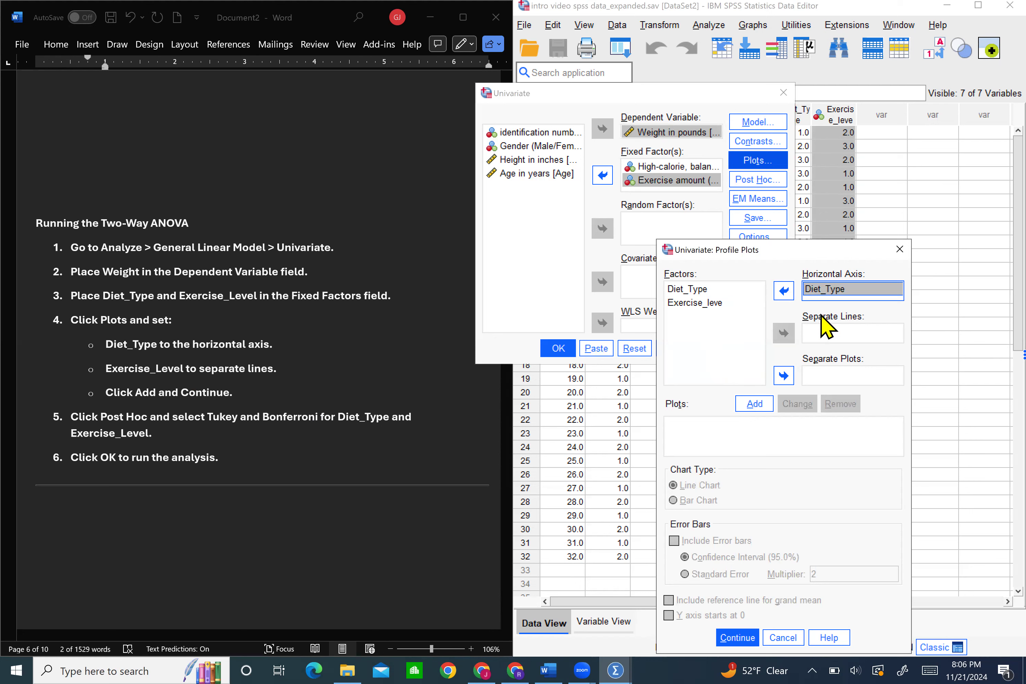
click(692, 305)
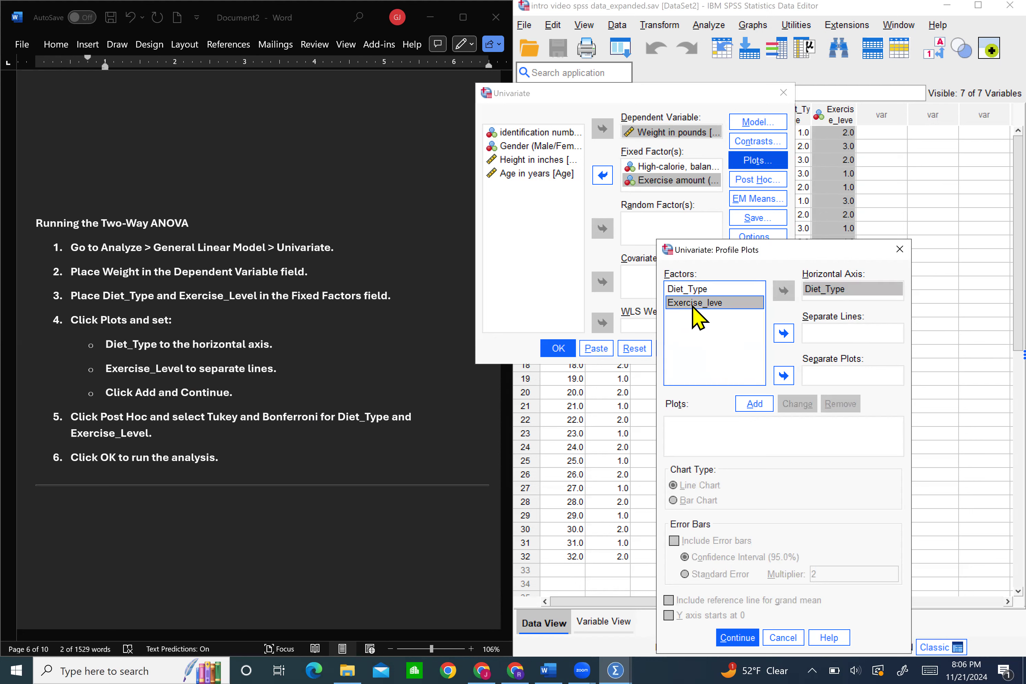
click(785, 332)
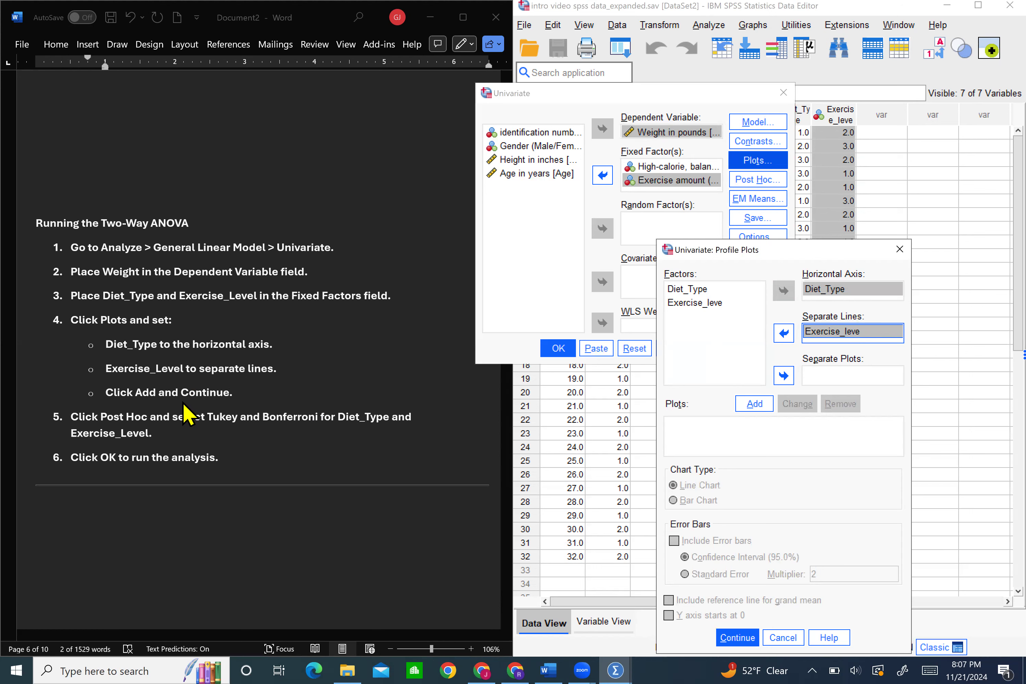
click(760, 409)
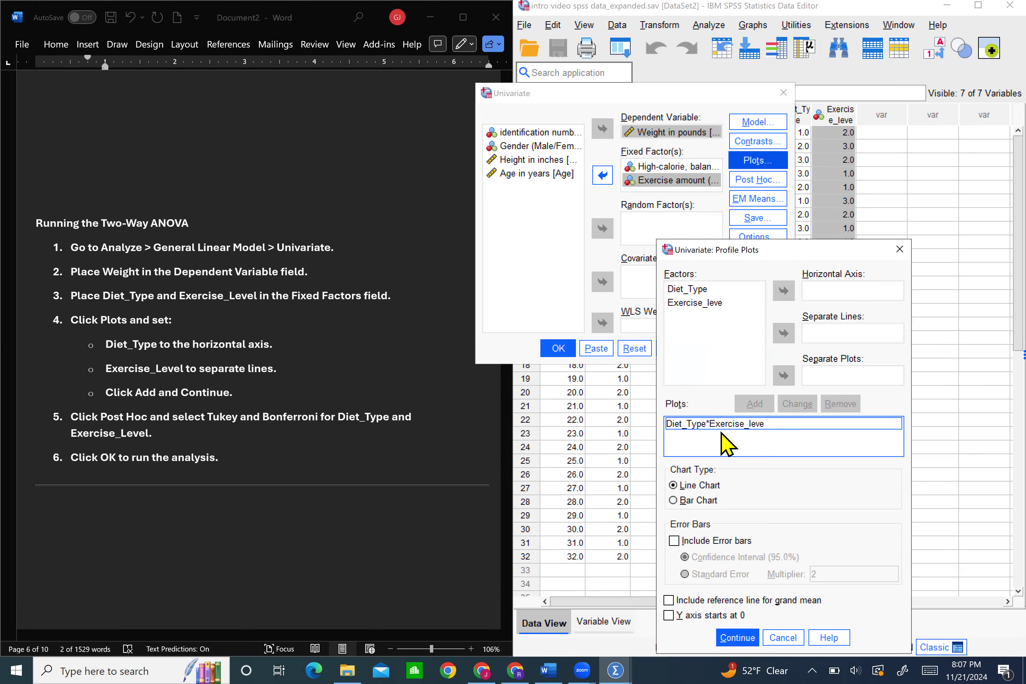
click(731, 639)
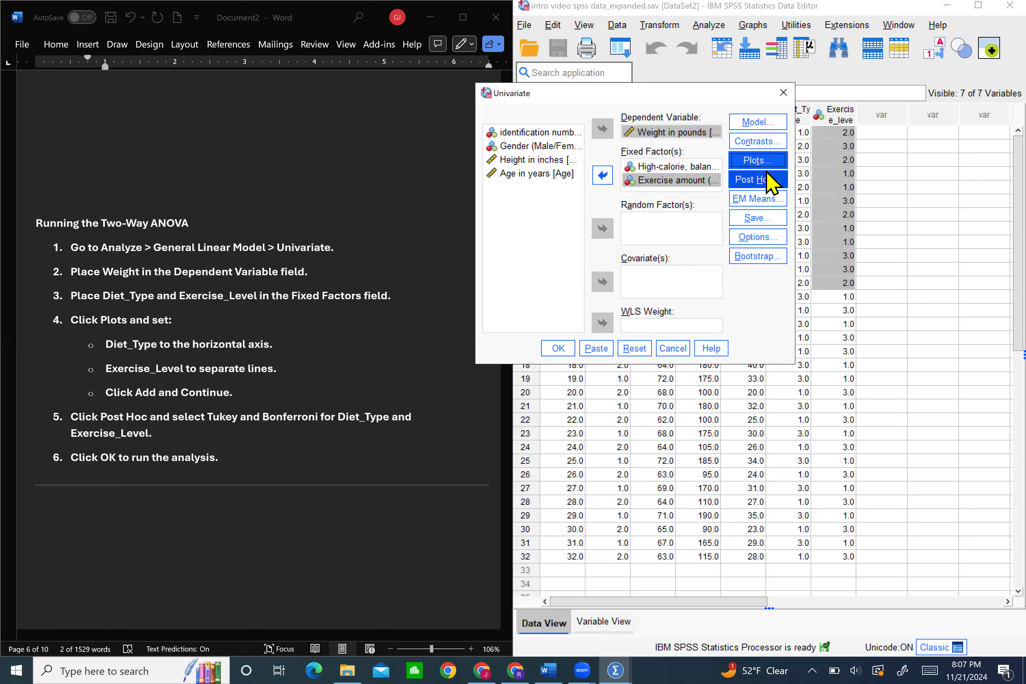
Request Bonferroni and Tukey post hoc tests for both Diet_Type and Exercise_leve
click(771, 186)
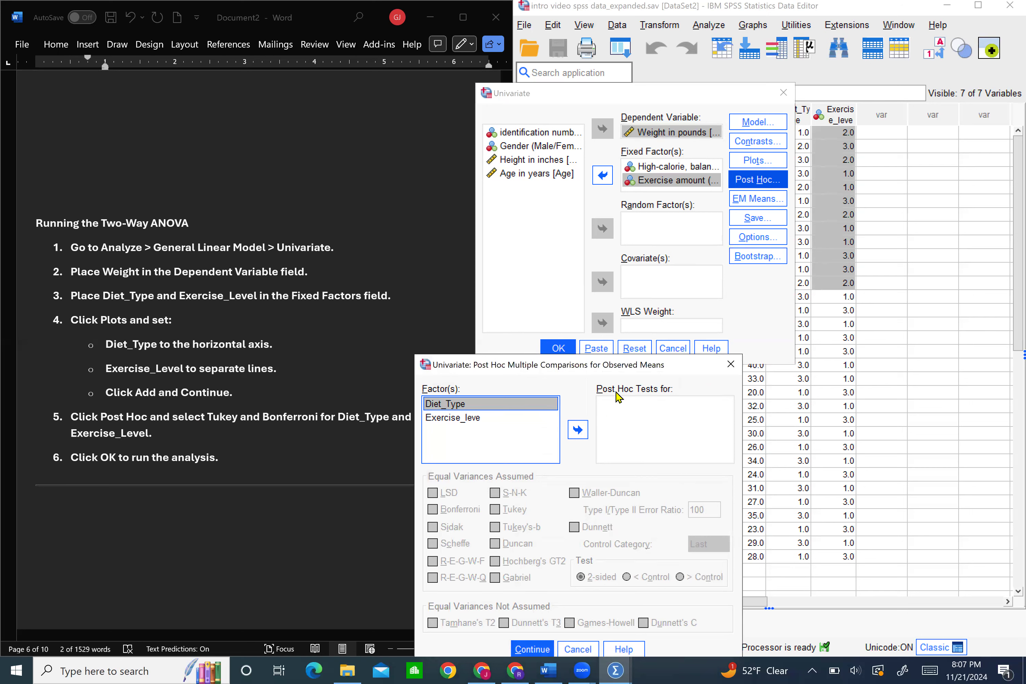
click(575, 428)
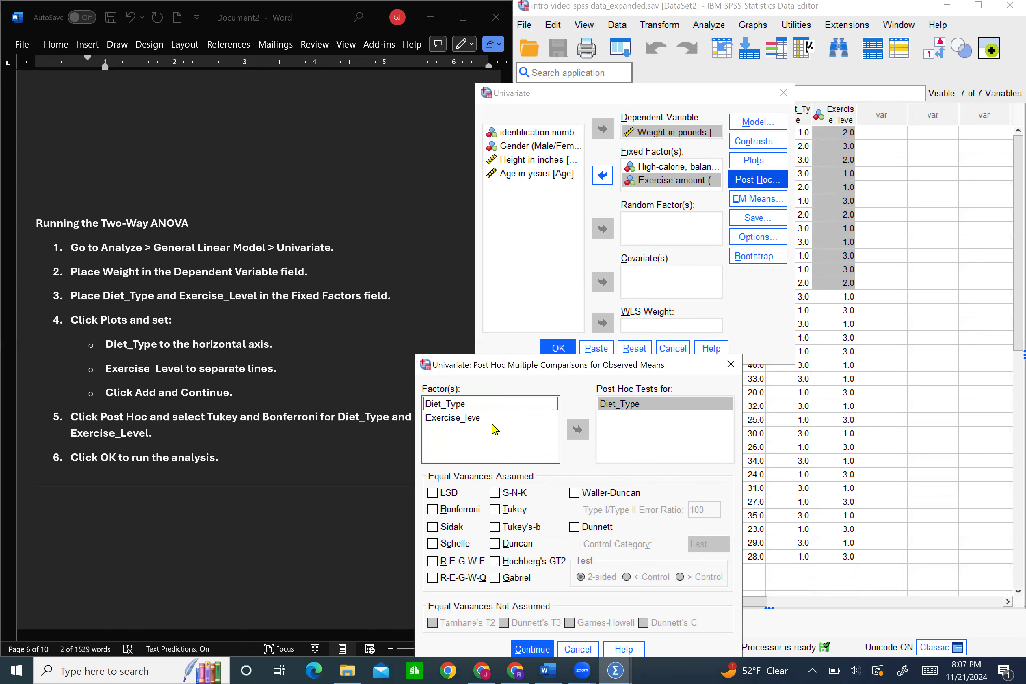
click(492, 421)
click(575, 428)
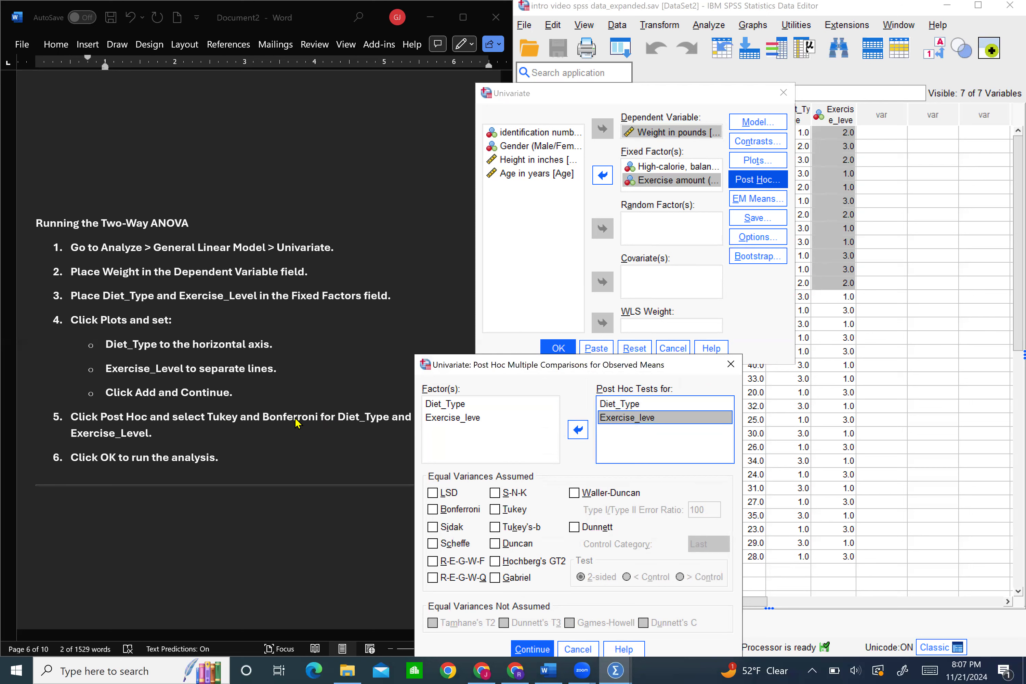
click(460, 509)
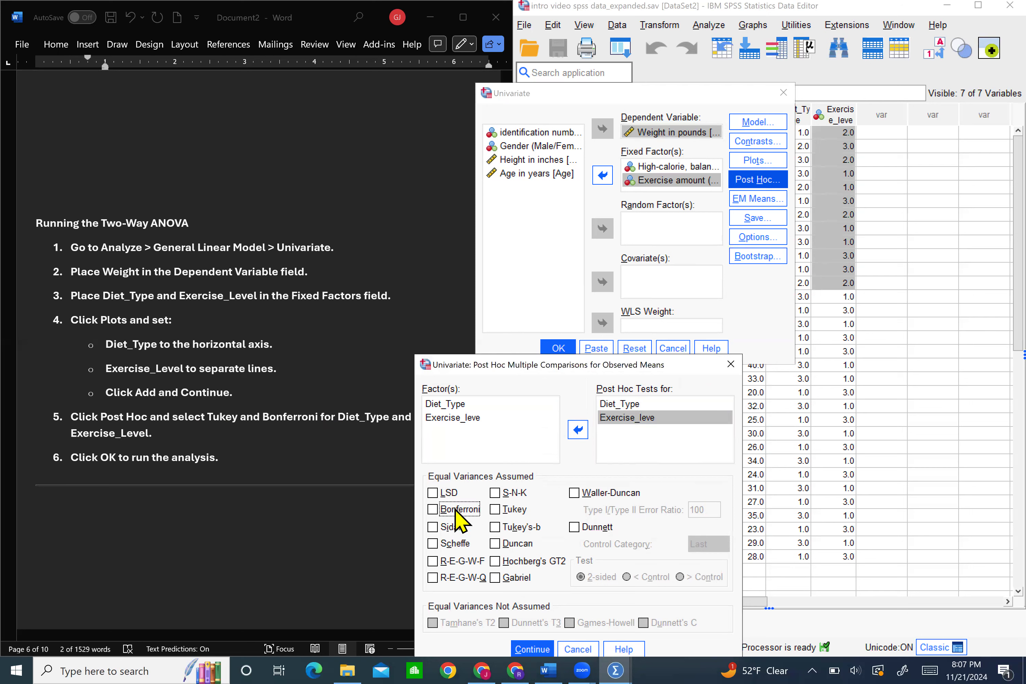
click(496, 509)
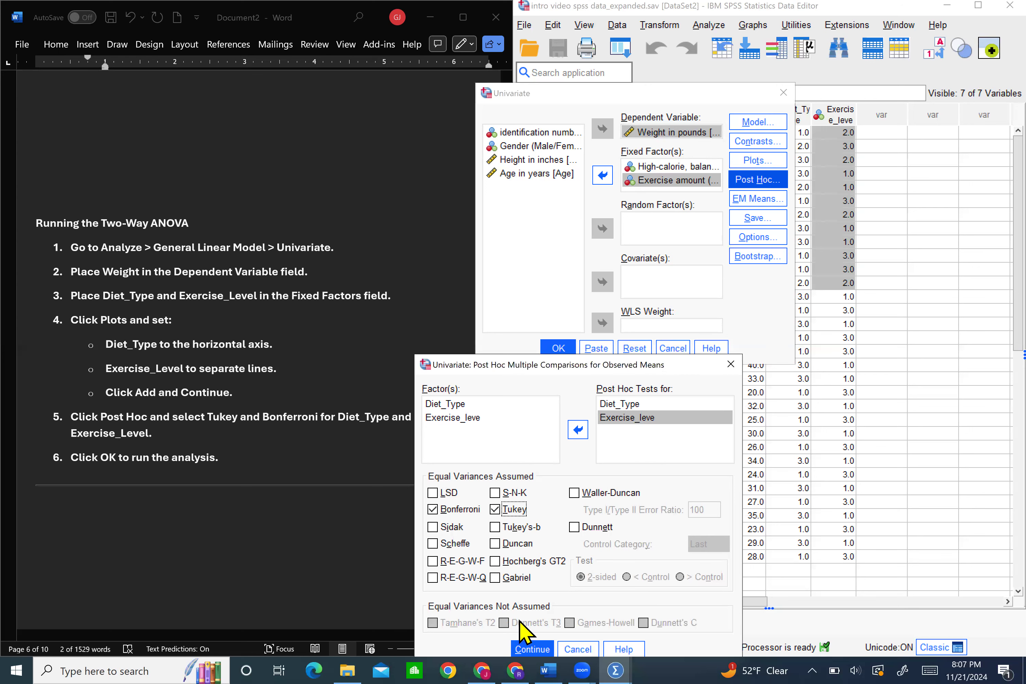
click(532, 648)
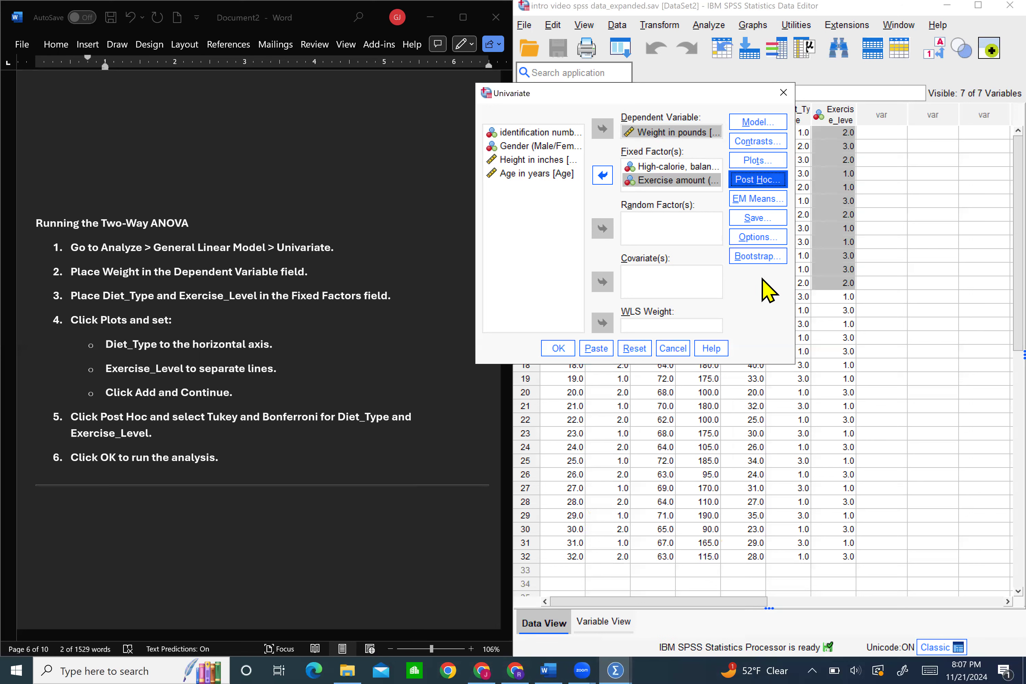
Enable homogeneity tests in the Univariate options and run the two-way ANOVA
click(756, 236)
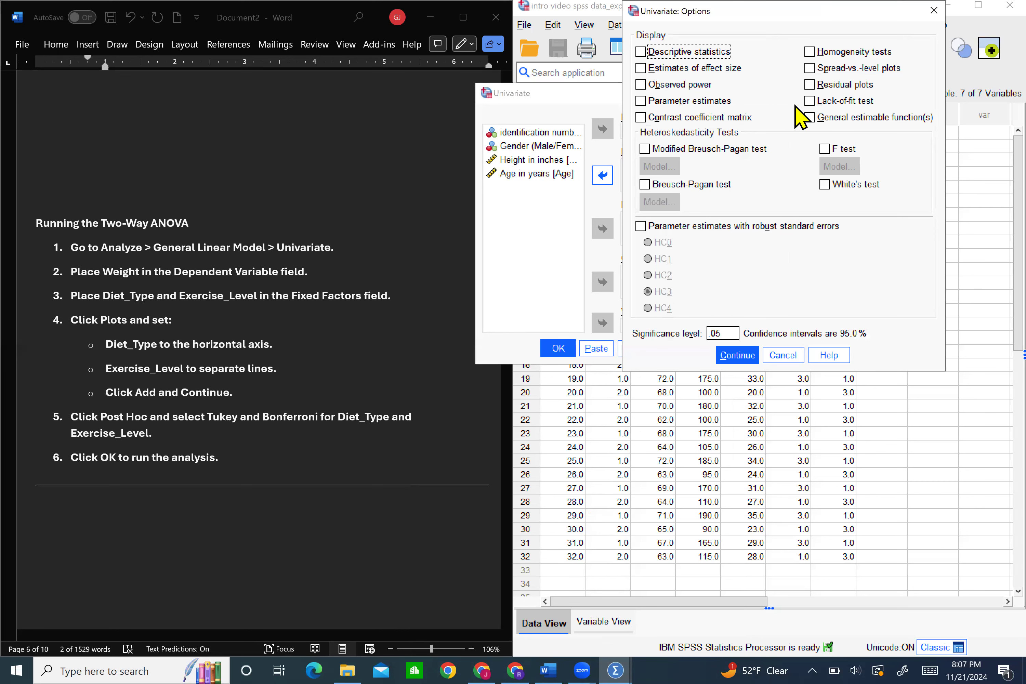
click(812, 52)
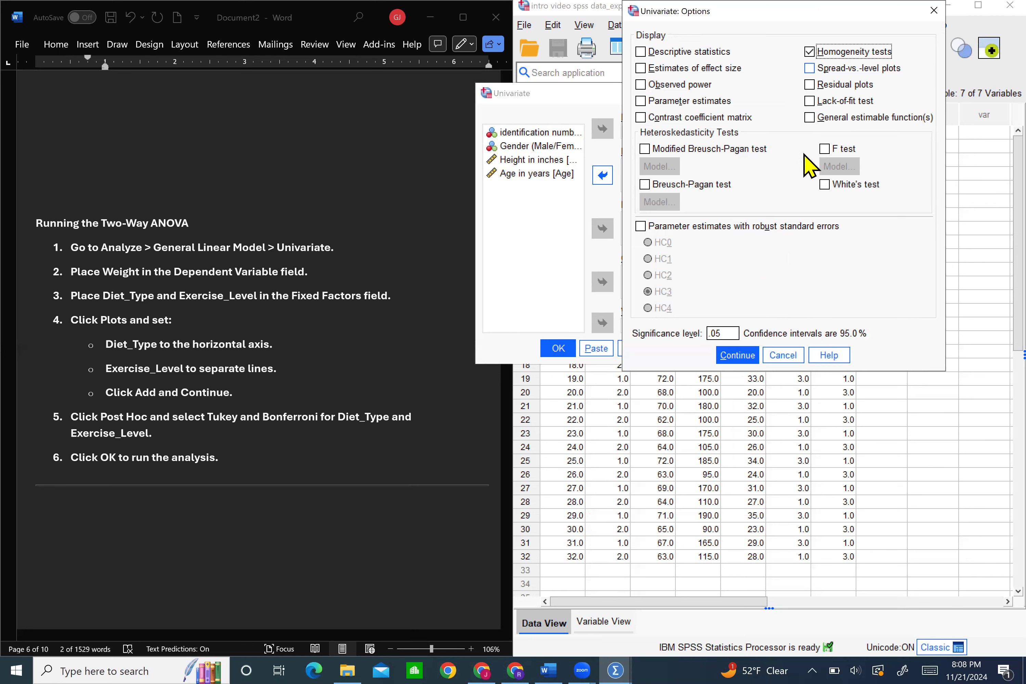
click(736, 354)
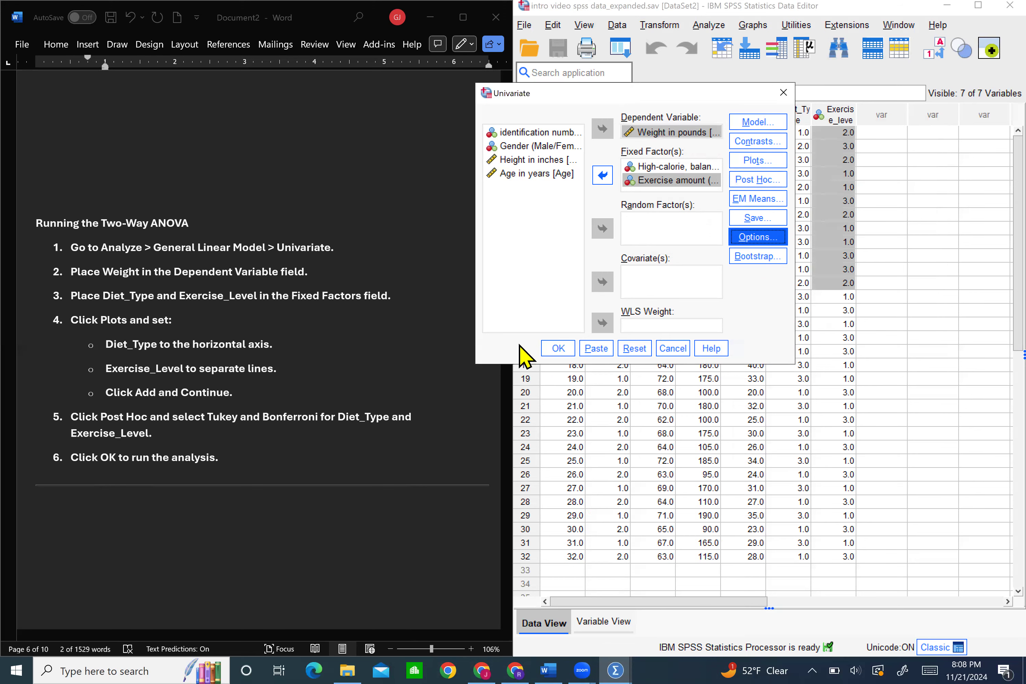
click(553, 351)
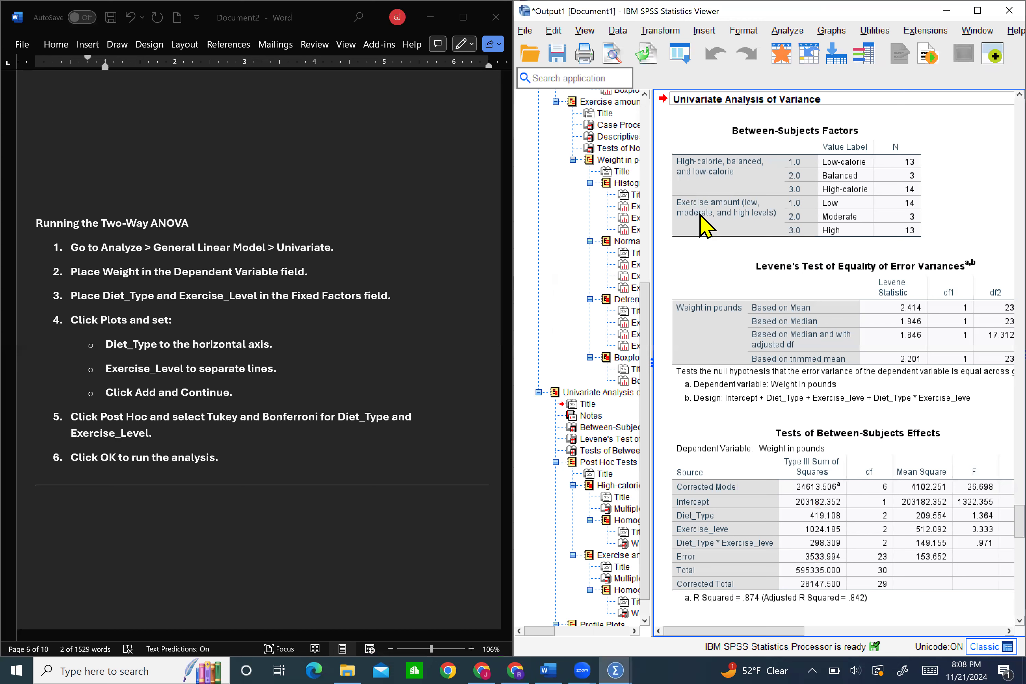
In the Word notes' Results and Interpretation section, insert blank lines between the Interaction Effect item and the Post Hoc Tests item
scroll(254, 338, down, 10)
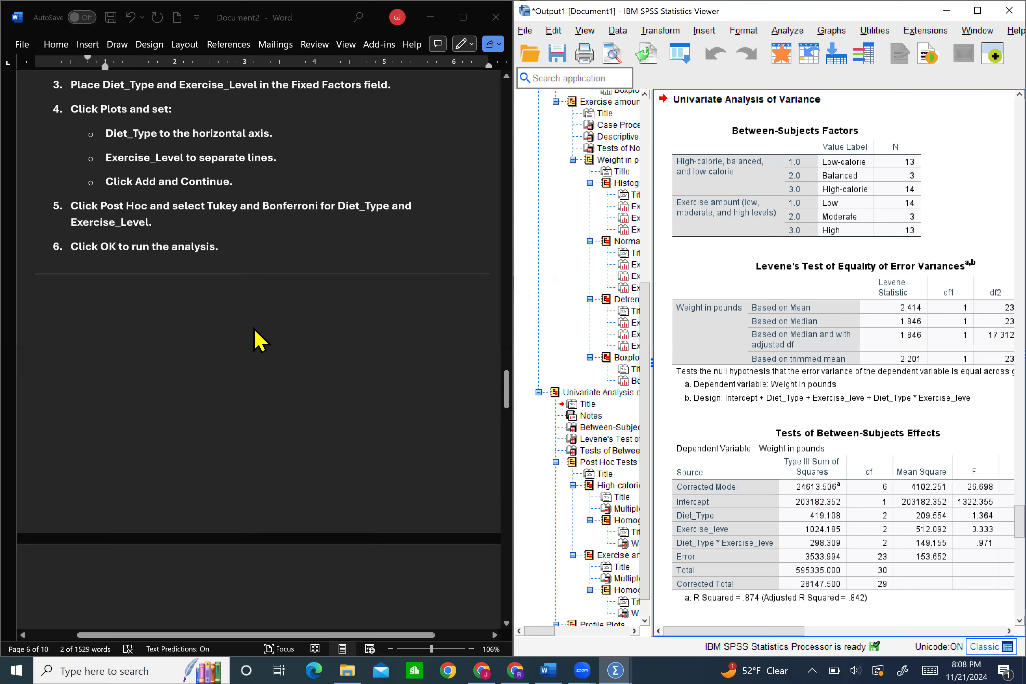
scroll(258, 340, down, 6)
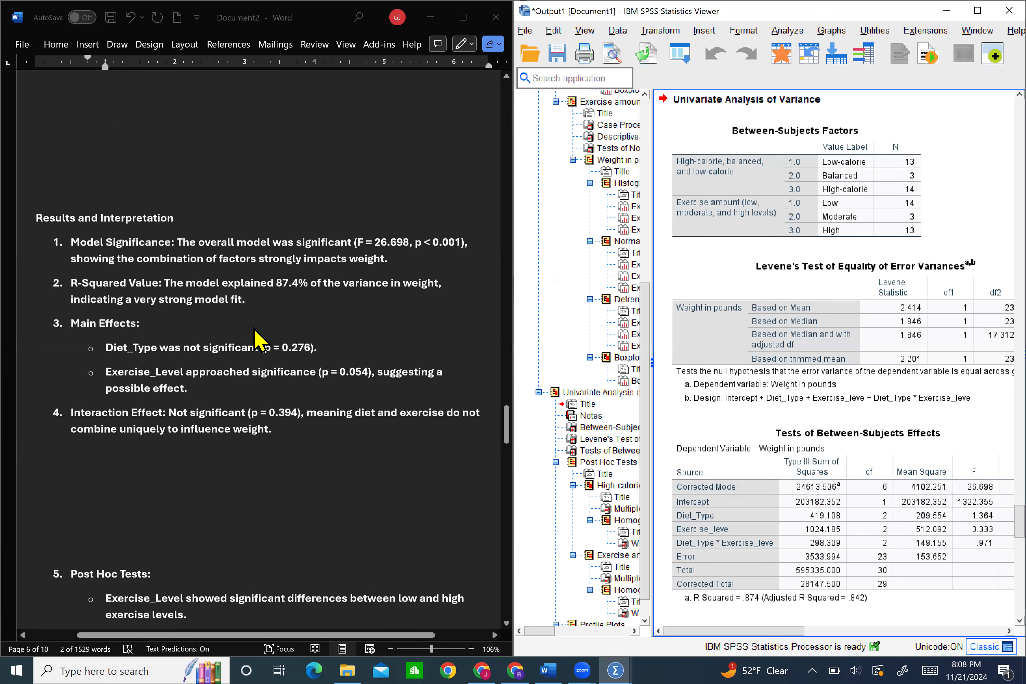
scroll(258, 340, up, 1)
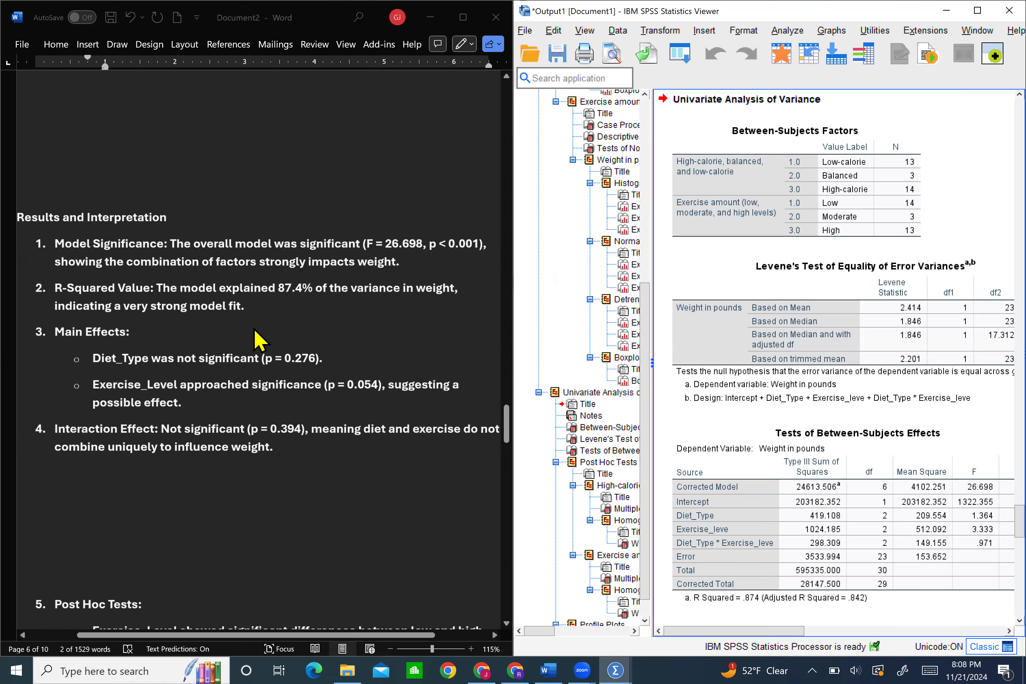
scroll(320, 343, down, 1)
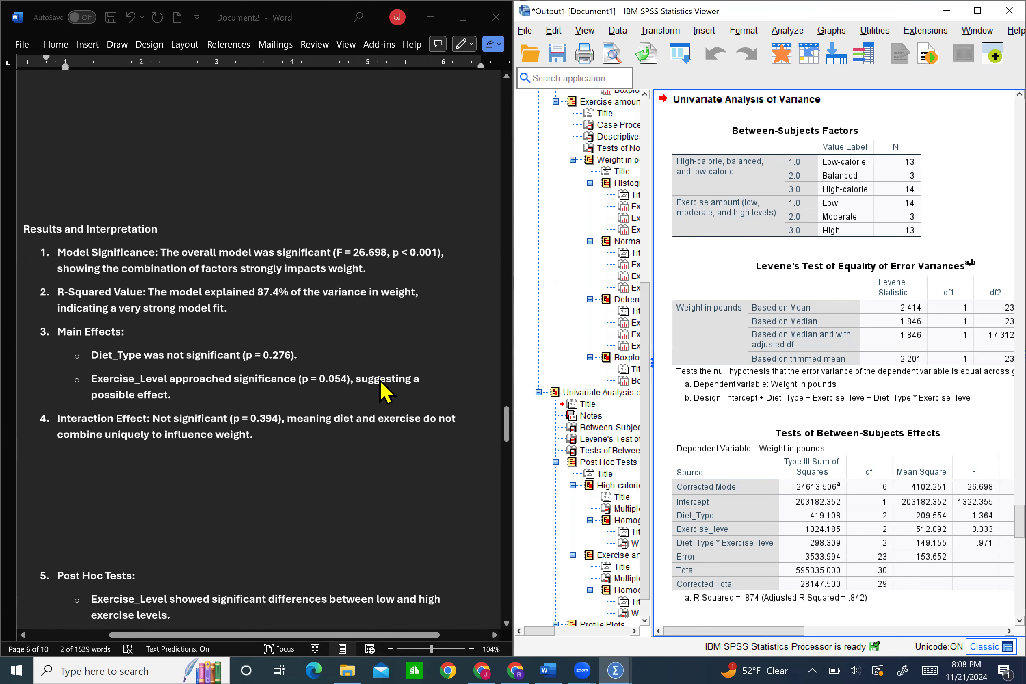
click(393, 440)
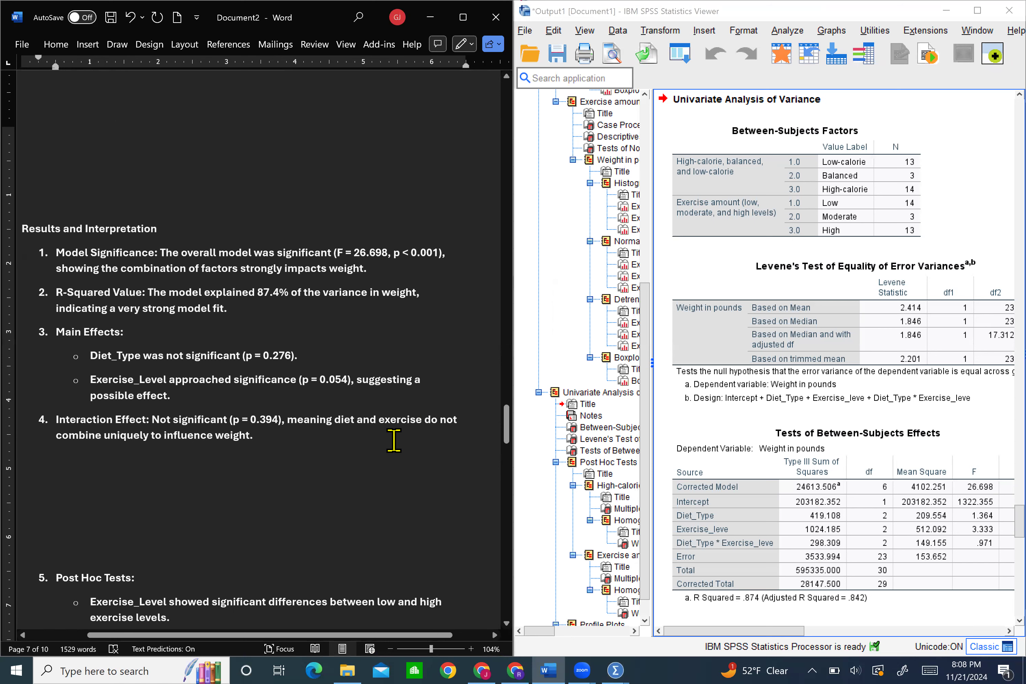
key(Return)
key(Return)
key(Return)
key(Return)
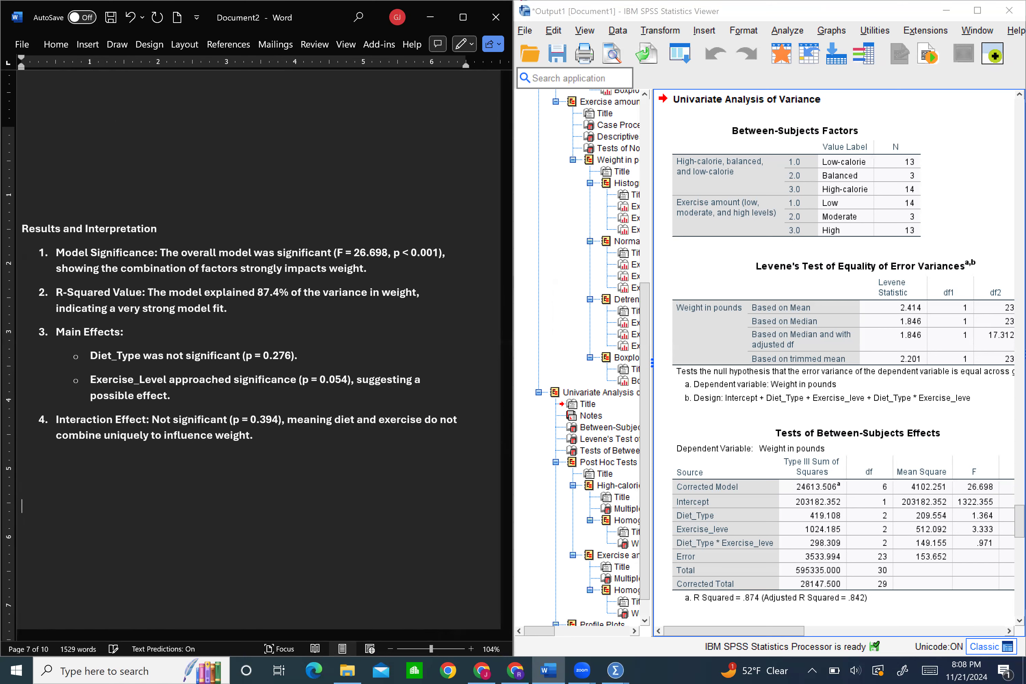
Return to the SPSS output, widen the results pane and examine Levene's Test of Equality of Error Variances for Weight
click(834, 265)
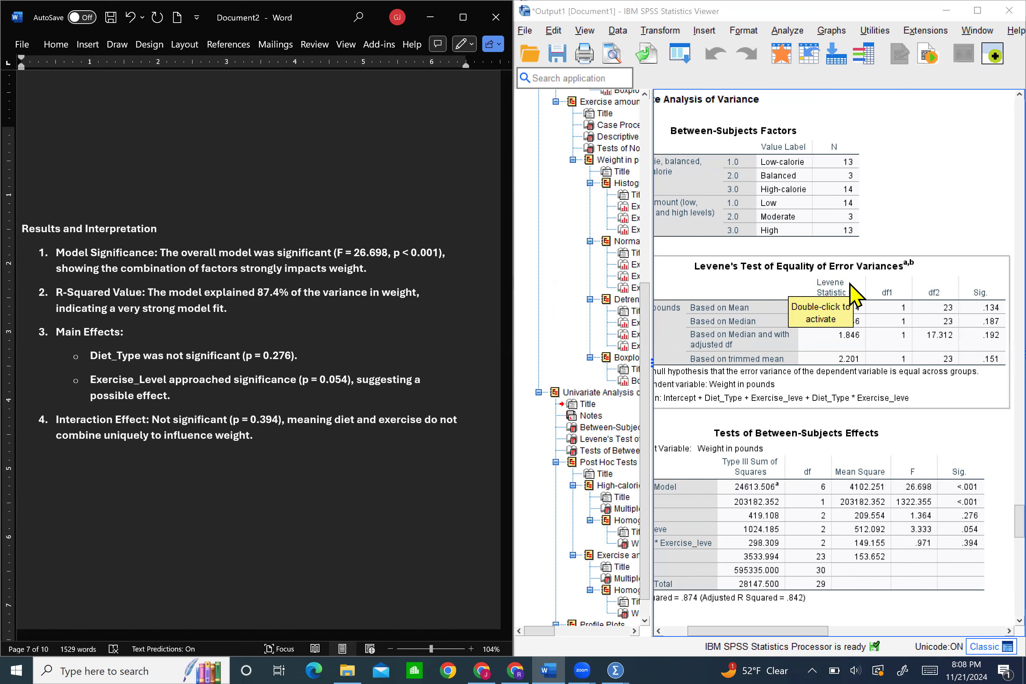
click(654, 286)
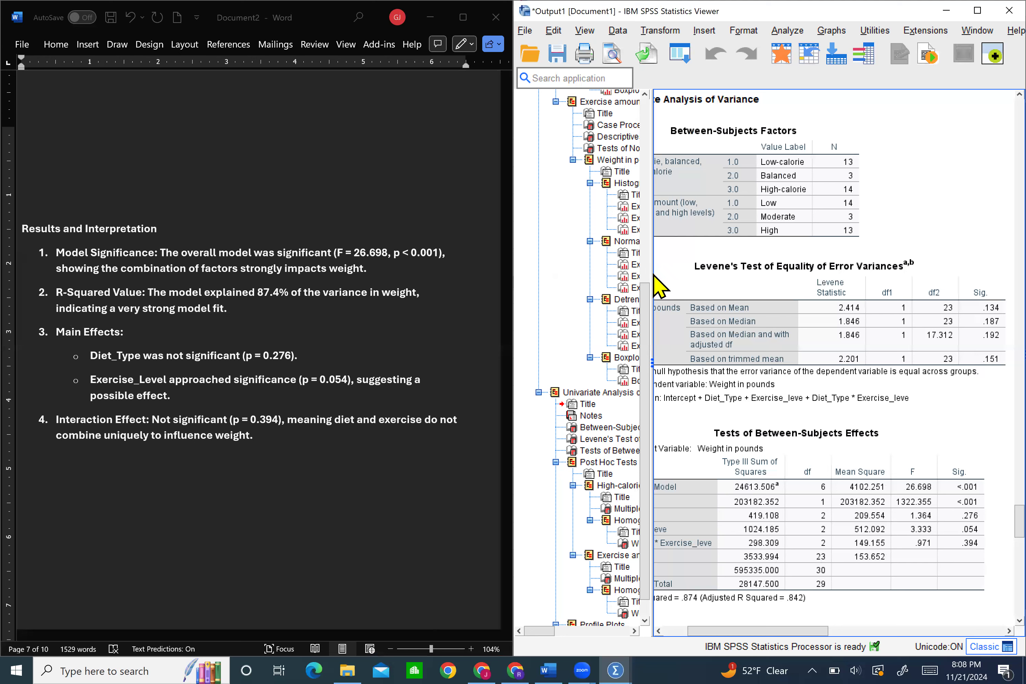
drag(650, 266, 569, 268)
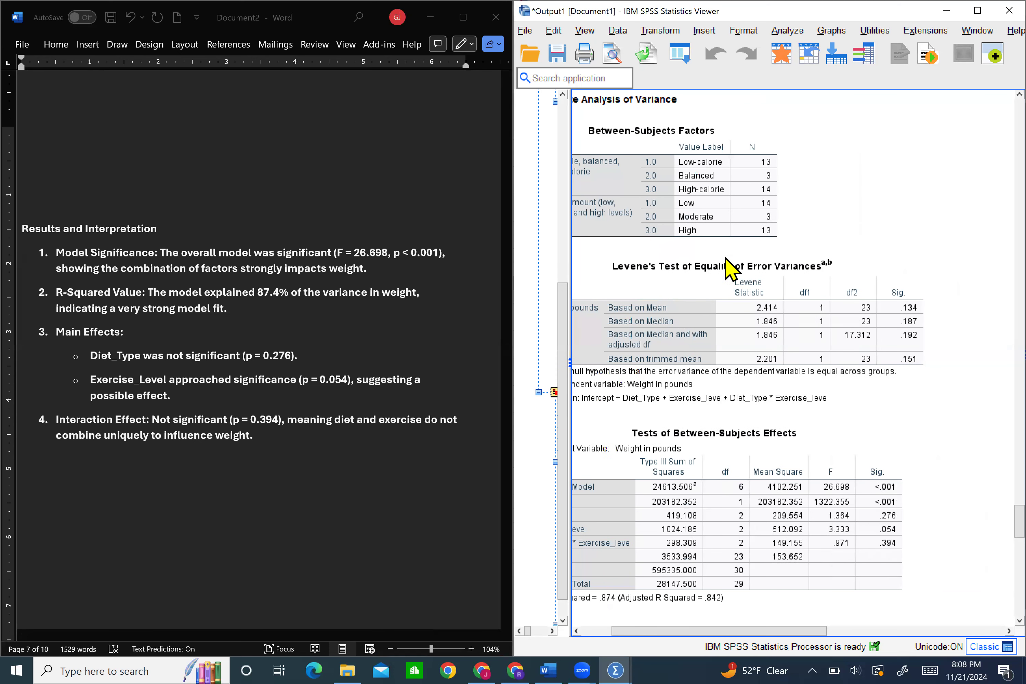
click(735, 288)
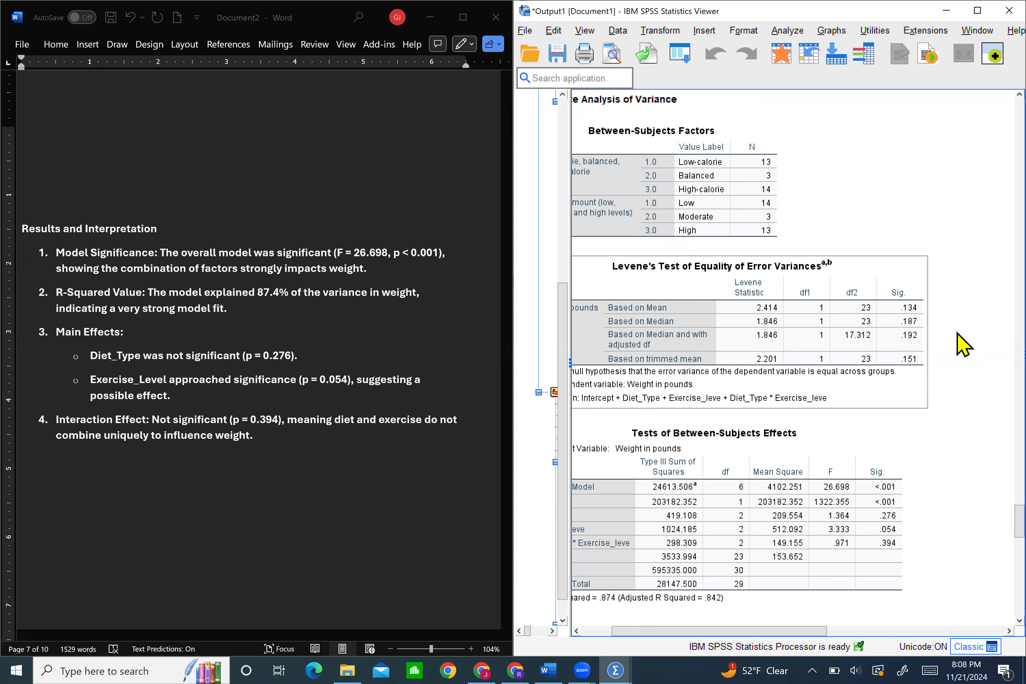
scroll(960, 344, left, 3)
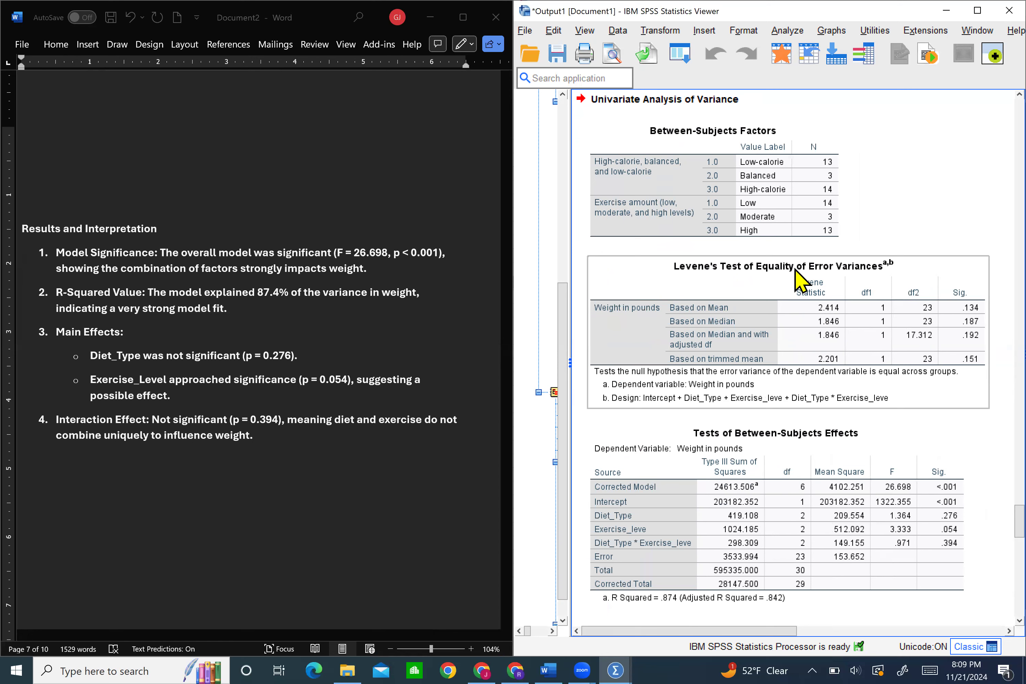
Examine the Tests of Between-Subjects Effects for the model, main effects and interaction, continuing to the diet type Multiple Comparisons table
scroll(801, 293, down, 3)
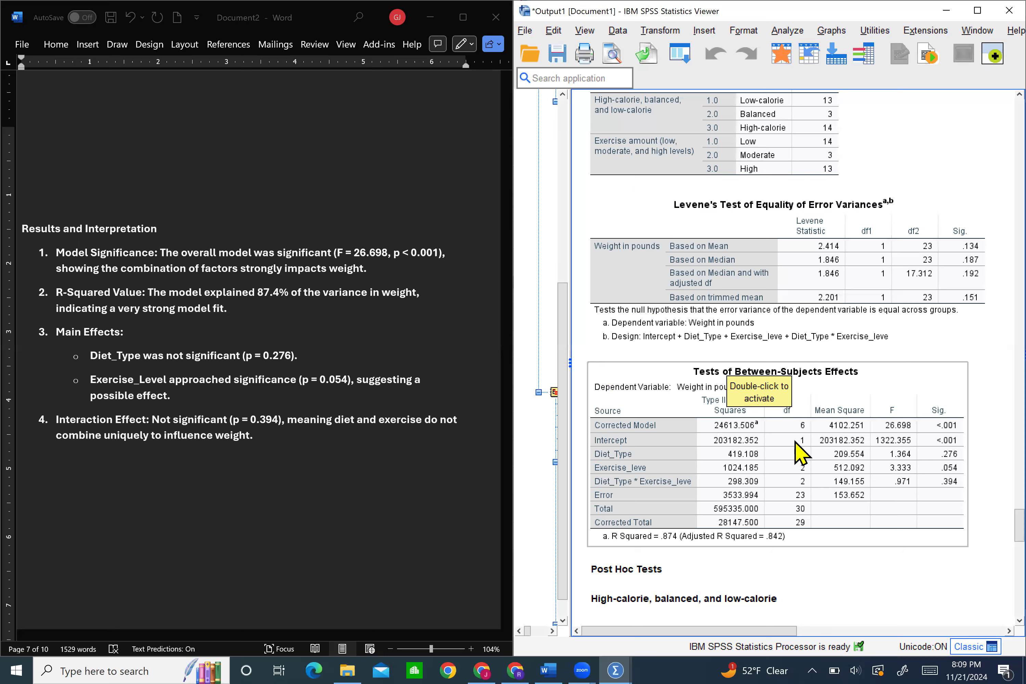
scroll(795, 441, down, 3)
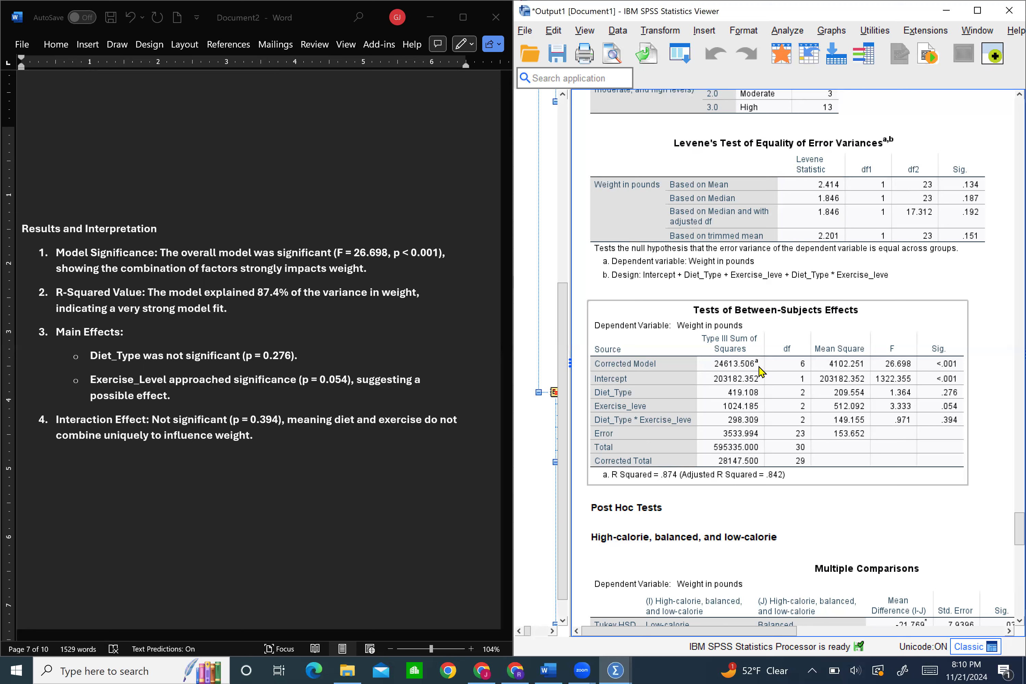
scroll(760, 371, down, 3)
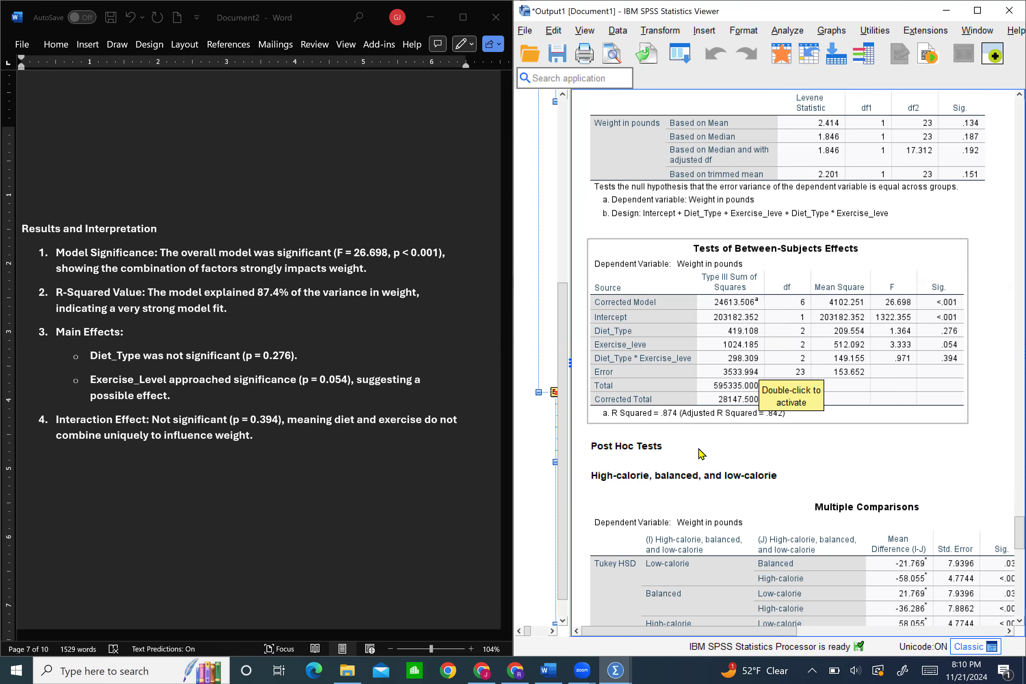
click(708, 476)
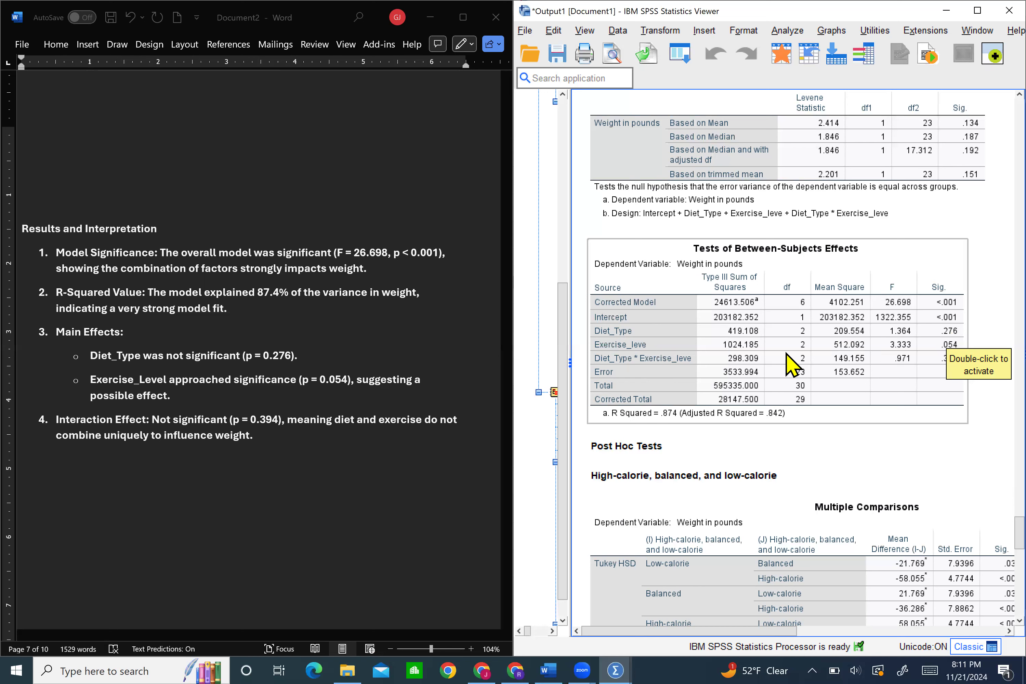
click(966, 342)
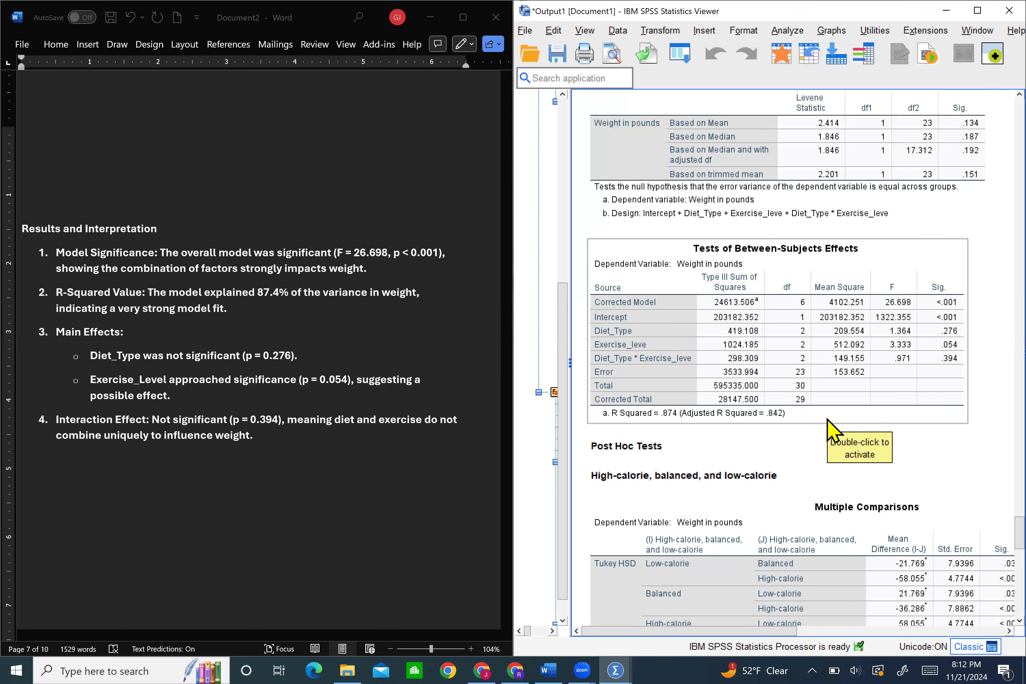
scroll(757, 393, down, 3)
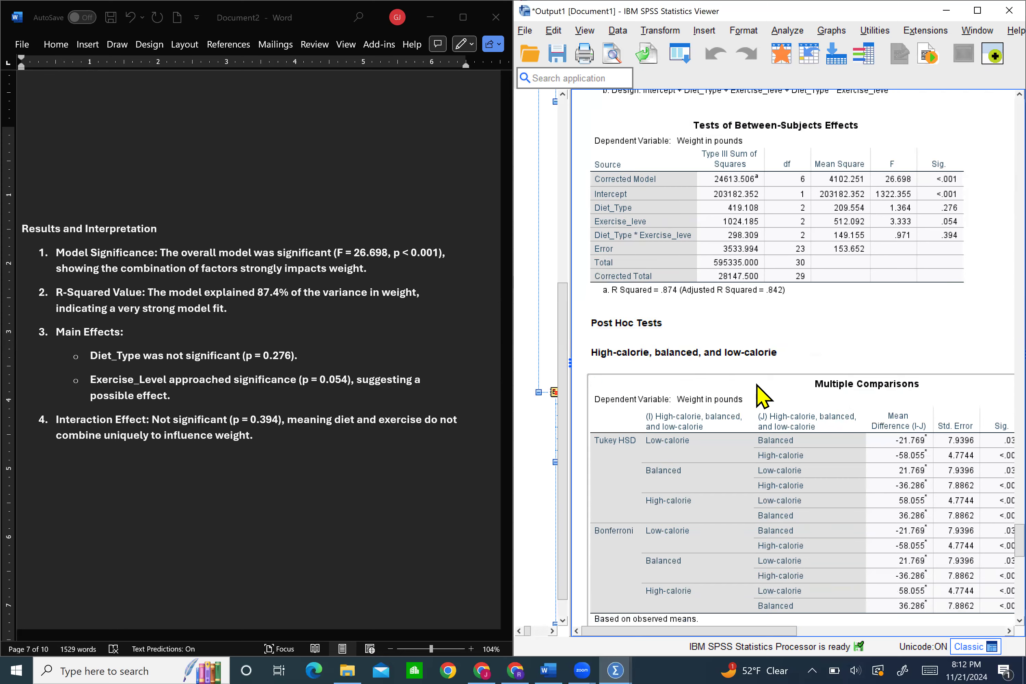
Read the Post Hoc Tests item in the Word notes, and examine the diet type Multiple Comparisons table in the SPSS output, including its significance values
scroll(762, 395, down, 2)
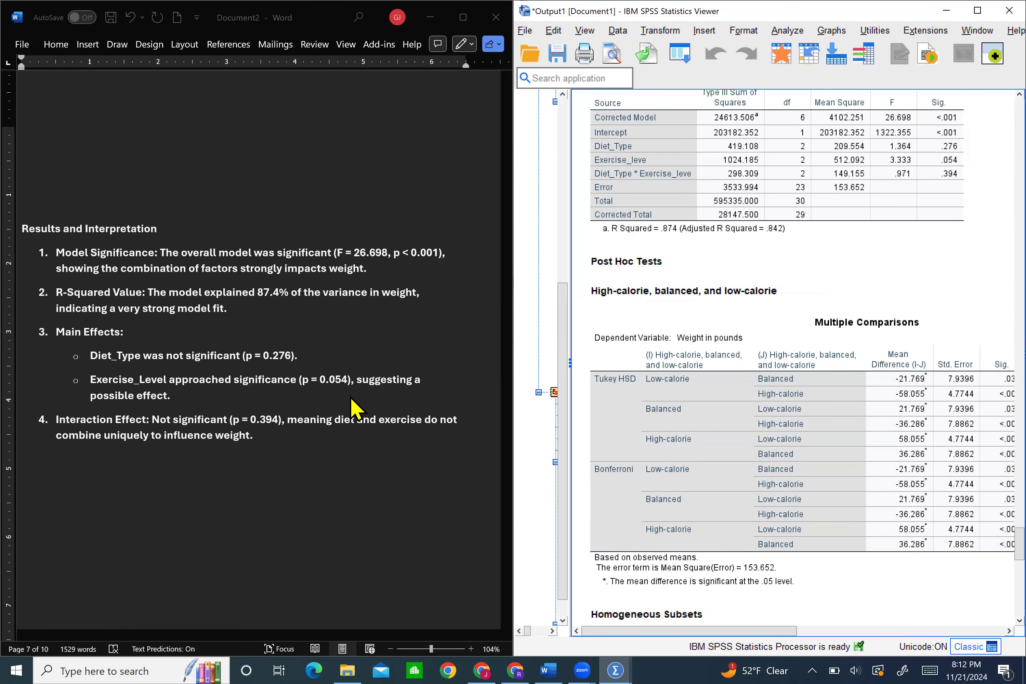
scroll(350, 397, down, 2)
scroll(353, 408, down, 7)
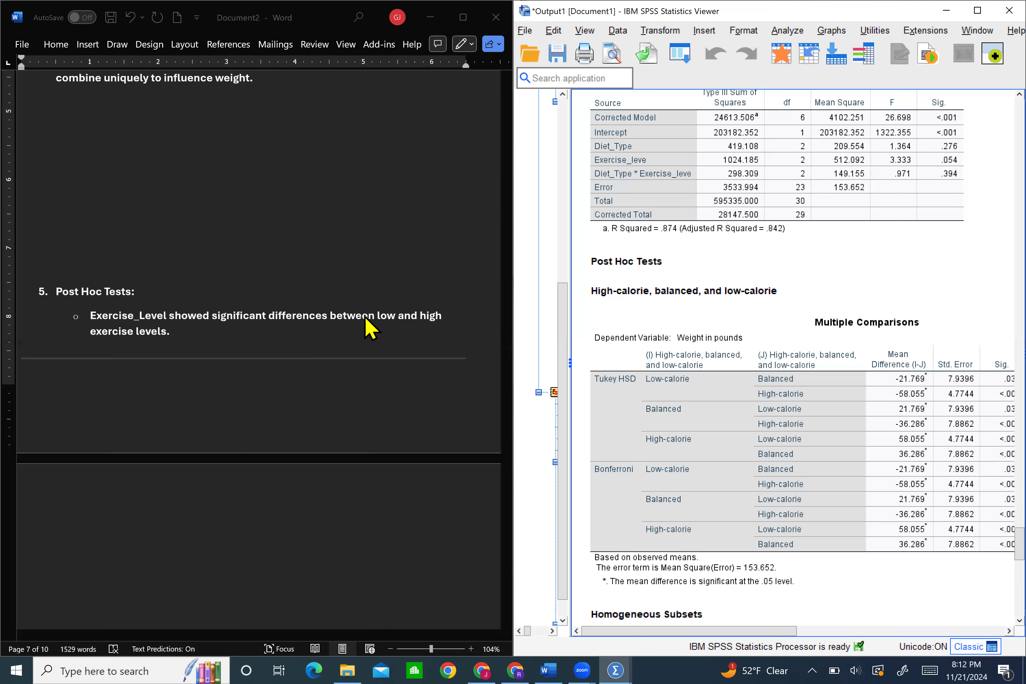
click(684, 417)
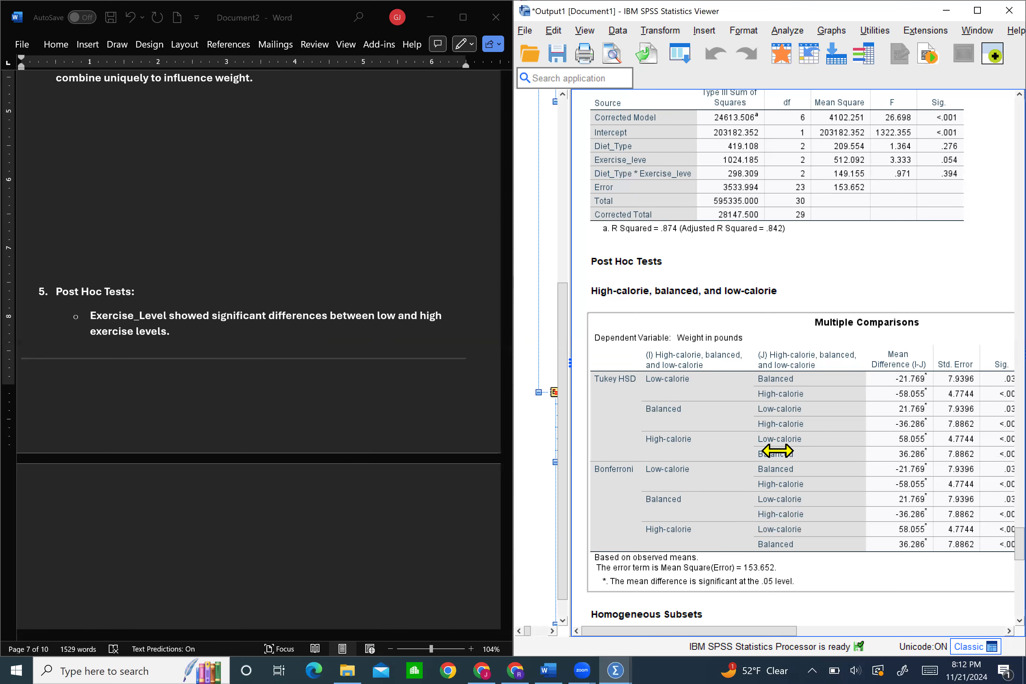
scroll(778, 450, right, 2)
scroll(778, 451, left, 2)
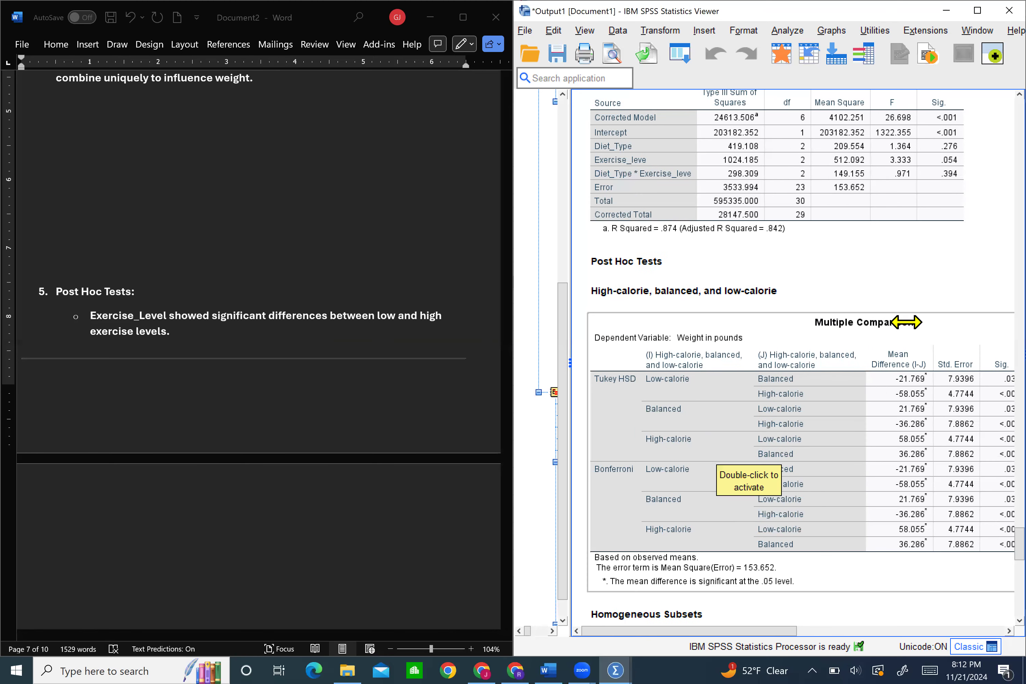
click(610, 290)
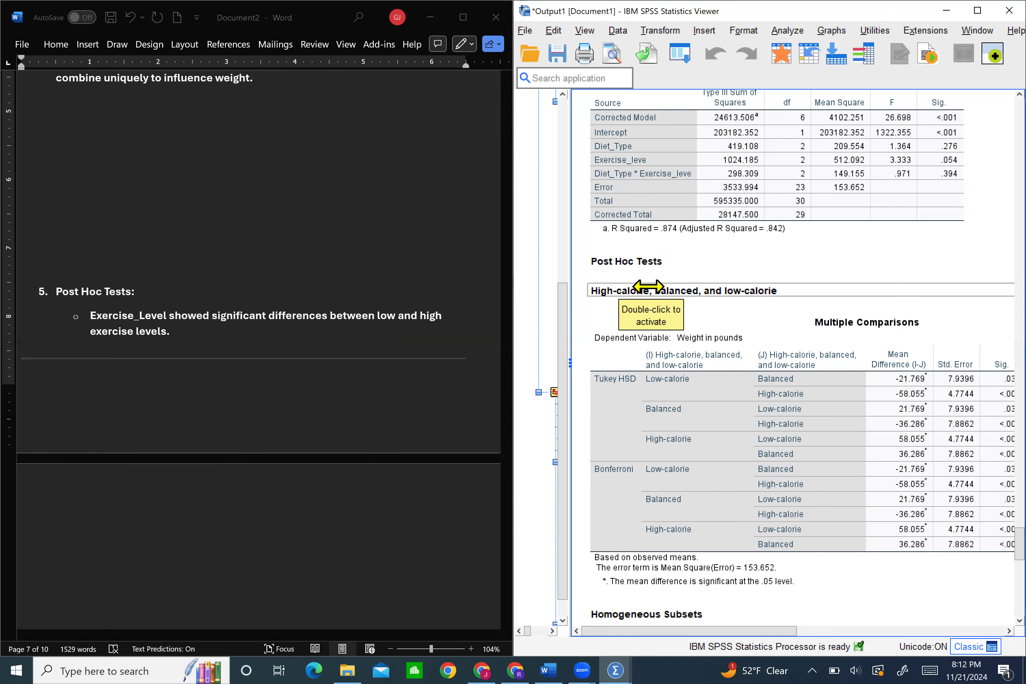
click(755, 330)
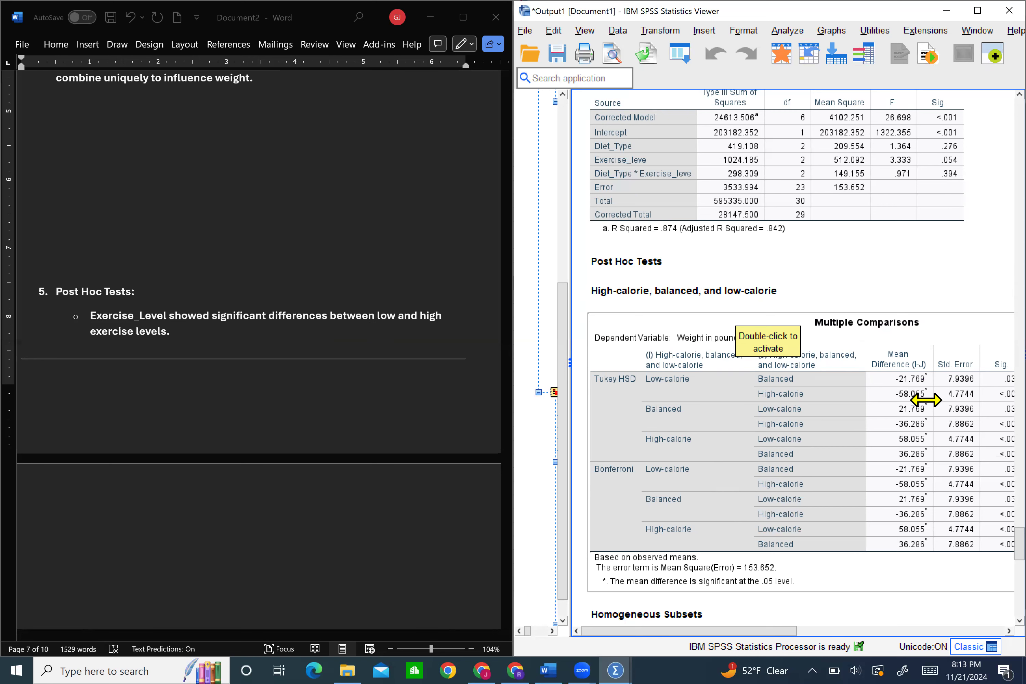
scroll(928, 397, right, 2)
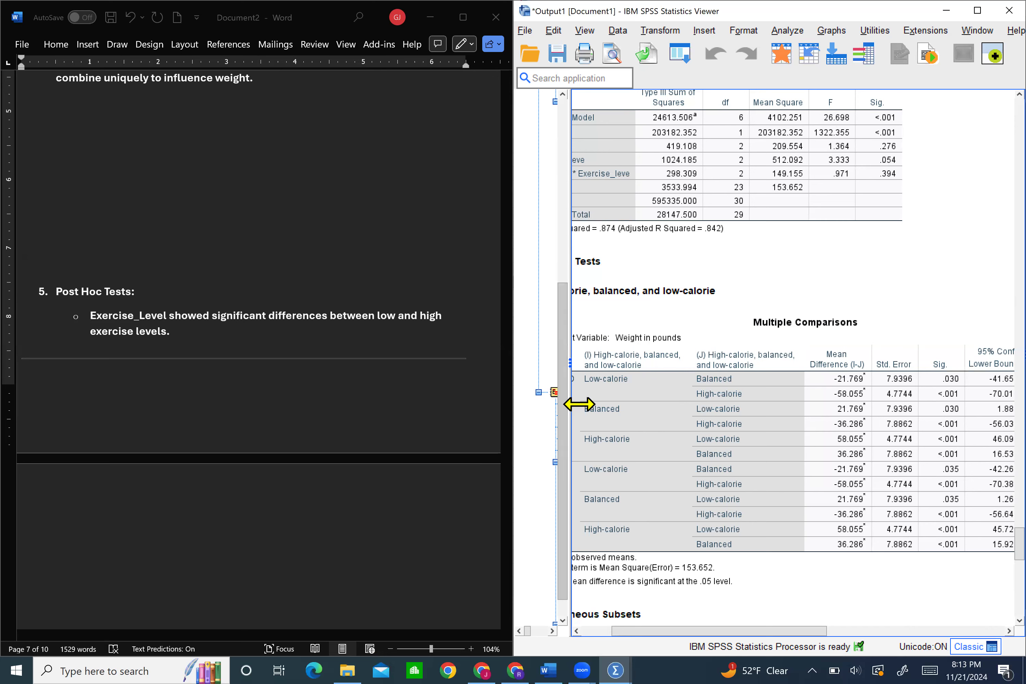
Examine the exercise amount Multiple Comparisons and Homogeneous Subsets tables, continuing to the Estimated Marginal Means of Weight plot
scroll(733, 424, down, 10)
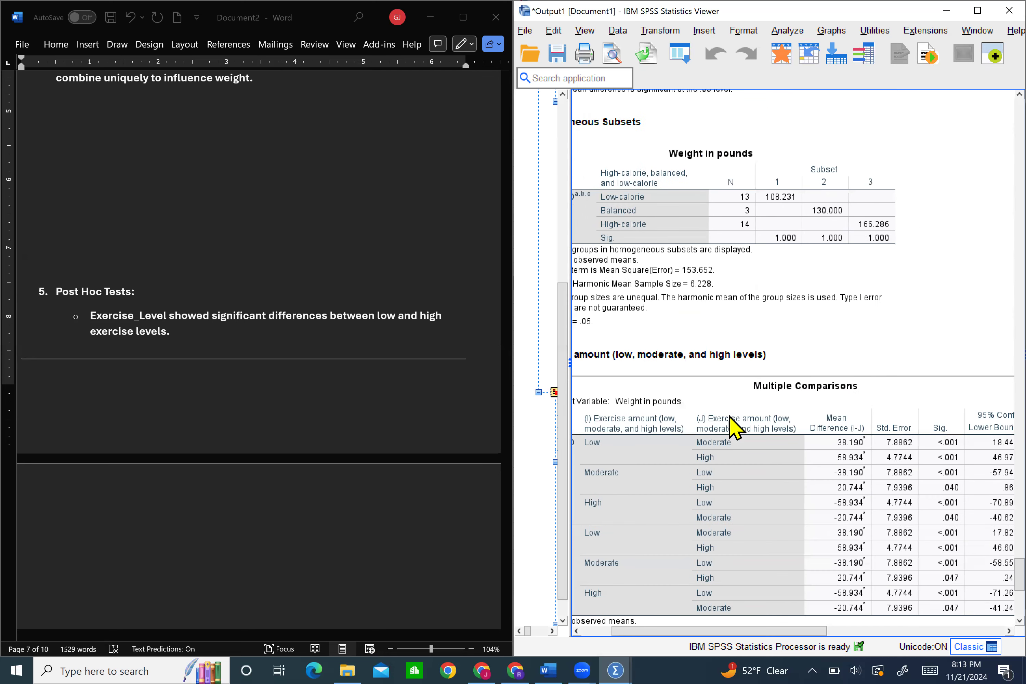
scroll(734, 424, down, 4)
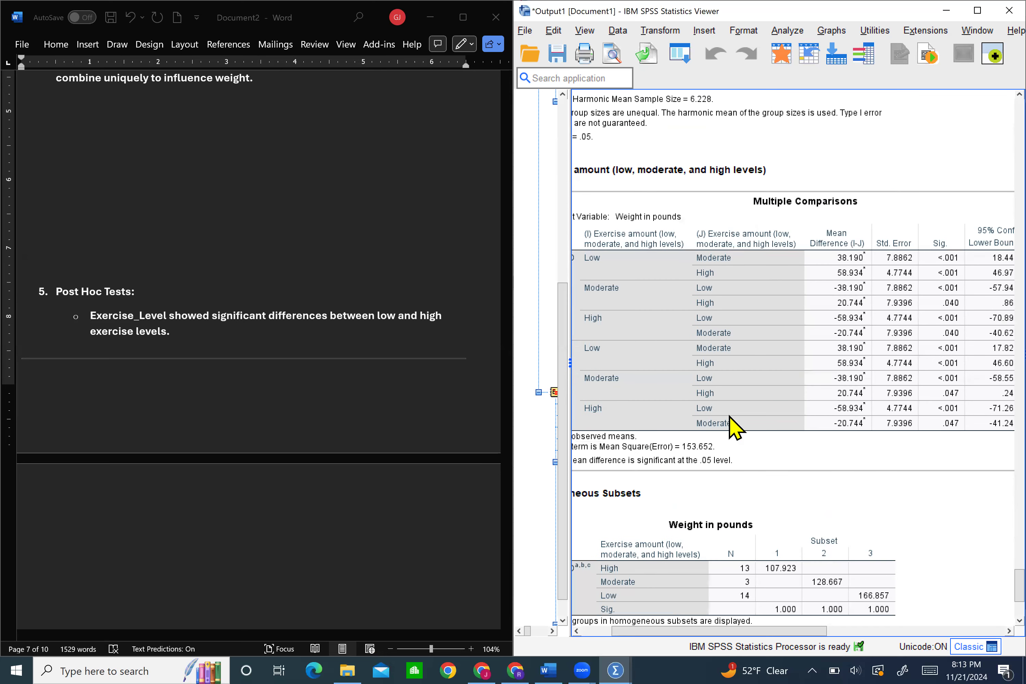
scroll(733, 424, left, 3)
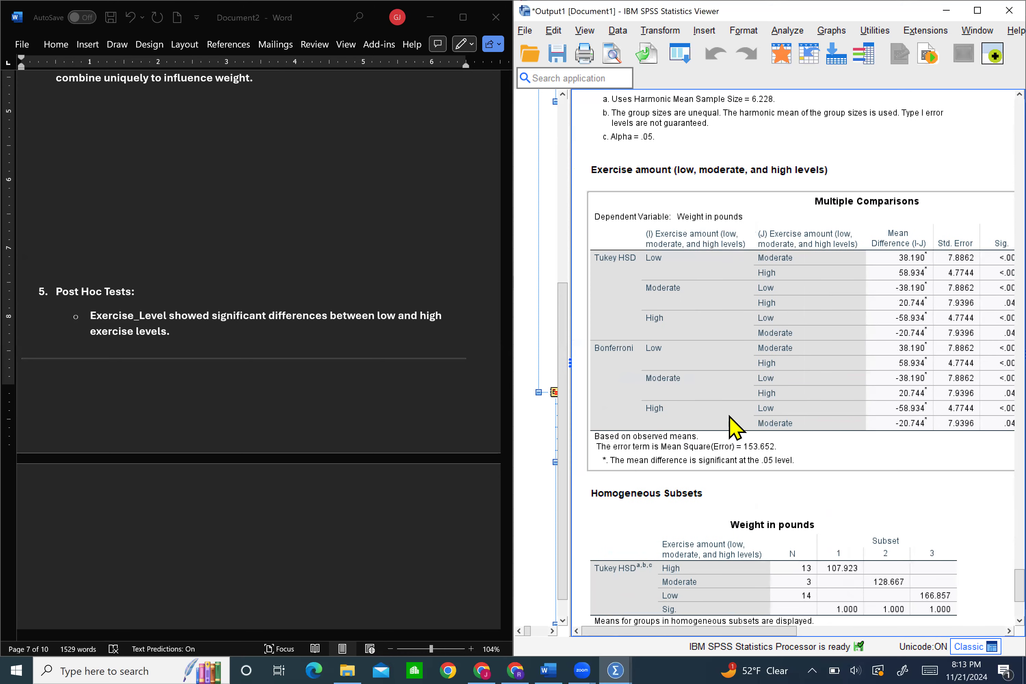
scroll(733, 424, right, 3)
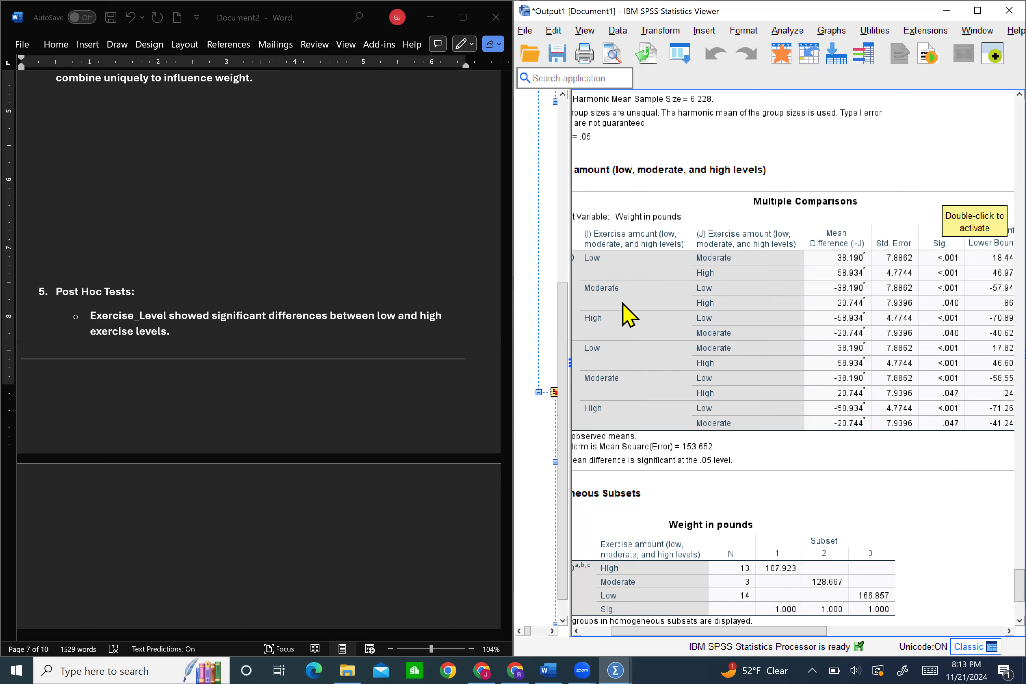
scroll(680, 340, down, 8)
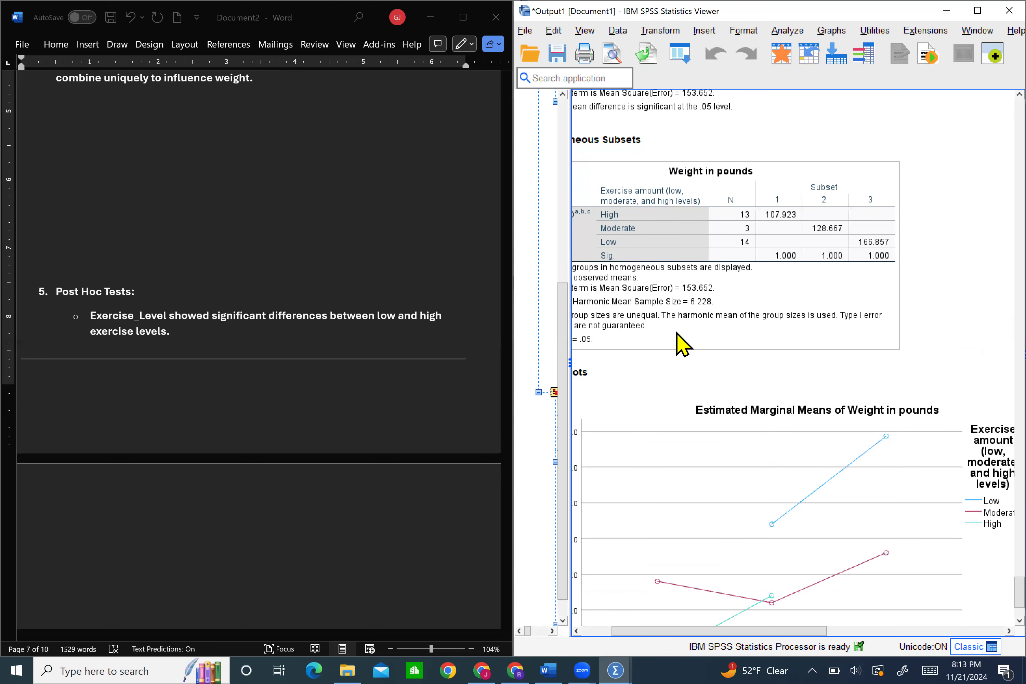
scroll(678, 336, down, 3)
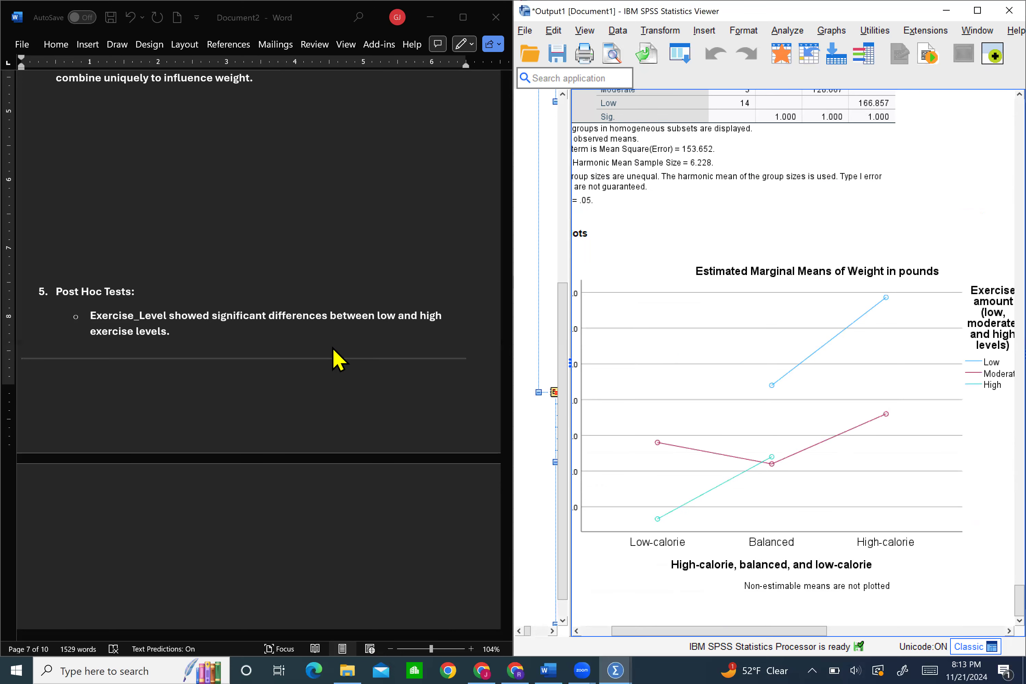
In the Word notes, insert blank lines between the Conclusion's last paragraph and the line "Here's how I would write this up"
scroll(355, 298, down, 6)
scroll(359, 300, down, 2)
scroll(360, 300, up, 1)
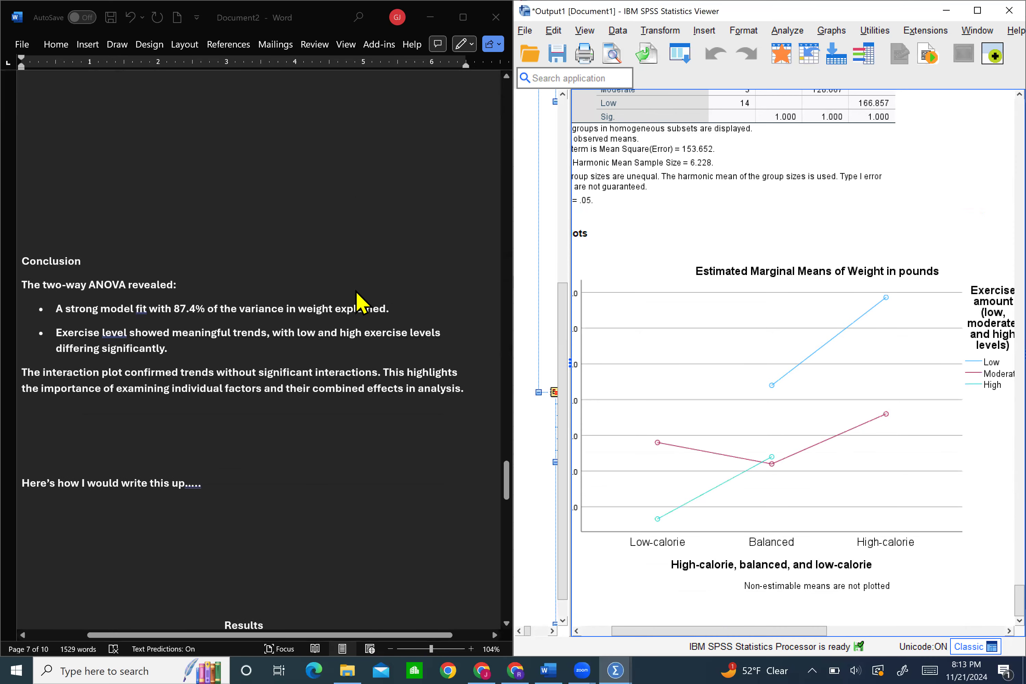
scroll(223, 403, up, 2)
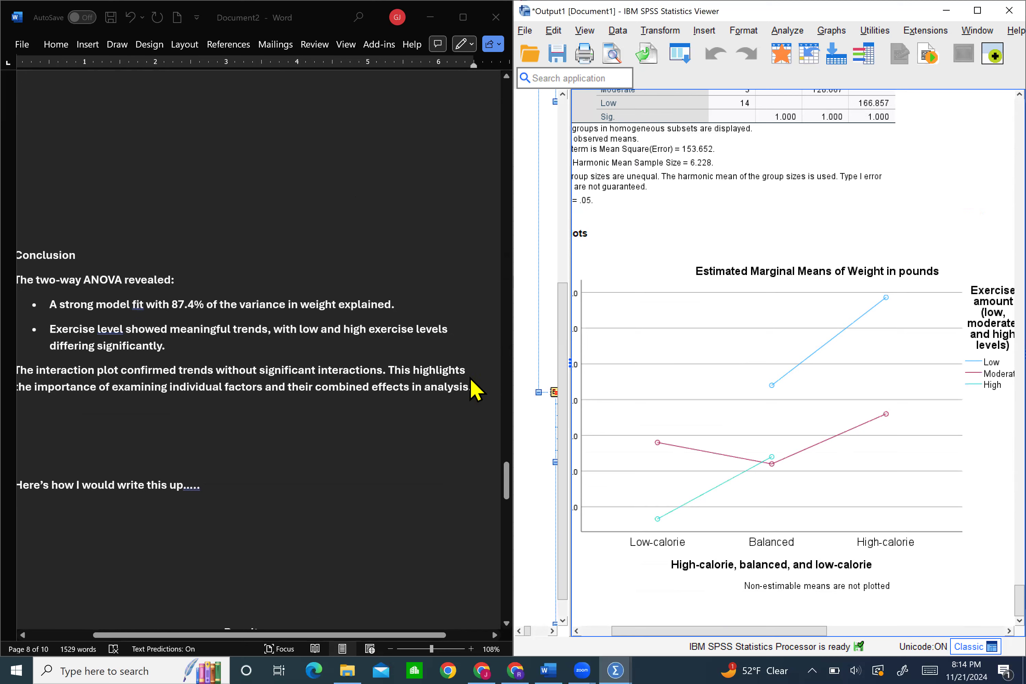
click(479, 386)
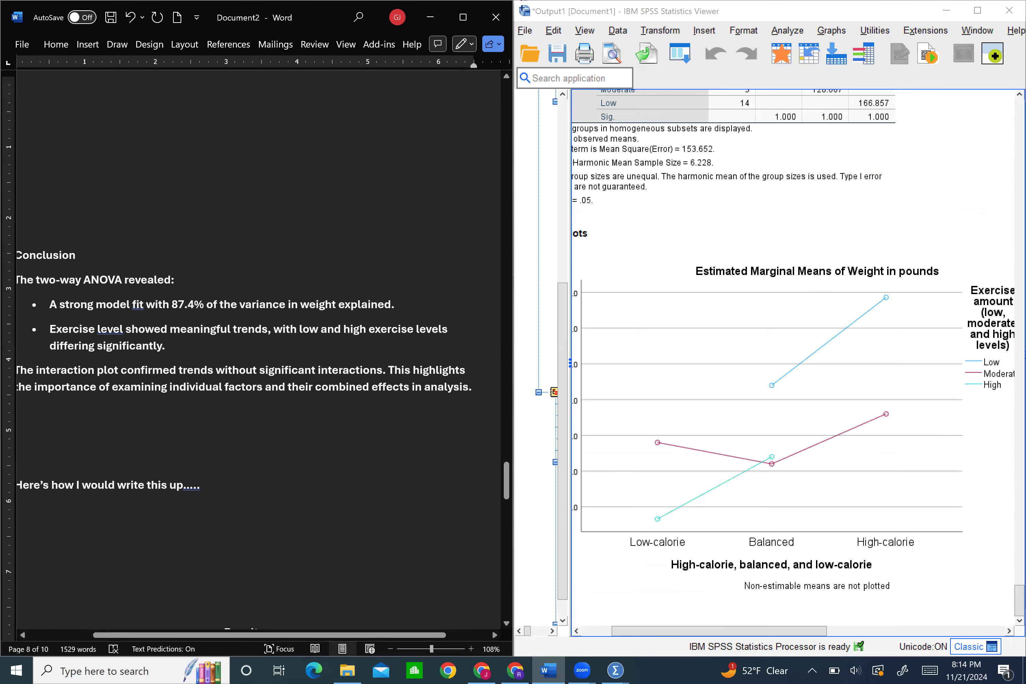
key(Return)
key(Return)
key(Return)
key(Return)
key(Return)
key(Return)
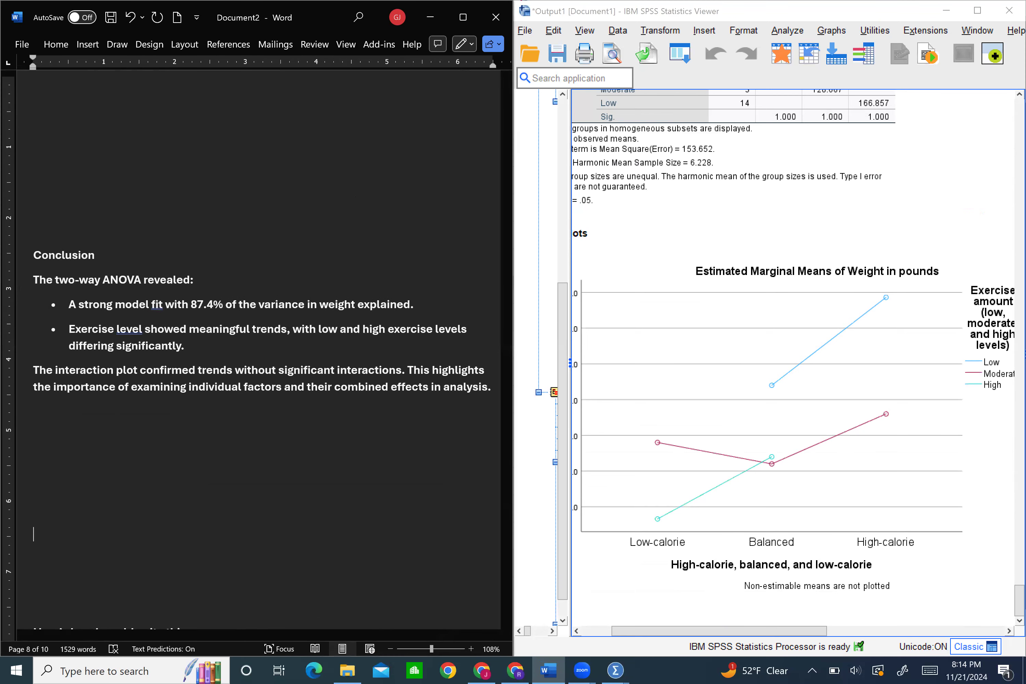